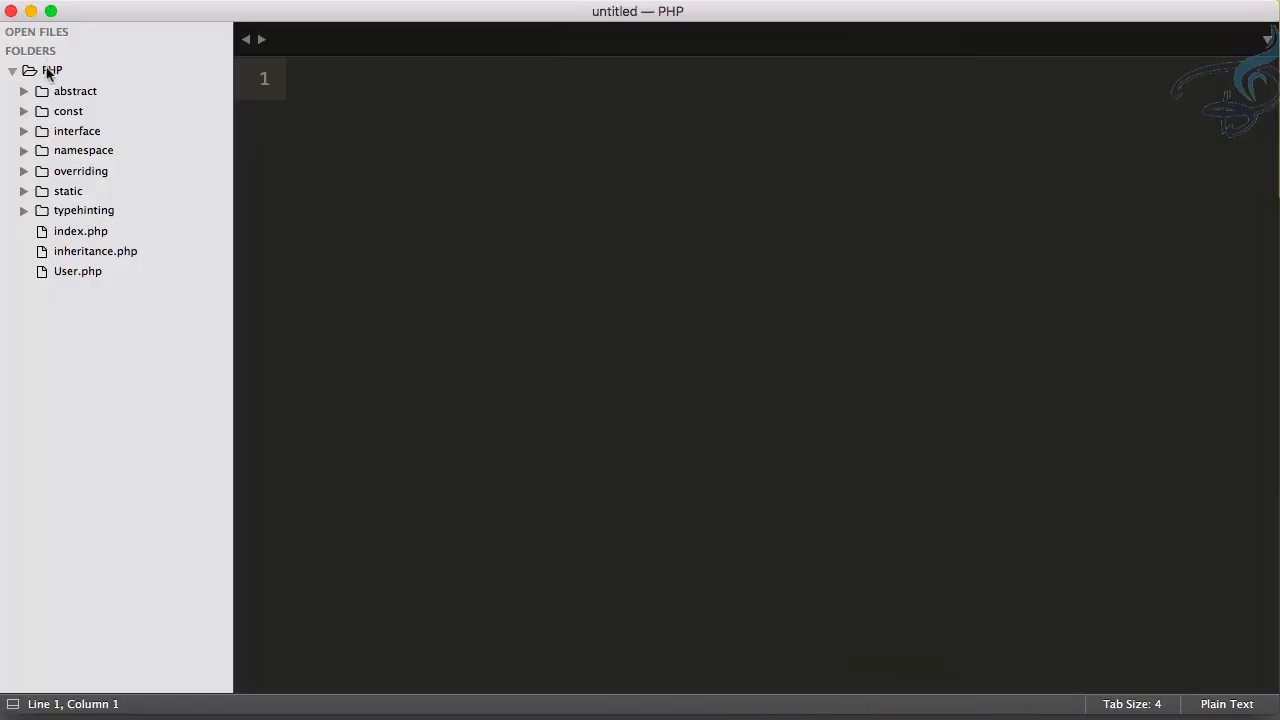
Create a new file trails/mobile.php from the PHP project folder
{"action": "right_click", "coordinate": [48, 72]}
{"action": "left_click", "coordinate": [95, 105]}
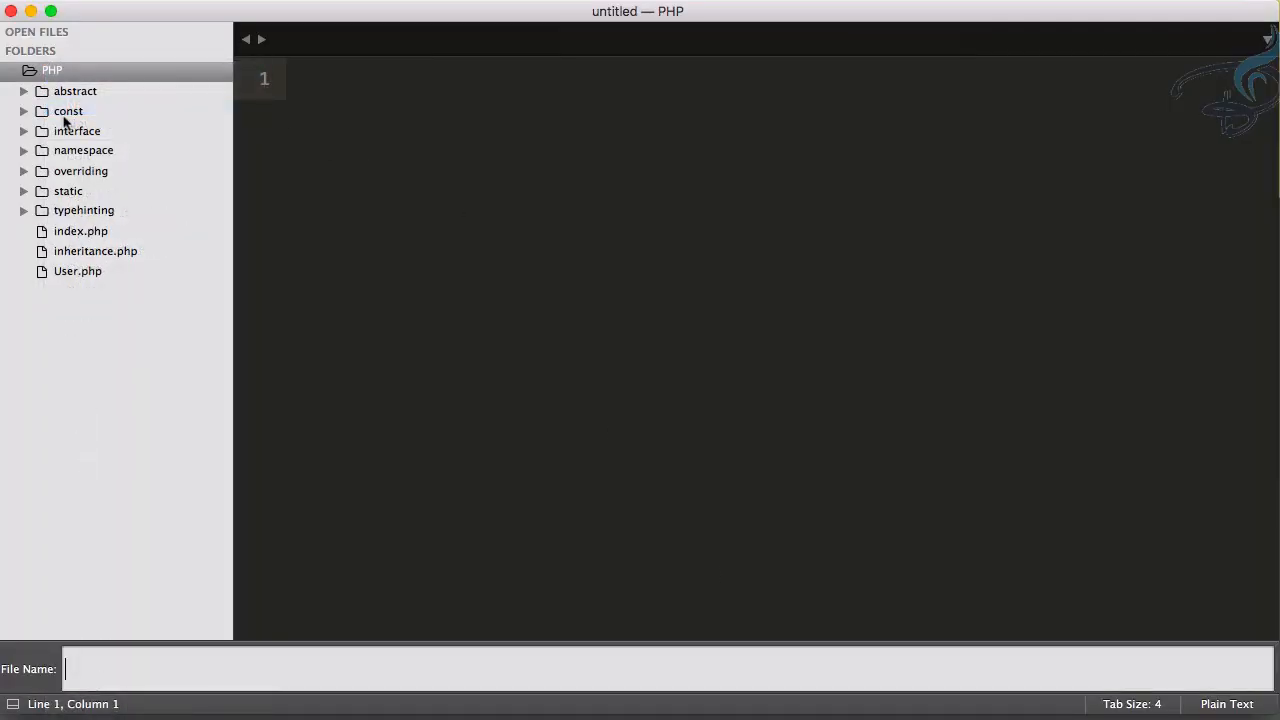
{"action": "type", "text": "mobile"}
{"action": "key", "text": "Home"}
{"action": "type", "text": "t"}
{"action": "type", "text": "rails/mobile"}
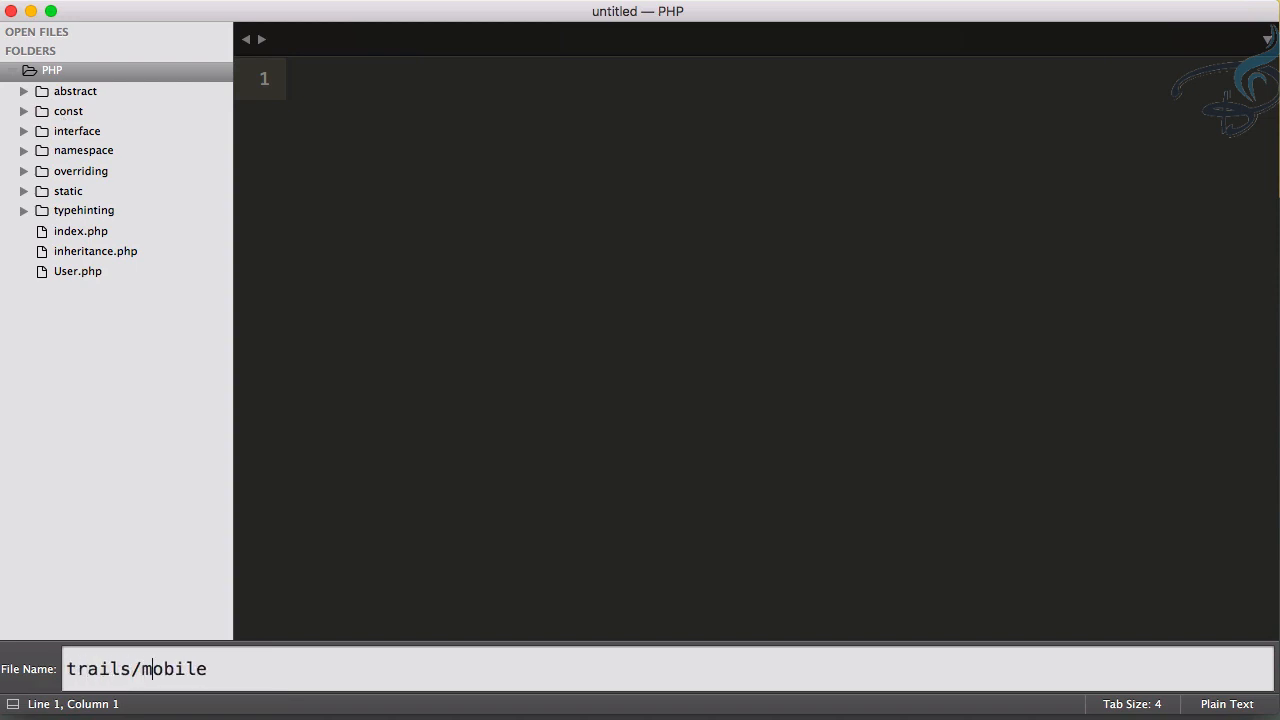
{"action": "type", "text": ".php"}
{"action": "key", "text": "Return"}
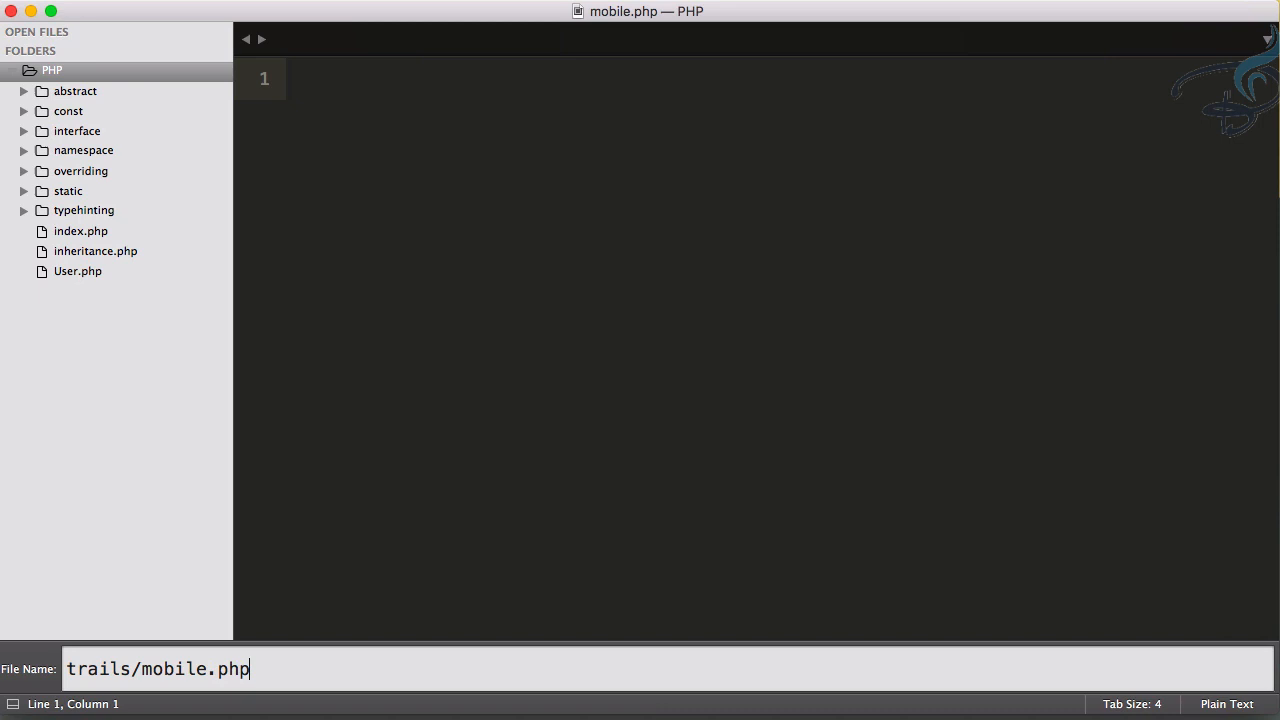
{"action": "type", "text": "<?php"}
Write a Mobile class whose battery() method echoes 'I am battery' and save mobile.php
{"action": "key", "text": "Return"}
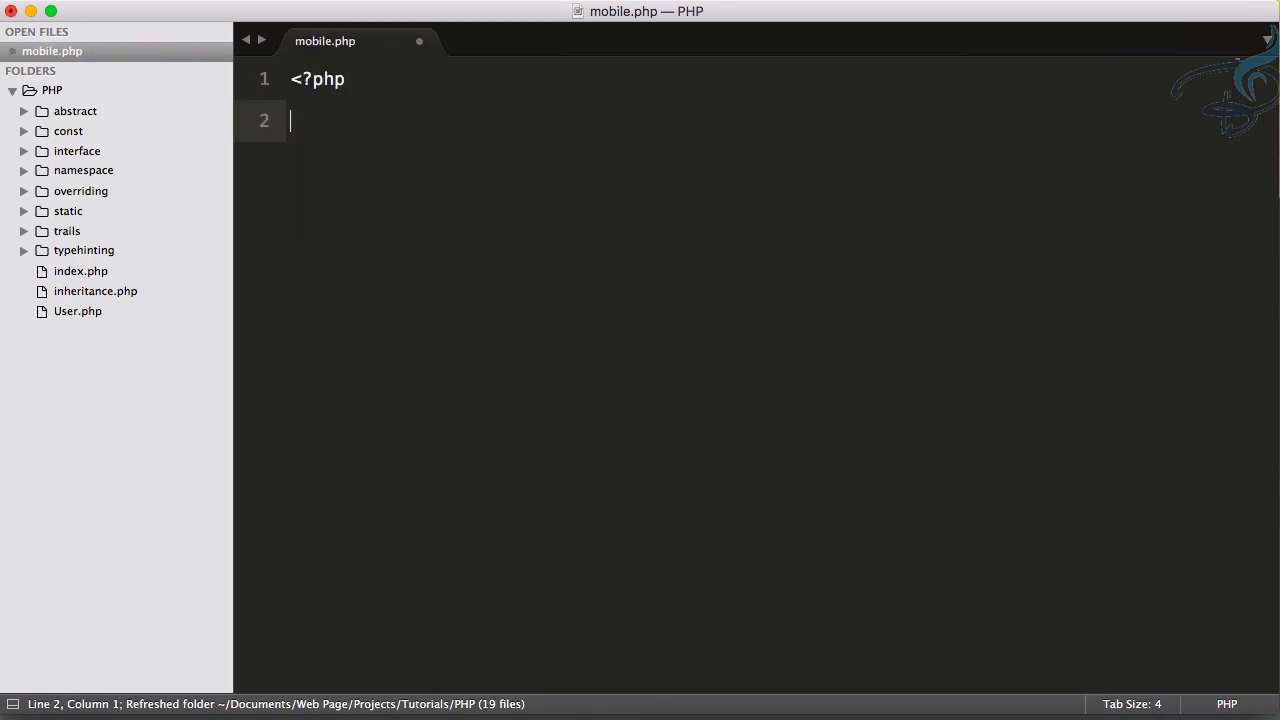
{"action": "type", "text": "class M"}
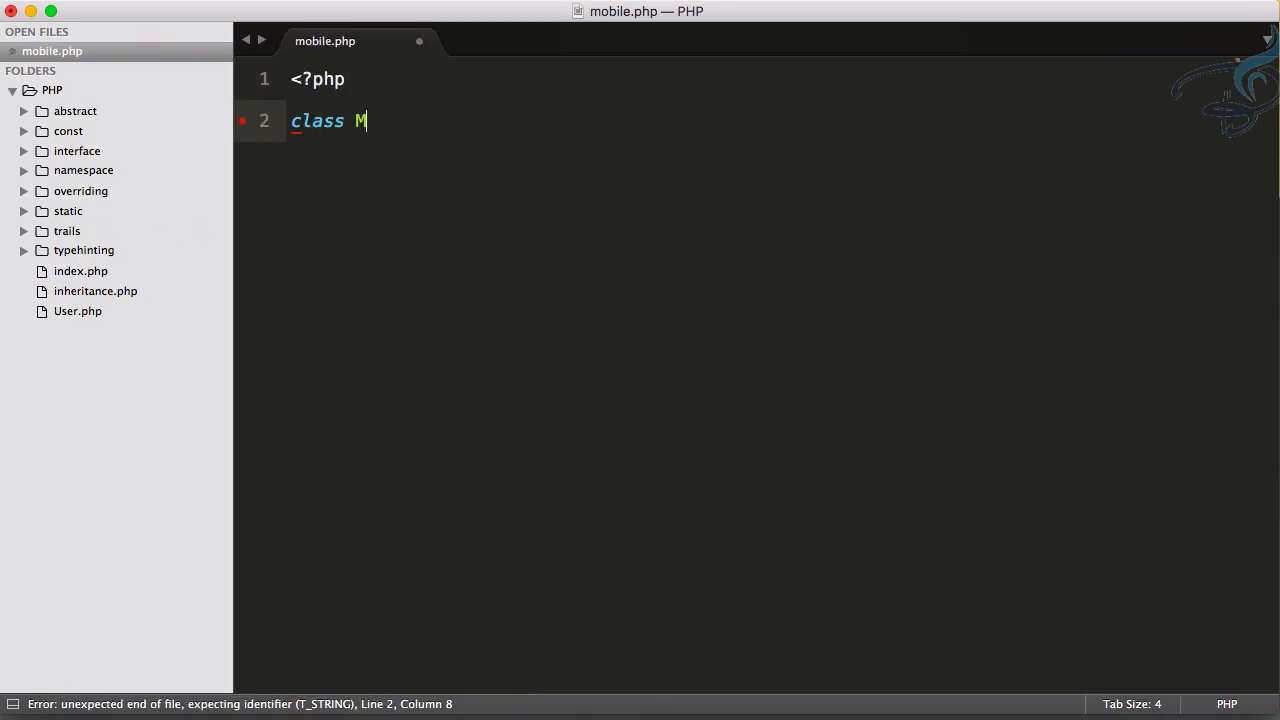
{"action": "type", "text": "obile{"}
{"action": "key", "text": "Return"}
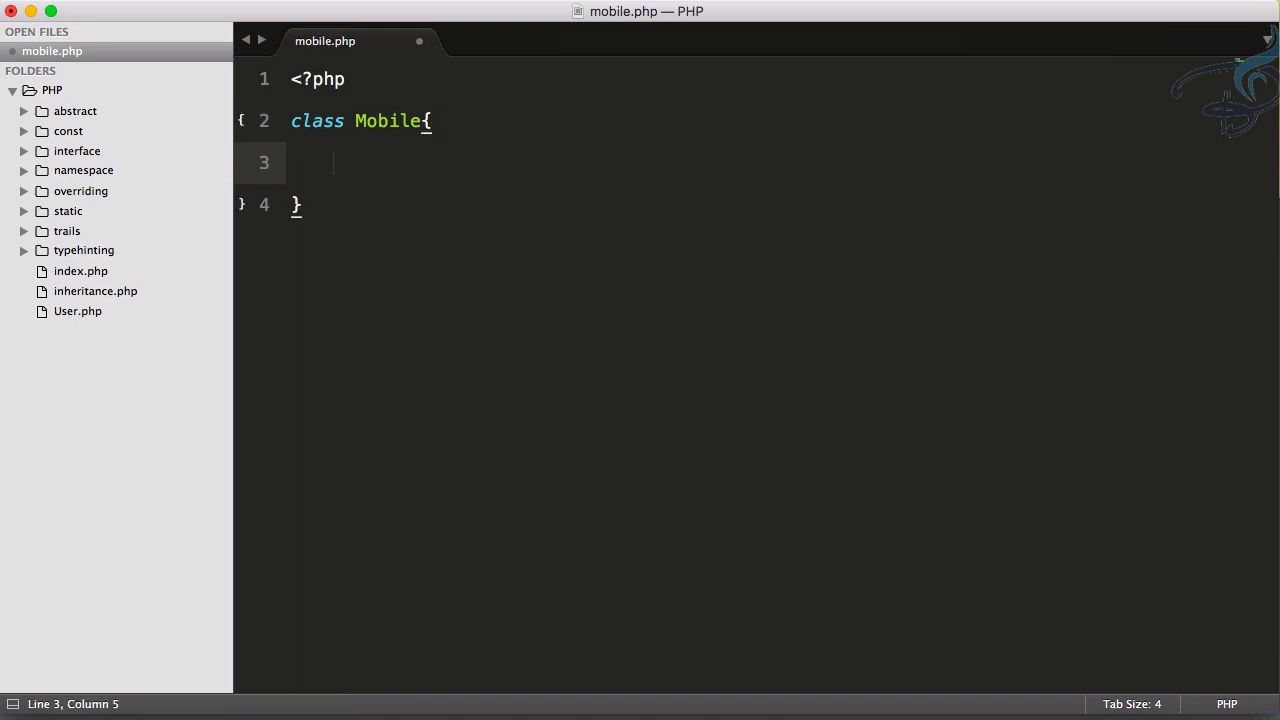
{"action": "type", "text": "pub"}
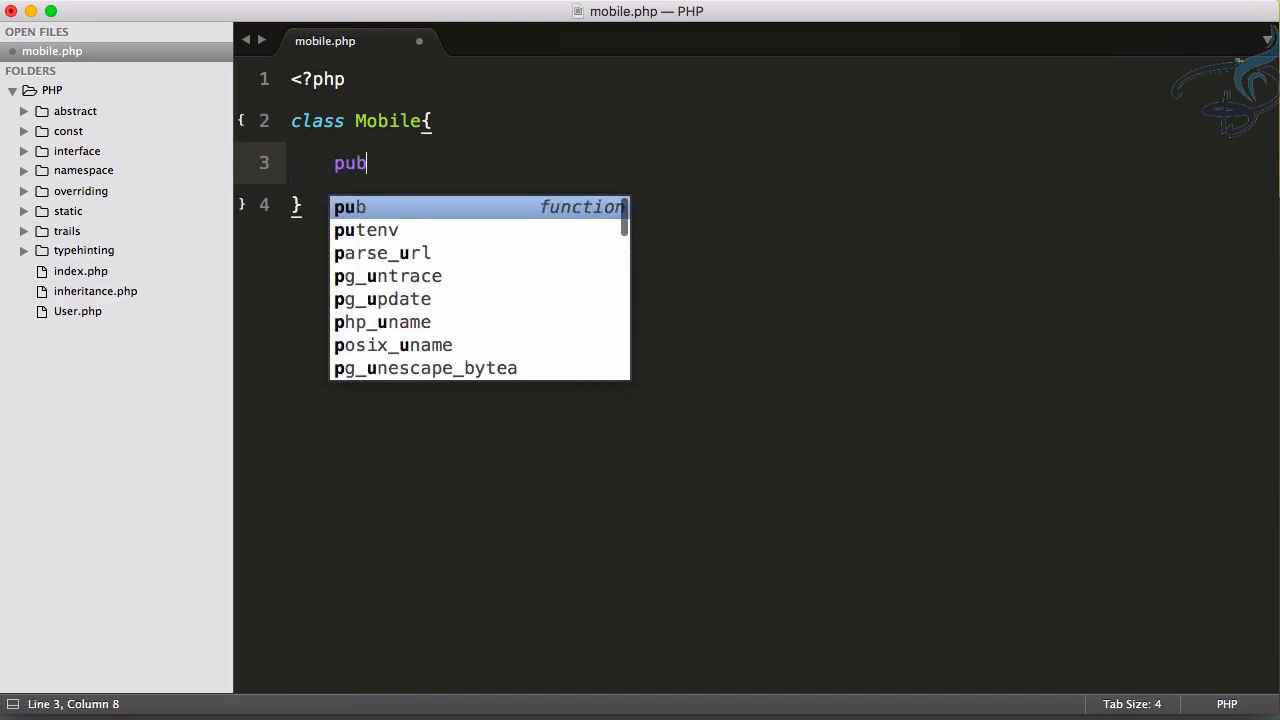
{"action": "type", "text": "lic function "}
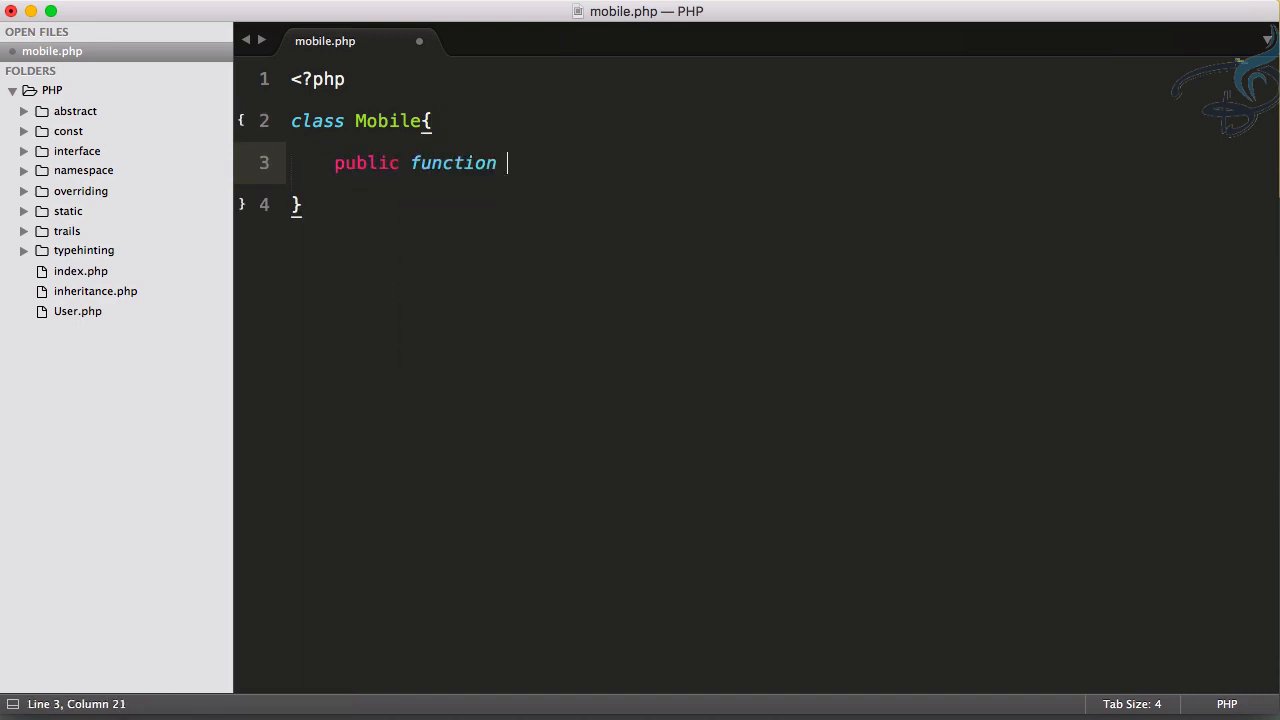
{"action": "type", "text": "batt"}
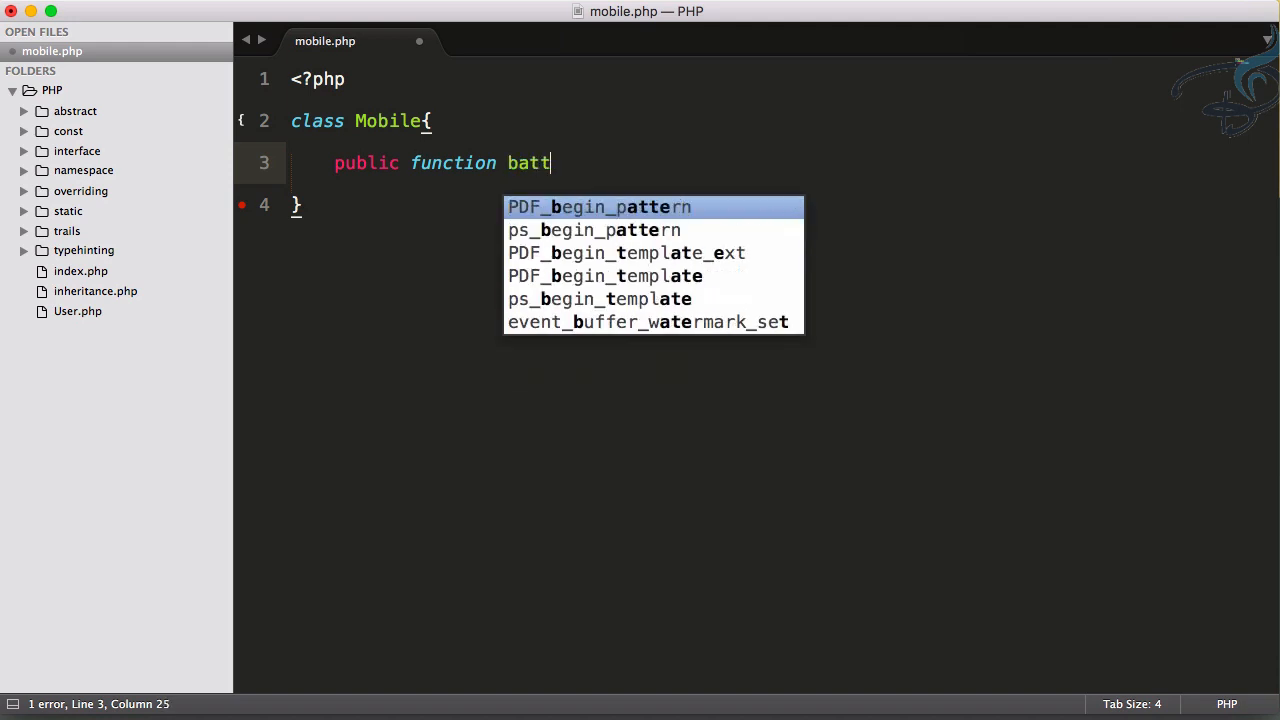
{"action": "type", "text": "ery(){"}
{"action": "key", "text": "Return"}
{"action": "type", "text": "ec"}
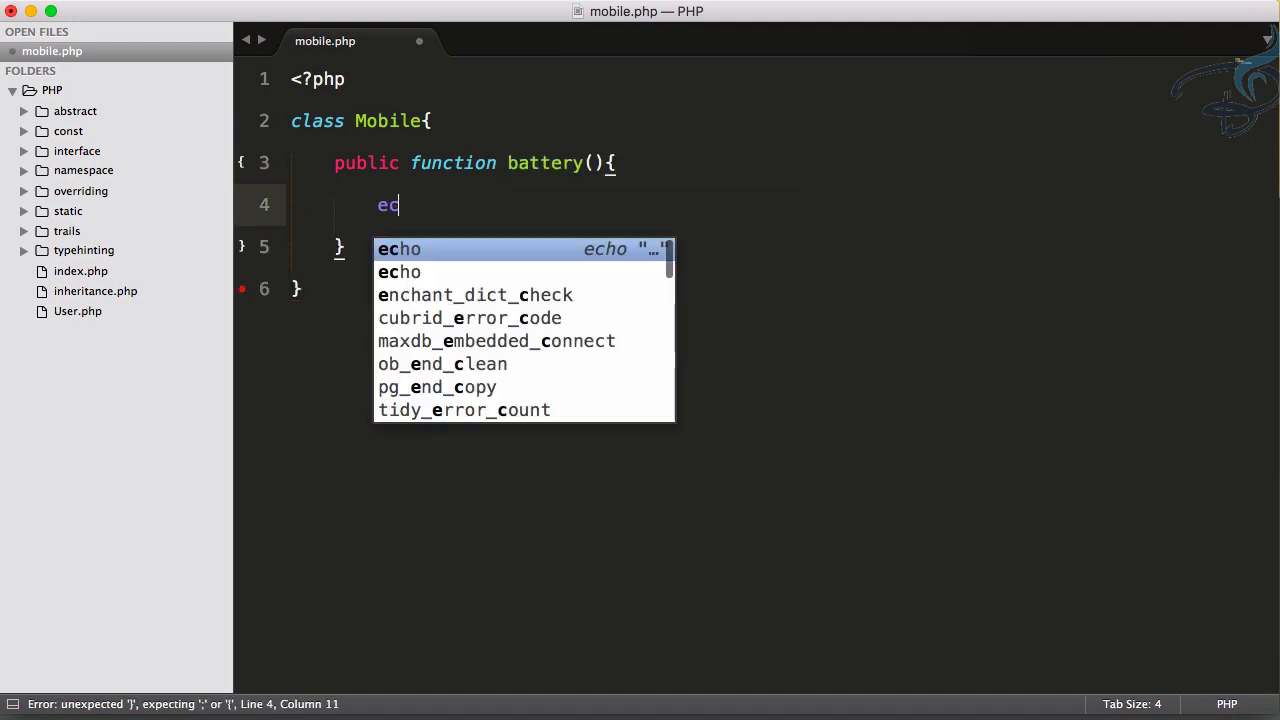
{"action": "type", "text": "ho '';"}
{"action": "key", "text": "Left"}
{"action": "key", "text": "Left"}
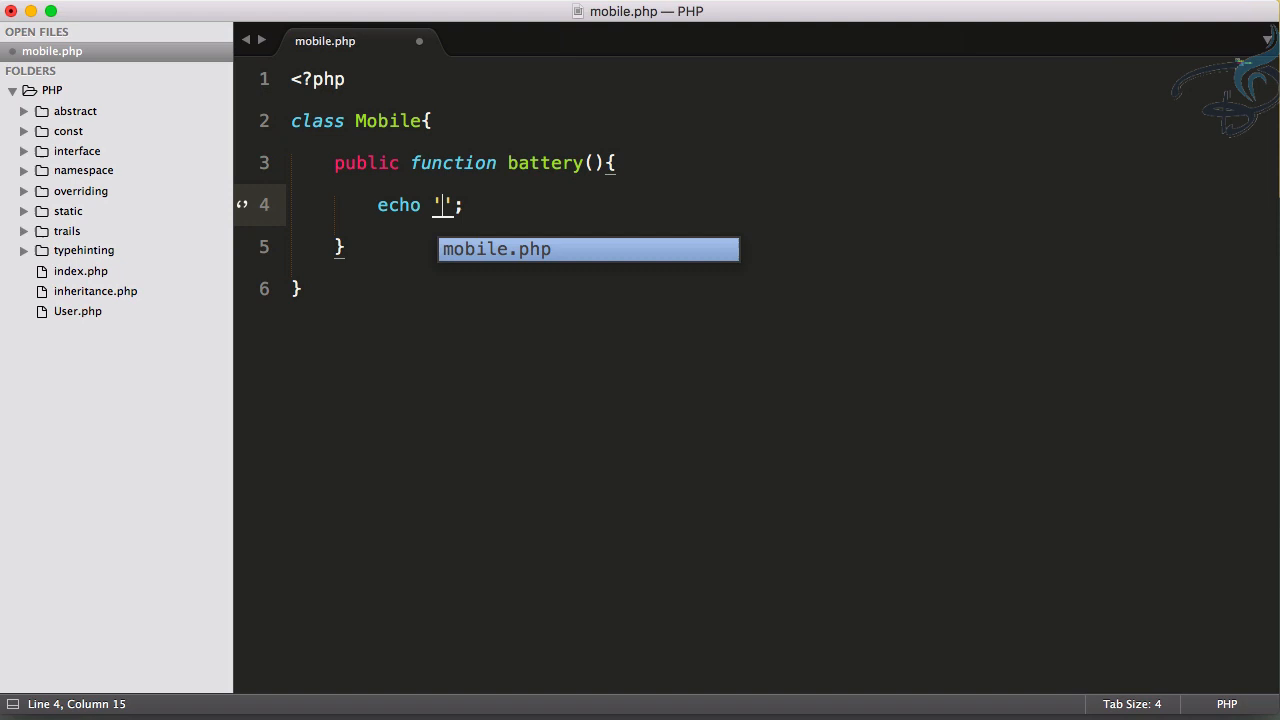
{"action": "type", "text": "I am batte"}
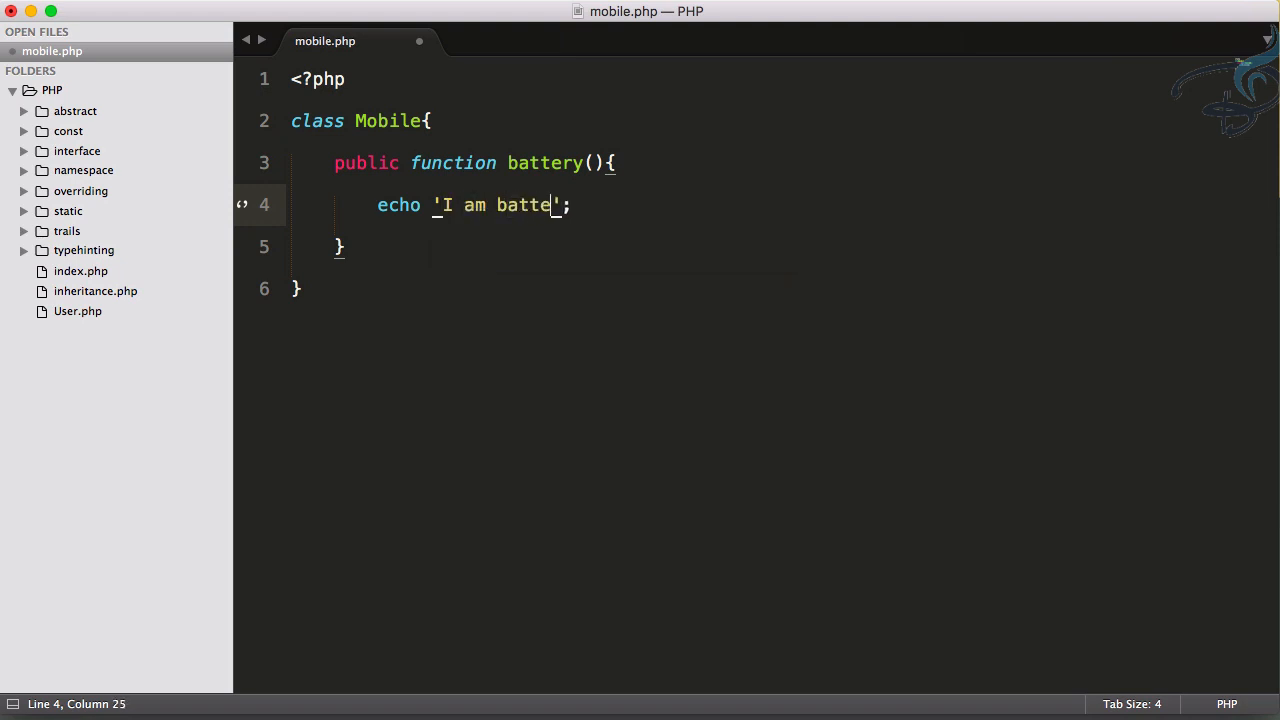
{"action": "type", "text": "ry"}
{"action": "key", "text": "super+s"}
Create a new index.php file inside the trails folder
{"action": "left_click", "coordinate": [62, 231]}
{"action": "right_click", "coordinate": [62, 231]}
{"action": "left_click", "coordinate": [100, 242]}
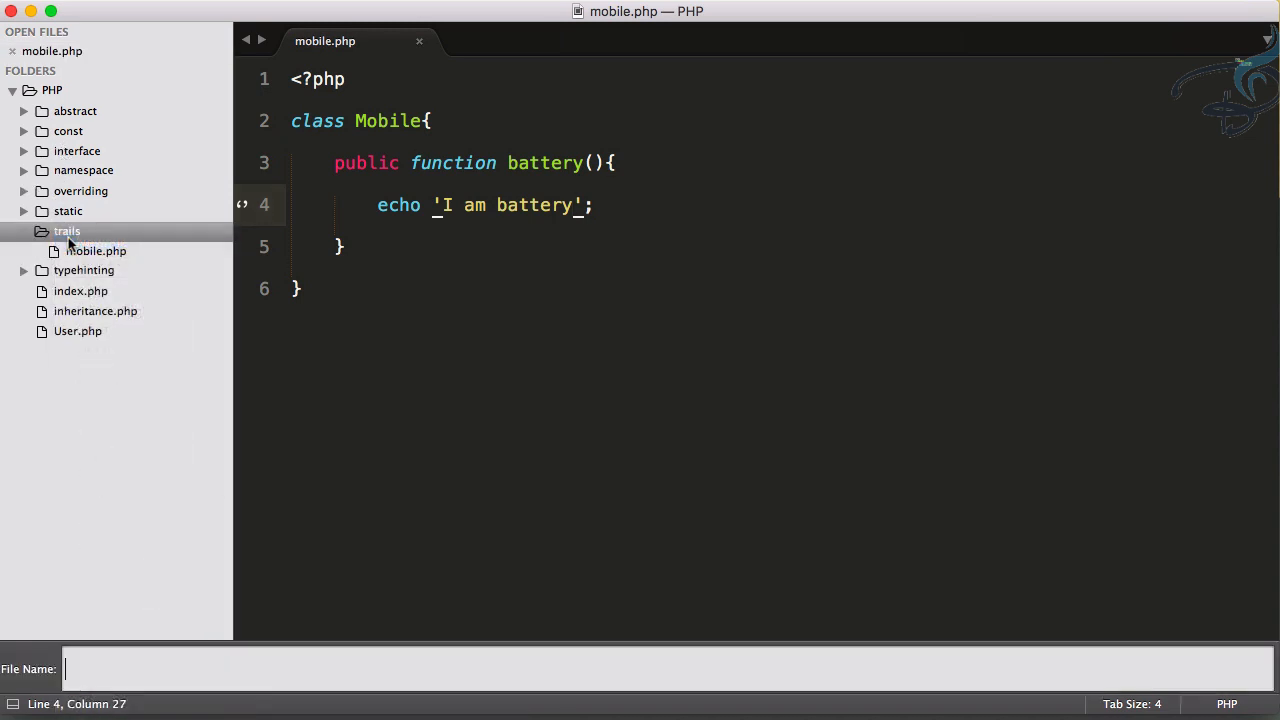
{"action": "type", "text": "index.p"}
{"action": "type", "text": "hp"}
{"action": "key", "text": "Return"}
{"action": "type", "text": "<?"}
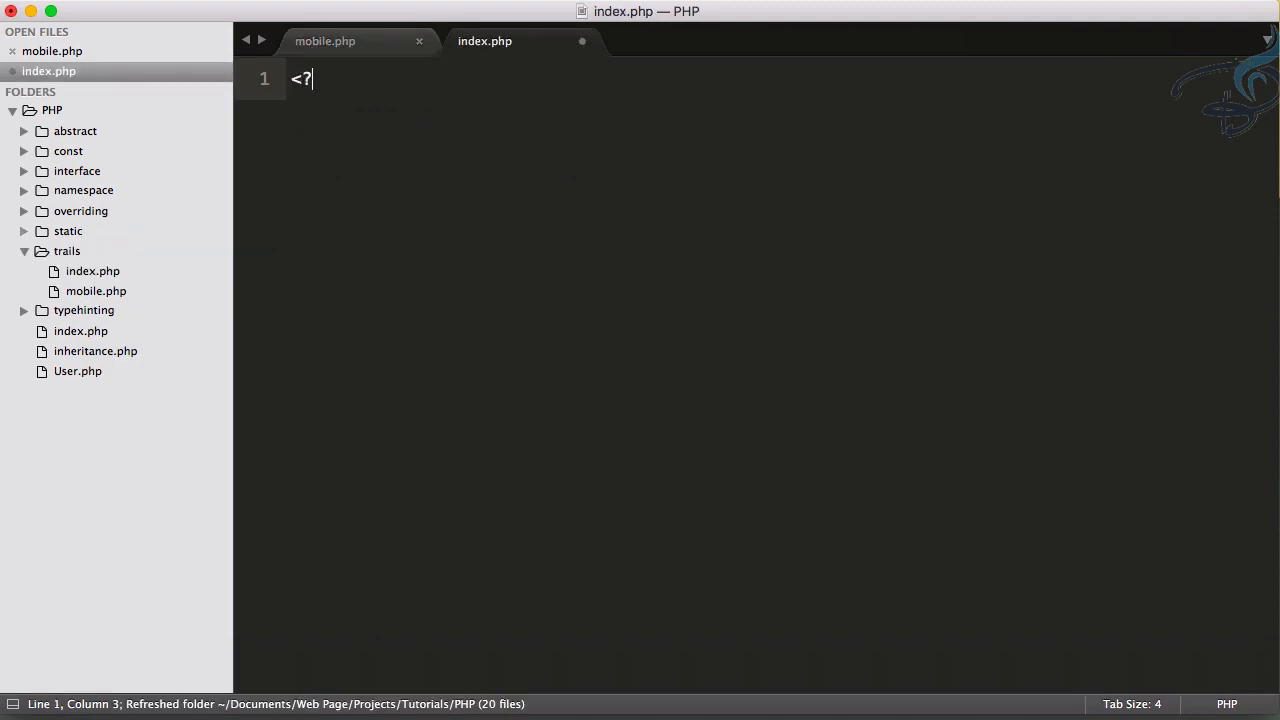
{"action": "type", "text": "php"}
Define Galaxy extending Mobile, create an object and call battery(); fix the ':' to ';' and save
{"action": "key", "text": "Escape"}
{"action": "key", "text": "Return"}
{"action": "key", "text": "Return"}
{"action": "type", "text": "cla"}
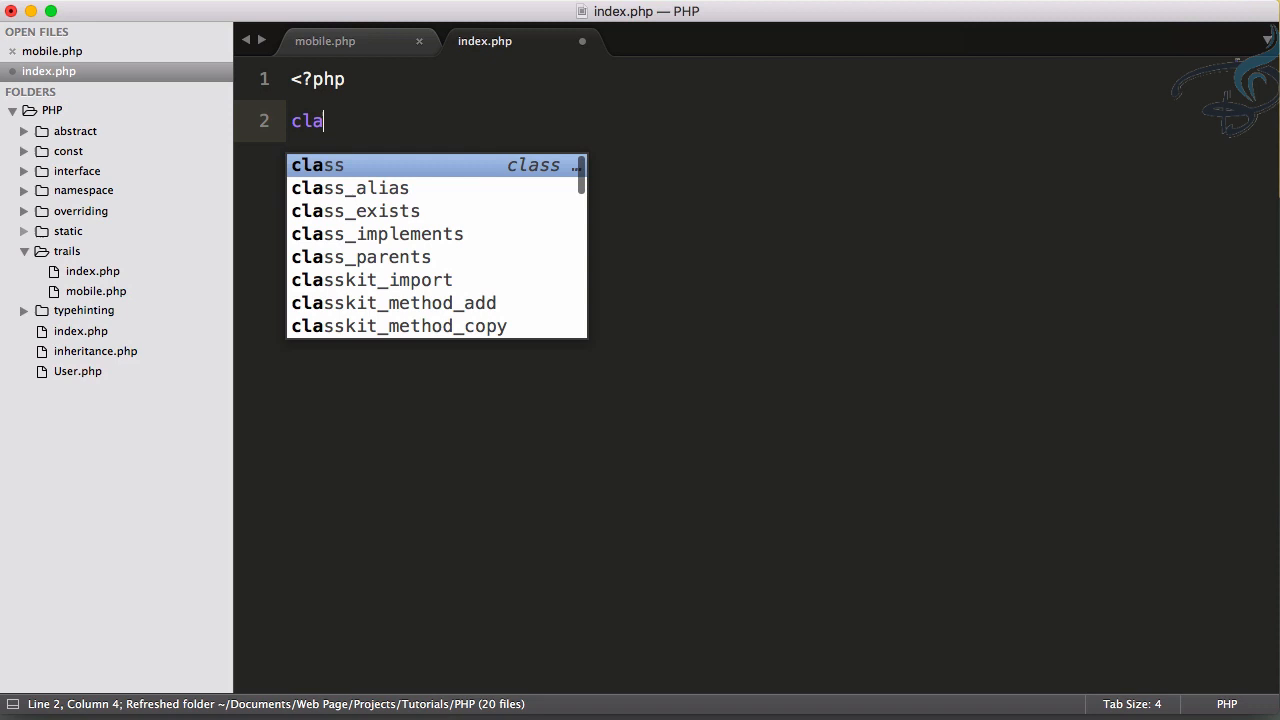
{"action": "type", "text": "ss "}
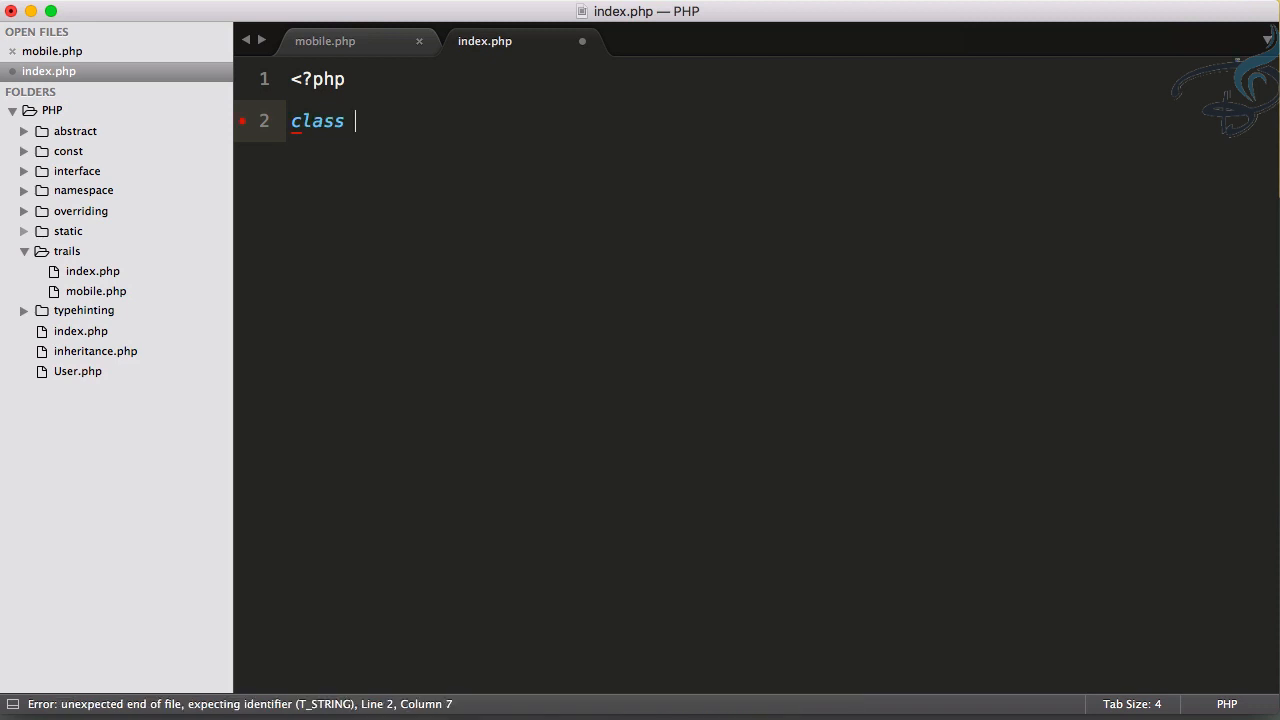
{"action": "type", "text": "Gala"}
{"action": "type", "text": "xy{"}
{"action": "key", "text": "Return"}
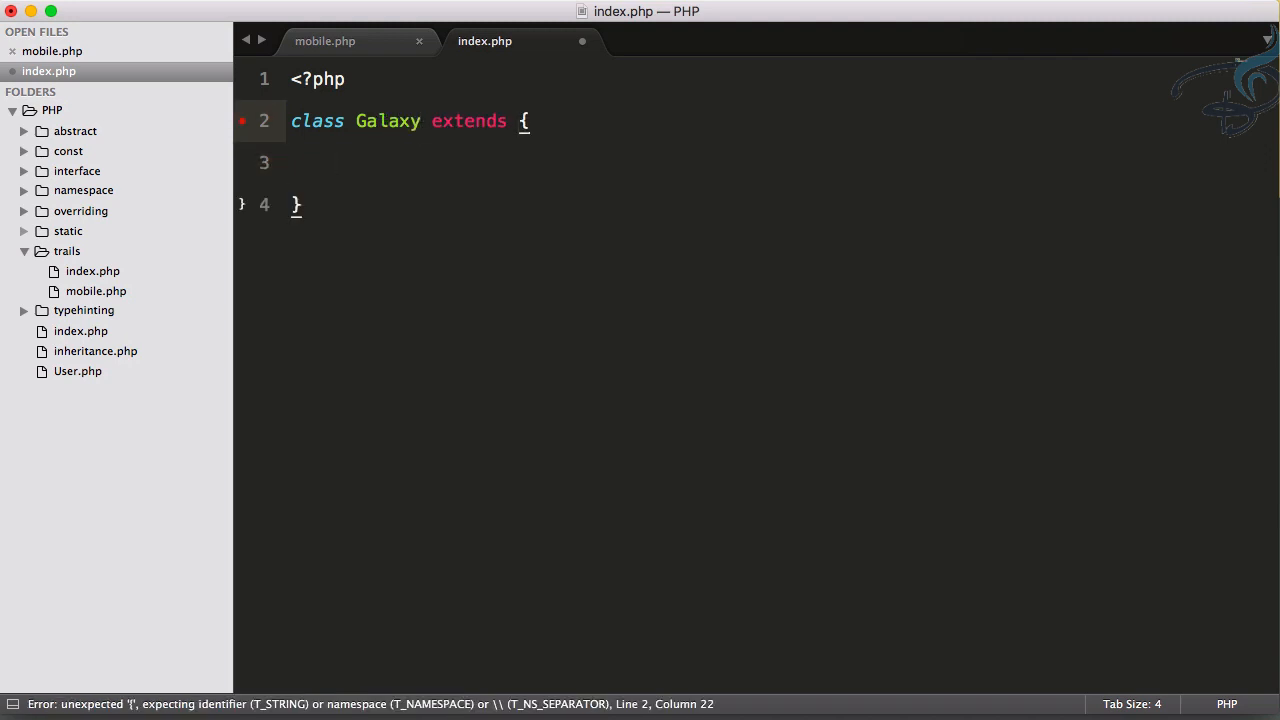
{"action": "type", "text": "mobil"}
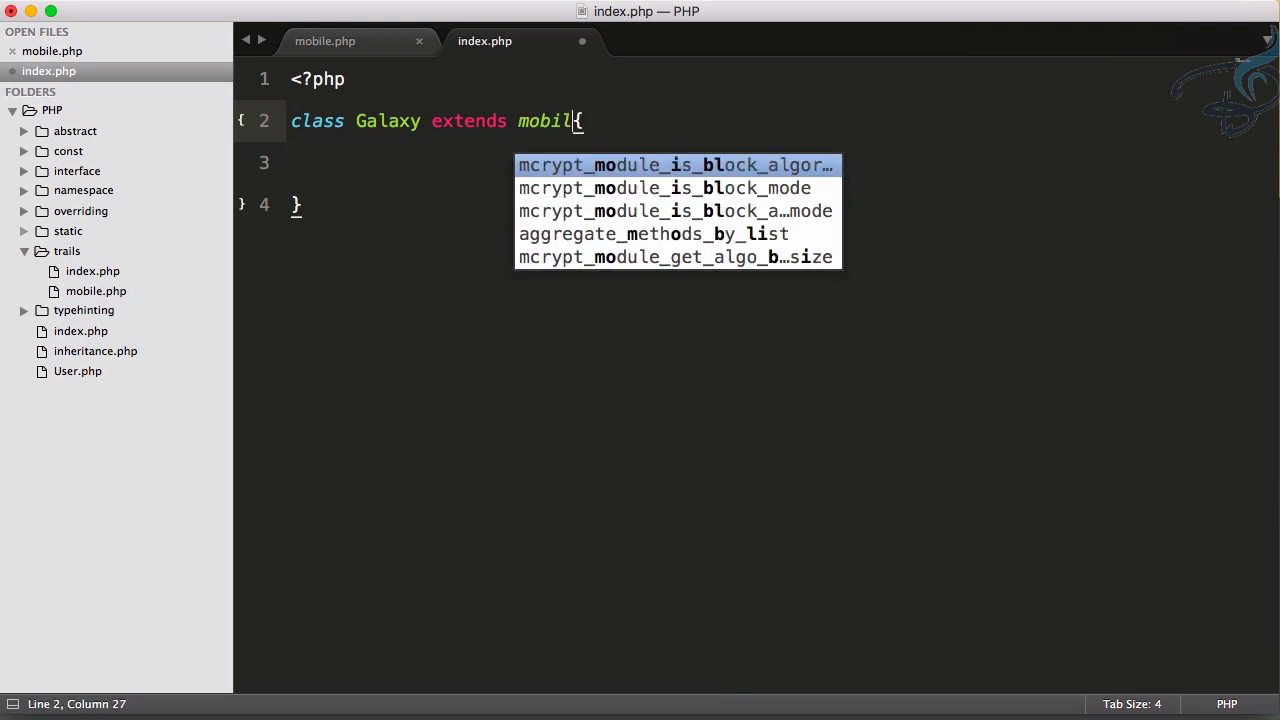
{"action": "type", "text": "e"}
{"action": "type", "text": "$"}
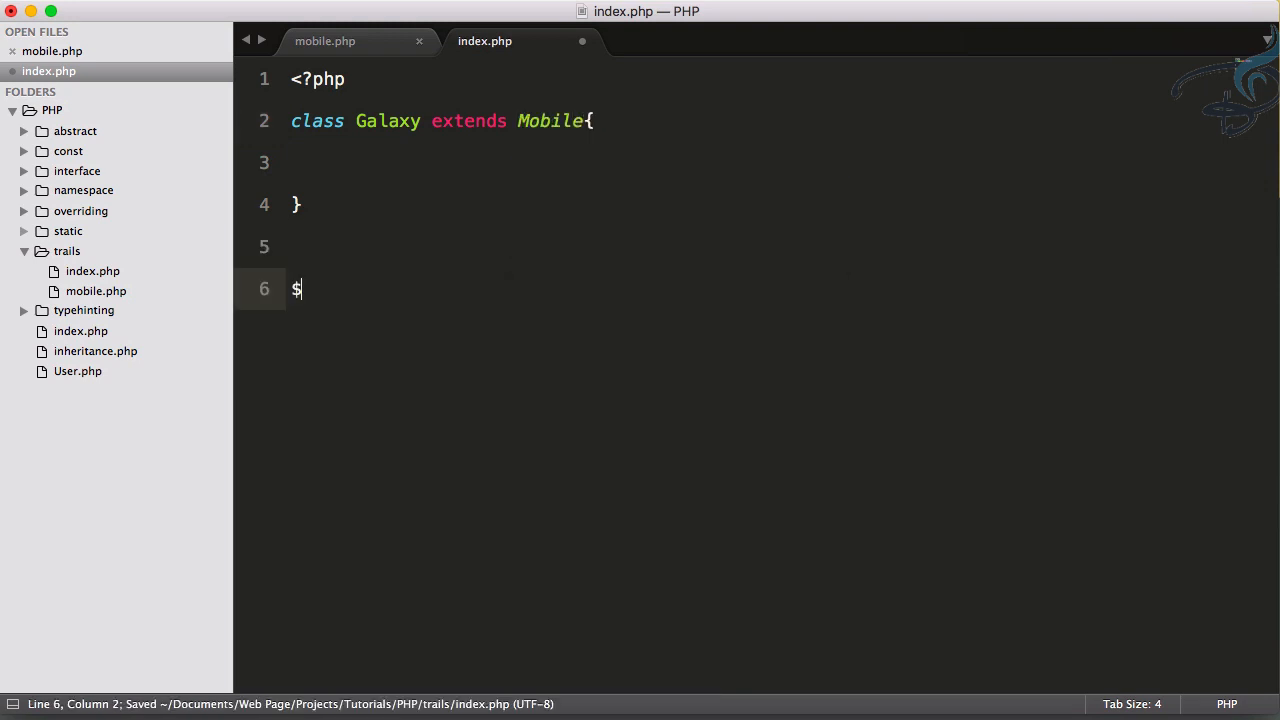
{"action": "type", "text": "ob"}
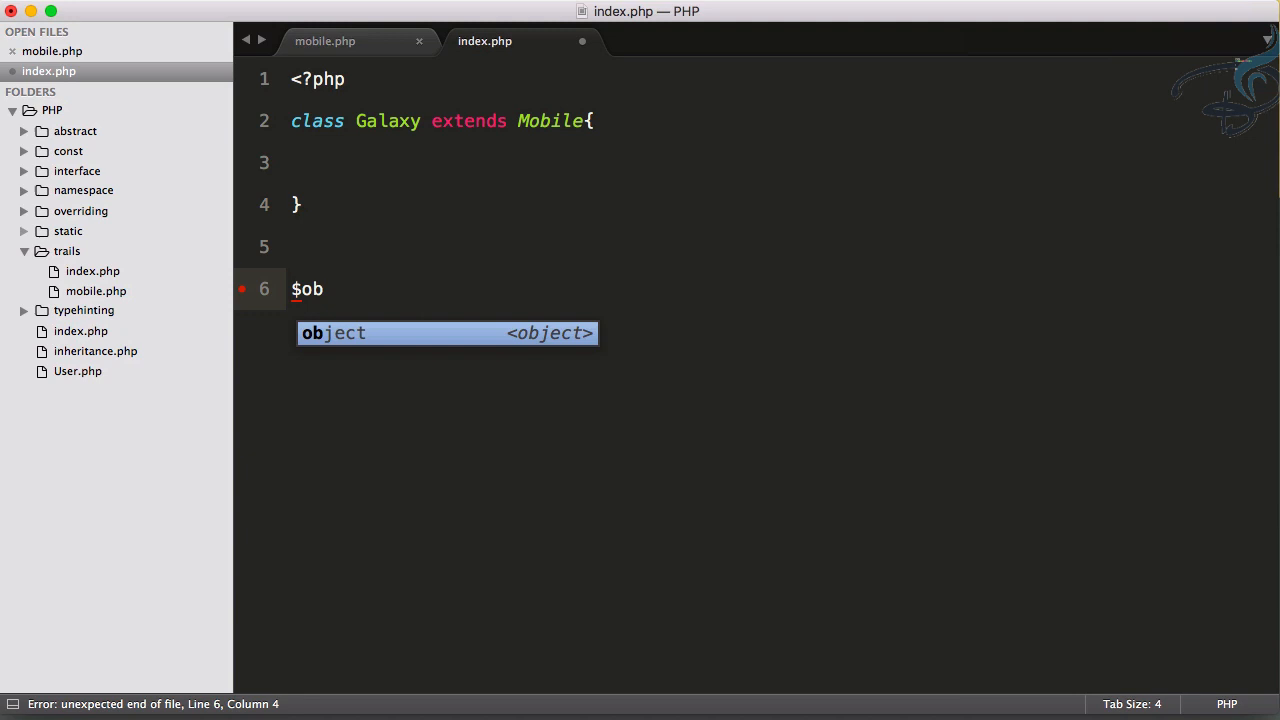
{"action": "type", "text": "j = new "}
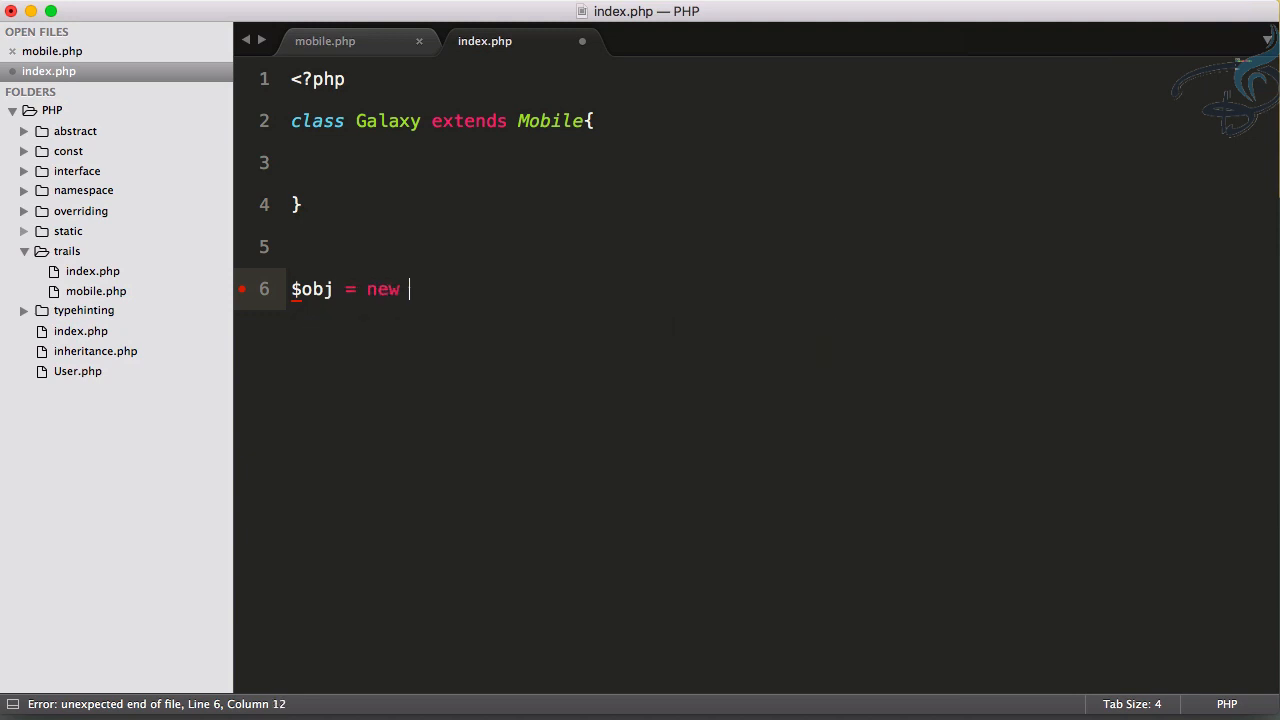
{"action": "type", "text": "Galaxy"}
{"action": "type", "text": ";"}
{"action": "key", "text": "Return"}
{"action": "type", "text": "$o"}
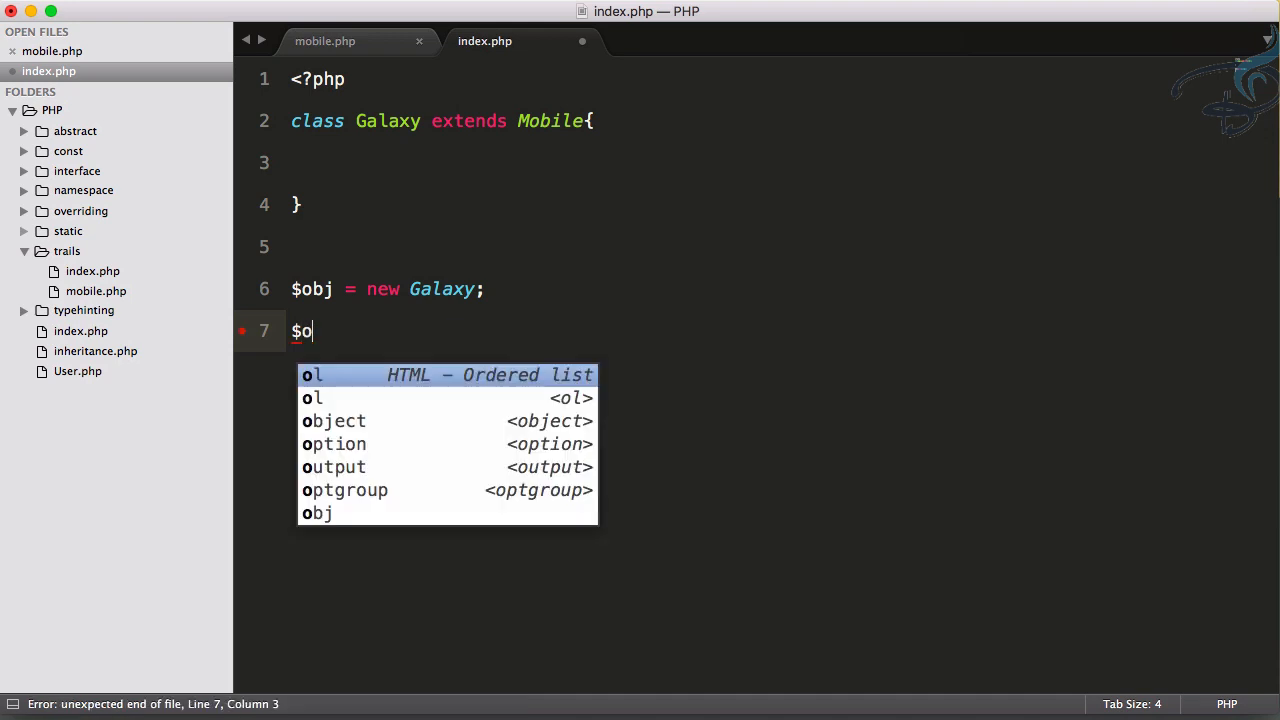
{"action": "type", "text": "bj->"}
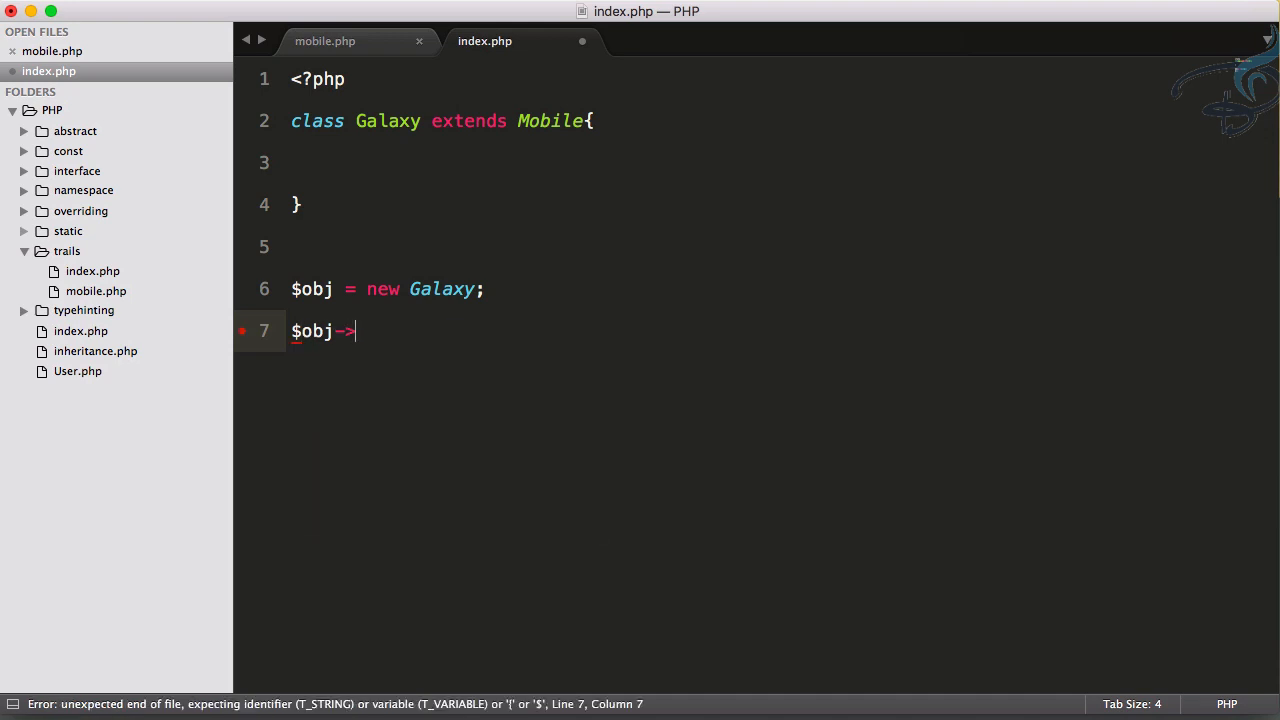
{"action": "left_click", "coordinate": [310, 42]}
{"action": "left_click", "coordinate": [513, 49]}
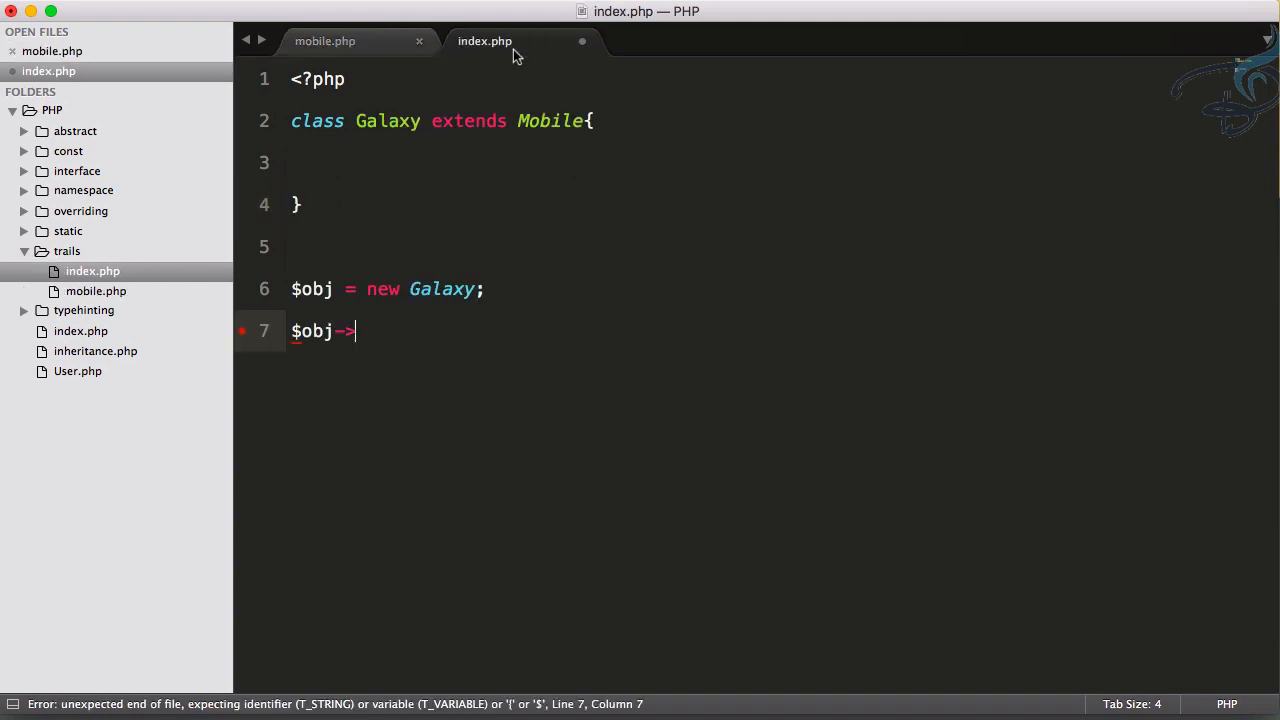
{"action": "type", "text": "ba"}
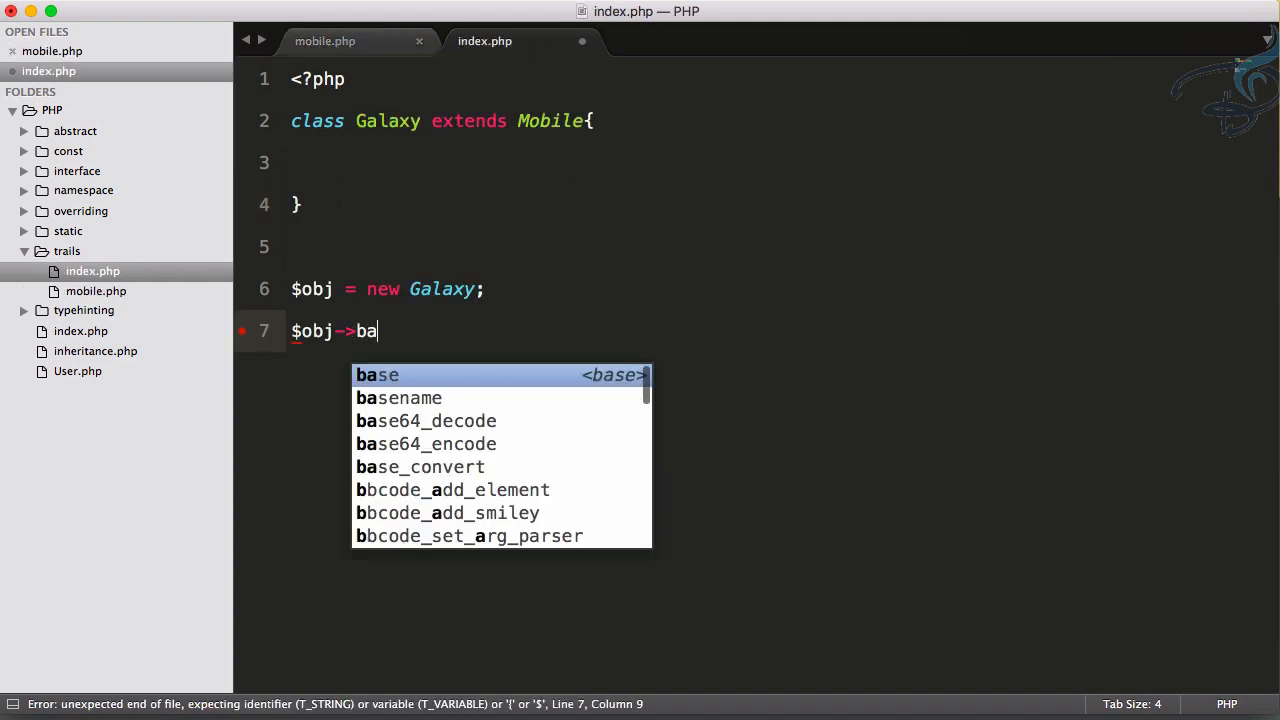
{"action": "type", "text": "ttery()"}
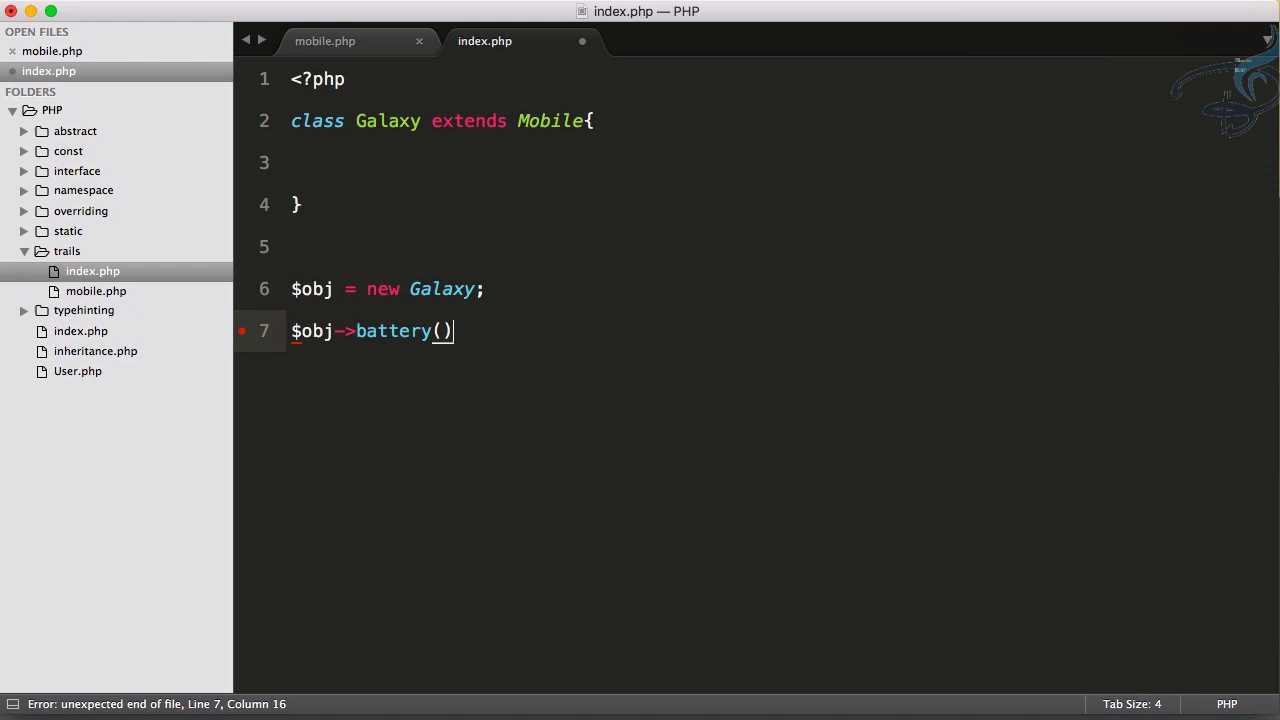
{"action": "type", "text": ":"}
{"action": "key", "text": "super+s"}
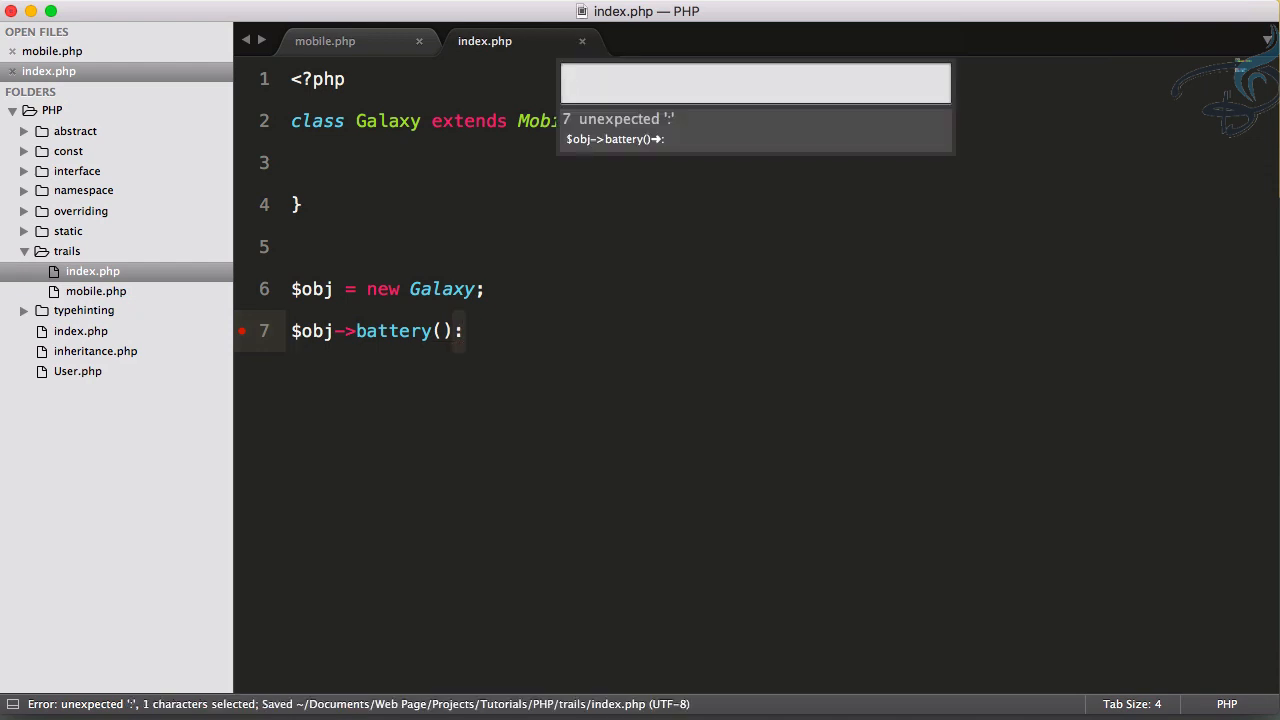
{"action": "key", "text": "Escape"}
{"action": "type", "text": ";"}
{"action": "key", "text": "super+s"}
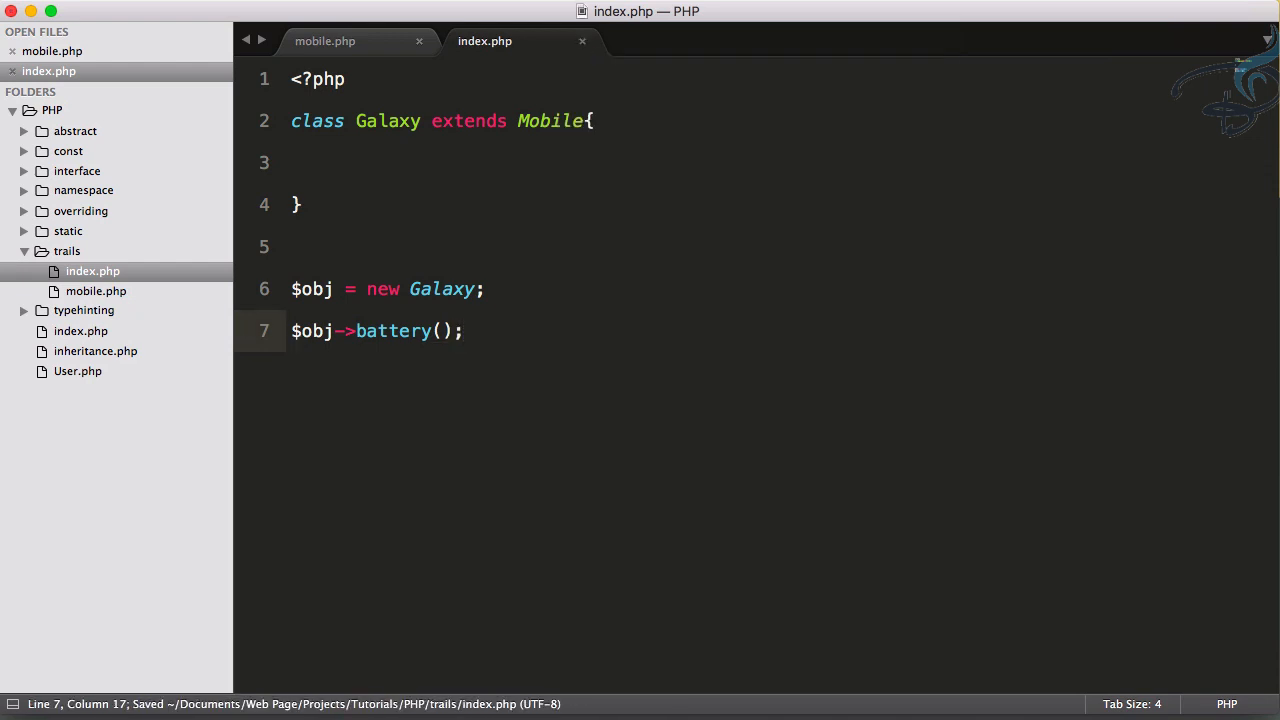
Load php.dev/traits in Chrome, see the Class 'Mobile' not found error, and return to the editor
{"action": "key", "text": "super+Tab"}
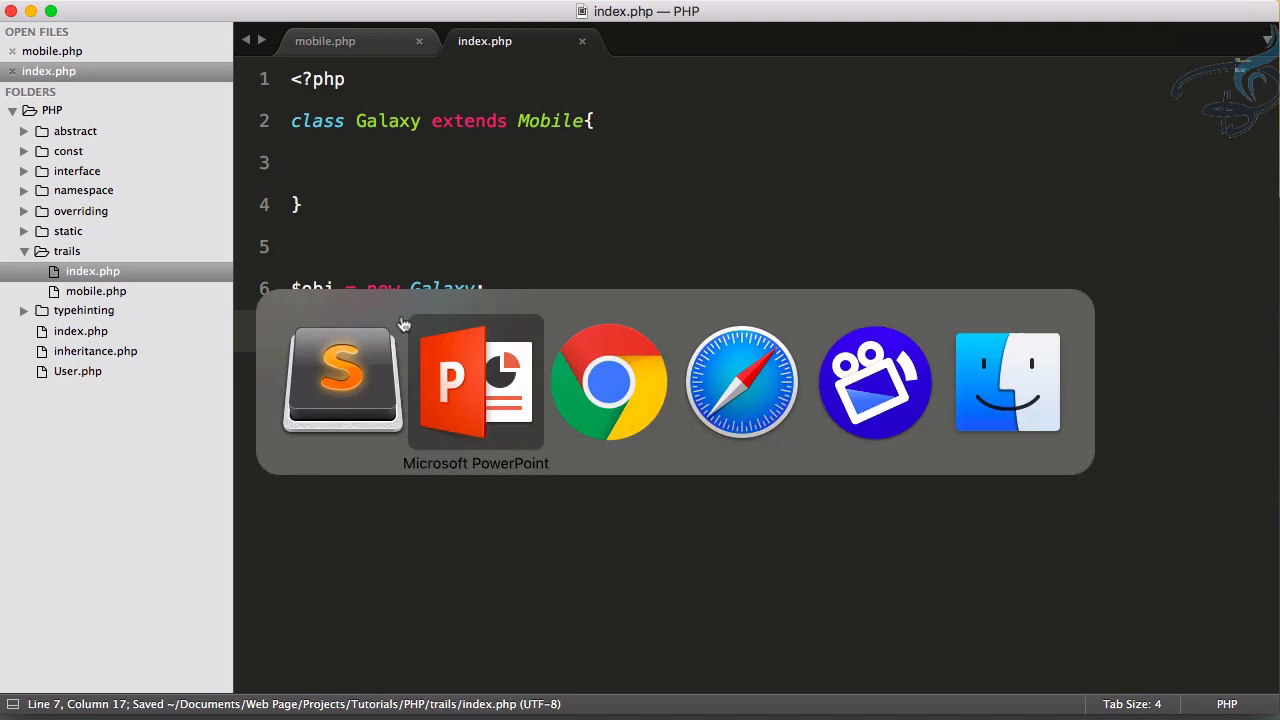
{"action": "left_click", "coordinate": [317, 38]}
{"action": "key", "text": "Right"}
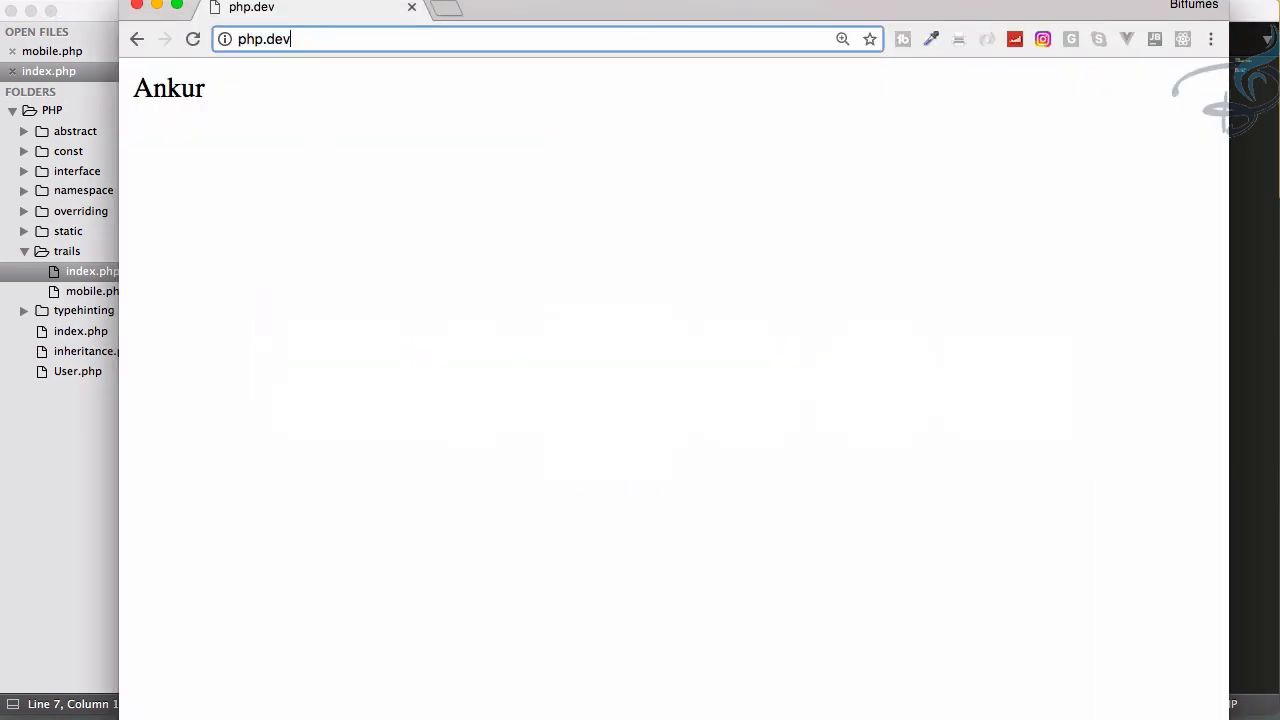
{"action": "type", "text": "/traits"}
{"action": "key", "text": "Return"}
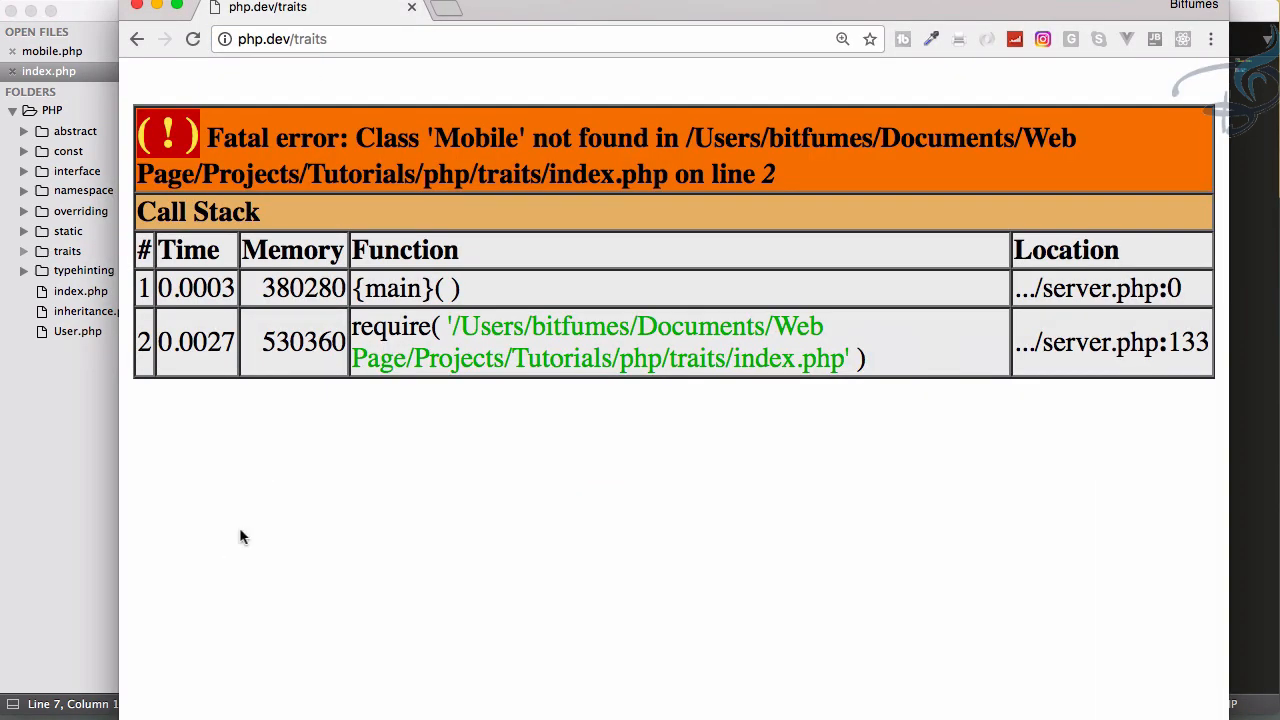
{"action": "key", "text": "super+Tab"}
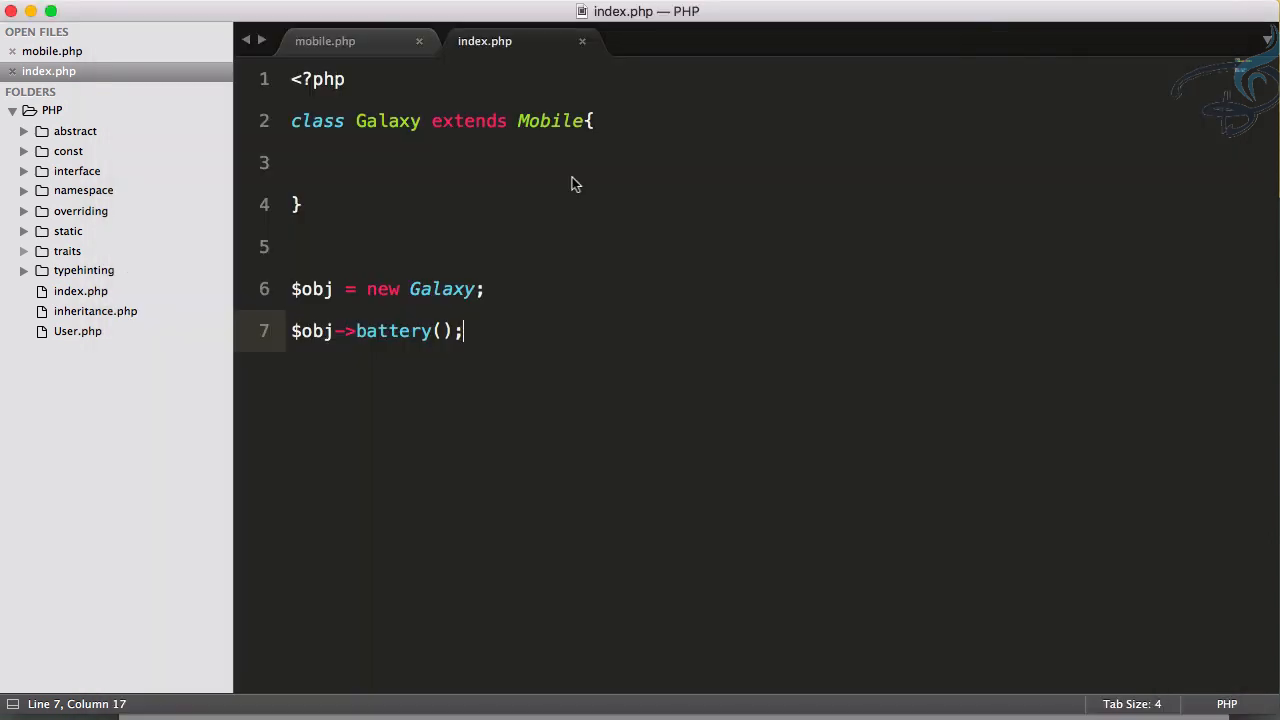
Add include "mobile.php"; below the php tag, save, and reload the page to print 'I am battery'
{"action": "left_click", "coordinate": [462, 103]}
{"action": "key", "text": "Return"}
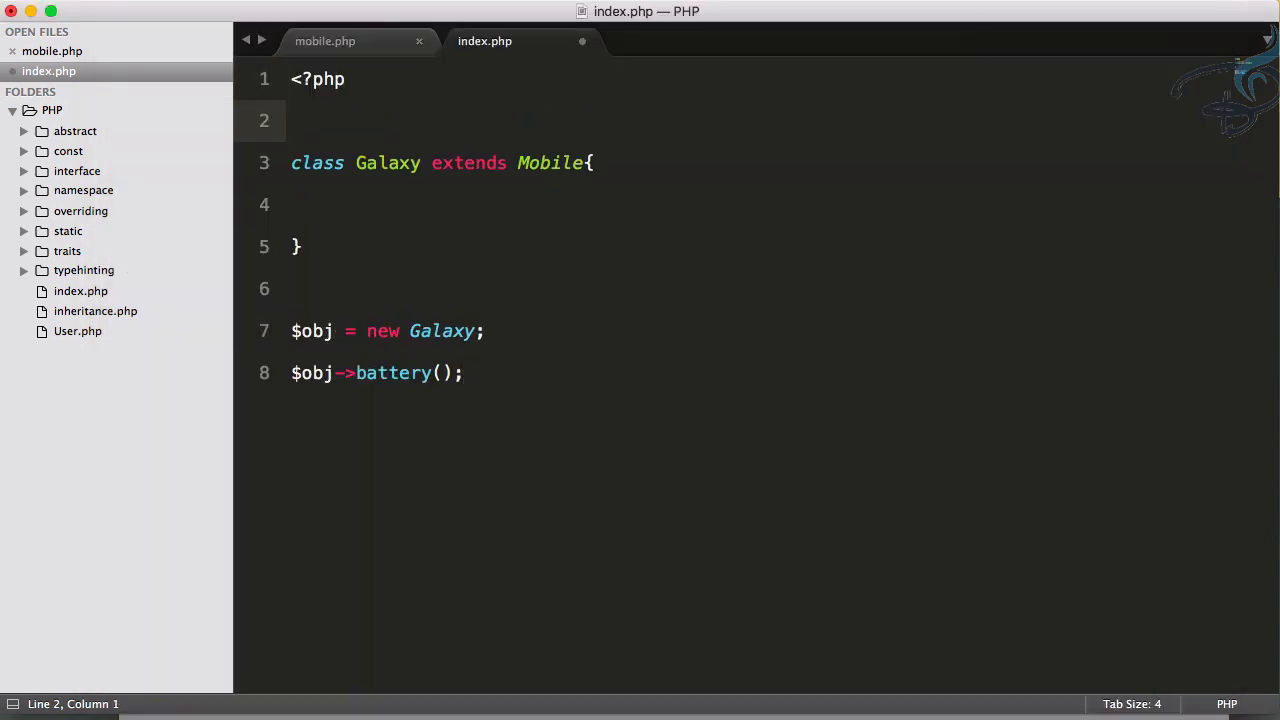
{"action": "type", "text": "includ"}
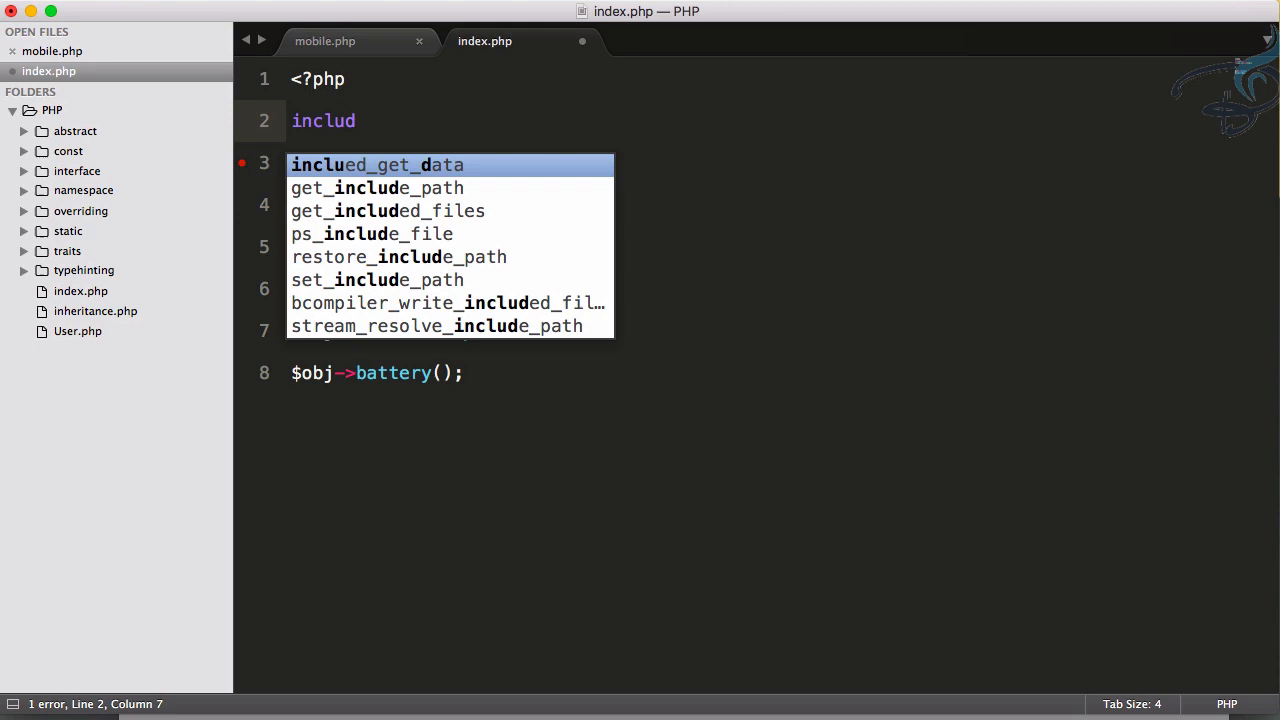
{"action": "type", "text": "e \"\";mobile.php\";"}
{"action": "key", "text": "super+s"}
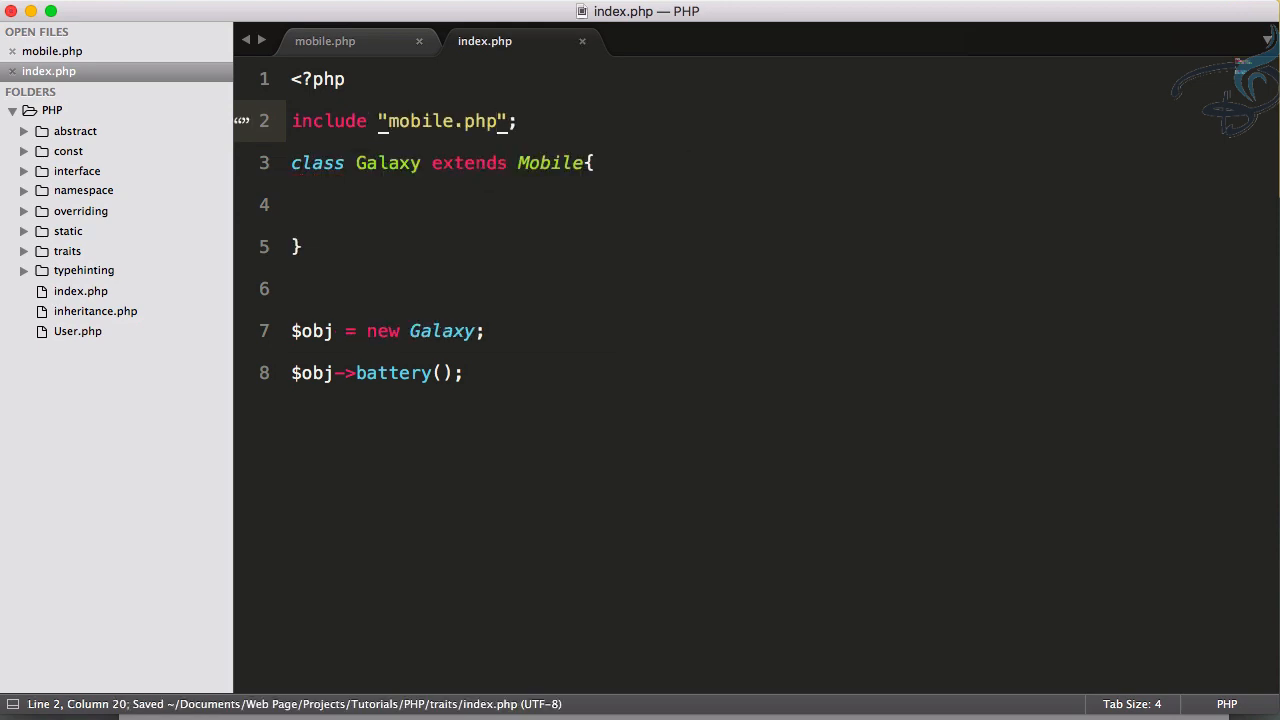
{"action": "key", "text": "super+Tab"}
{"action": "key", "text": "super+r"}
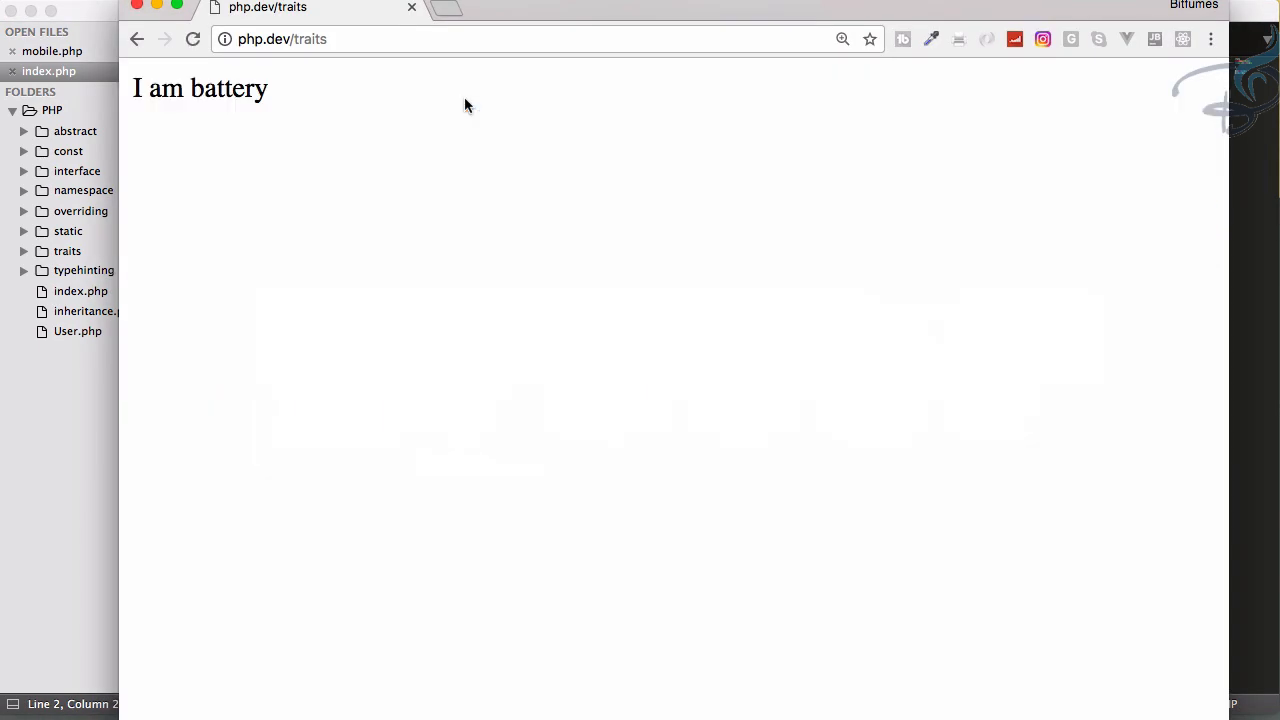
{"action": "key", "text": "super+Tab"}
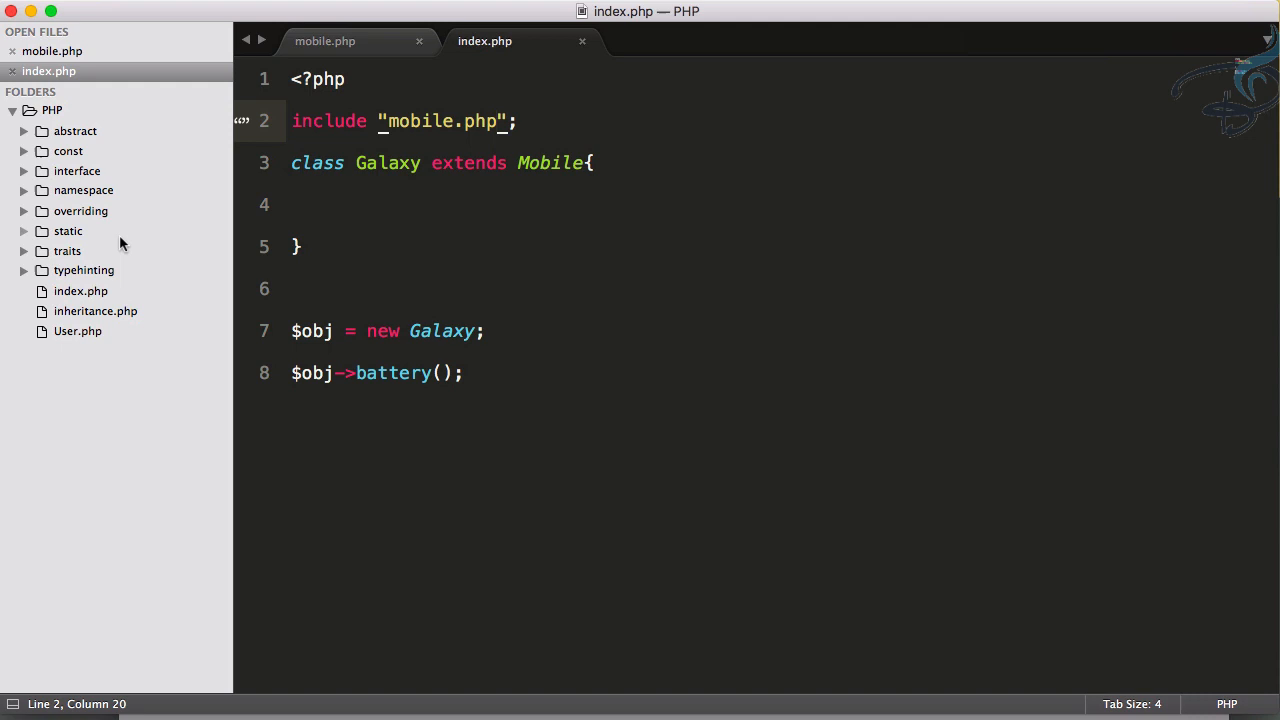
Create a new laser.php file inside the traits folder
{"action": "left_click", "coordinate": [68, 251]}
{"action": "right_click", "coordinate": [80, 258]}
{"action": "left_click", "coordinate": [130, 262]}
{"action": "type", "text": "la"}
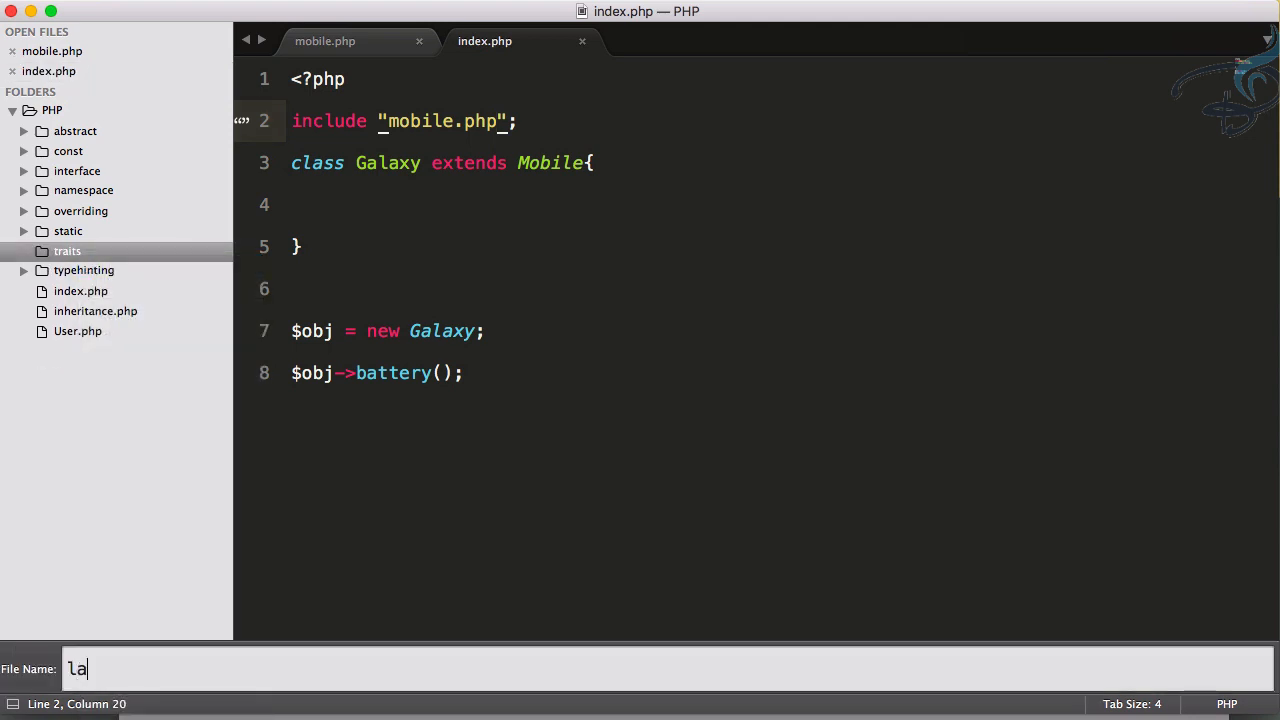
{"action": "type", "text": "ser.php"}
{"action": "key", "text": "Return"}
{"action": "type", "text": "<?ph"}
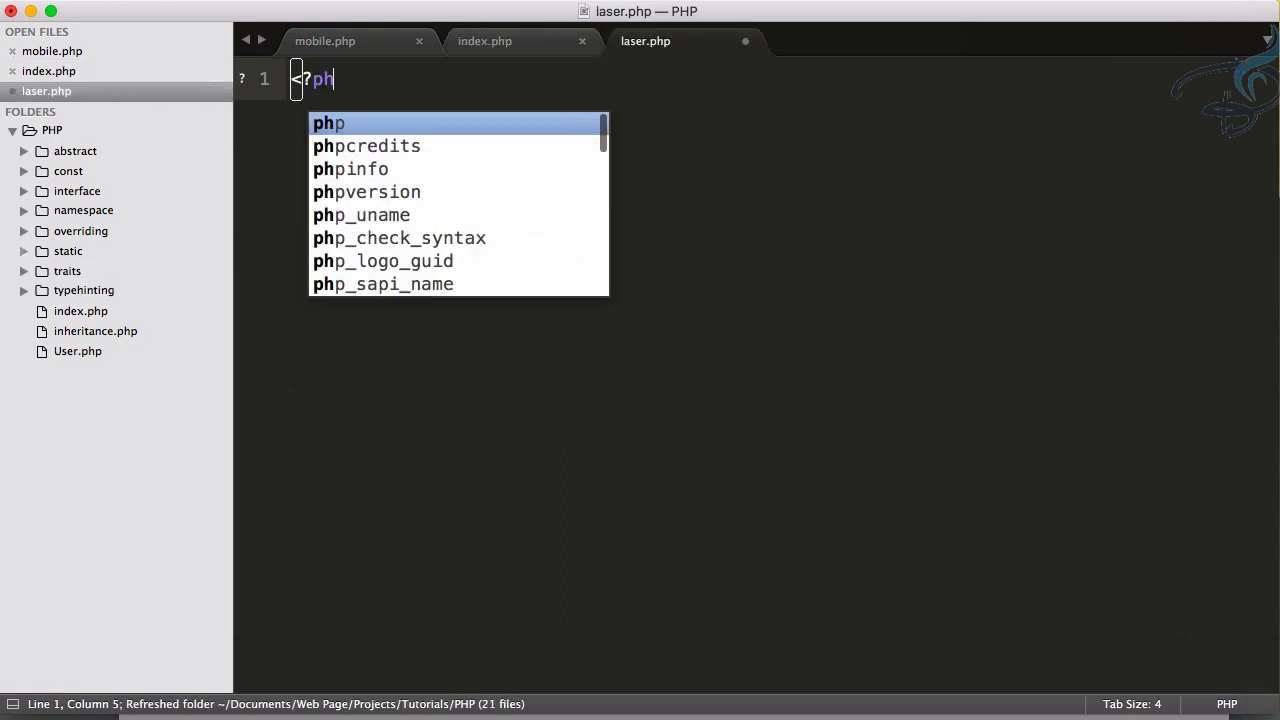
{"action": "type", "text": "p"}
Write a Laser class whose power() method echoes '10 mW', save, and return to index.php
{"action": "key", "text": "Return"}
{"action": "type", "text": "class"}
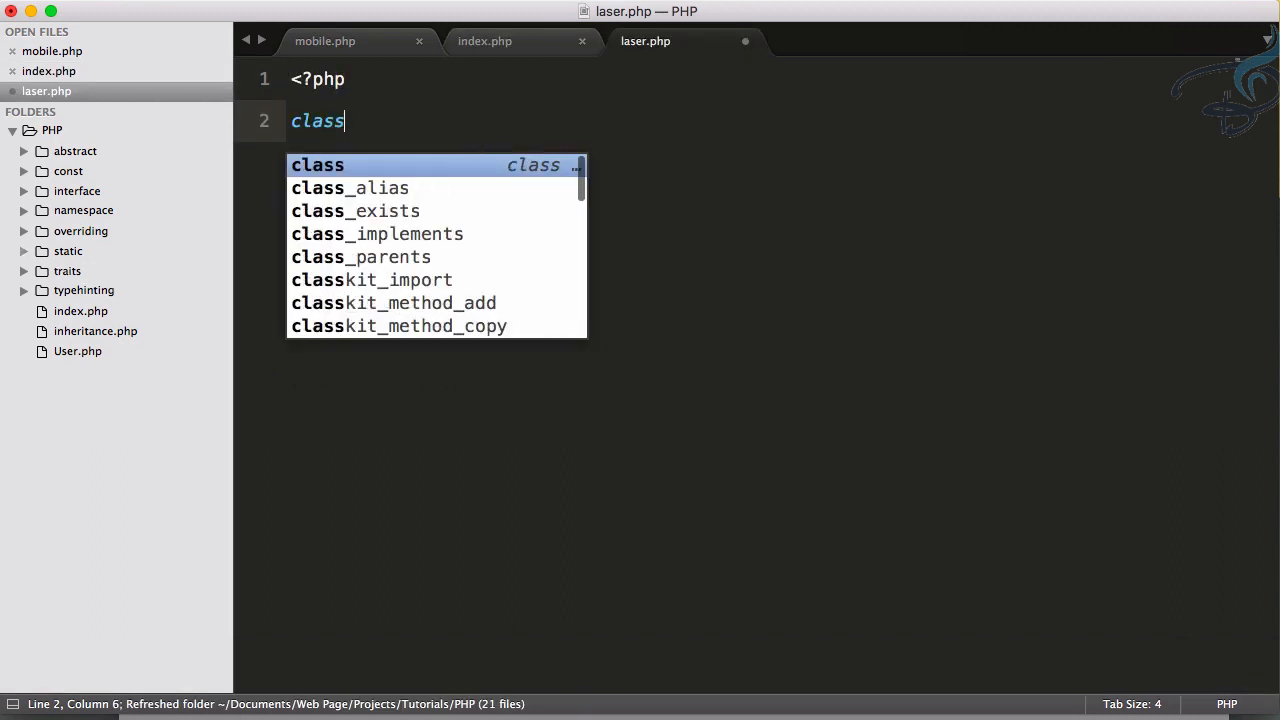
{"action": "type", "text": " Laser{"}
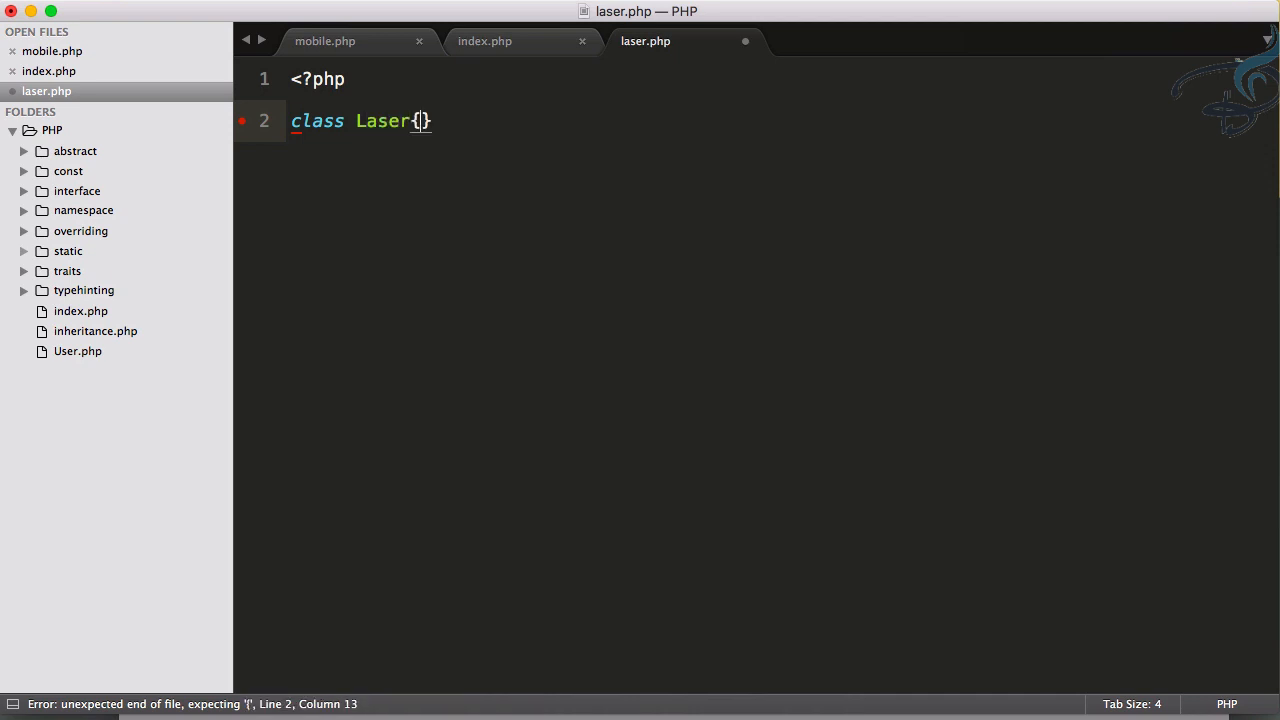
{"action": "key", "text": "Return"}
{"action": "type", "text": "pu"}
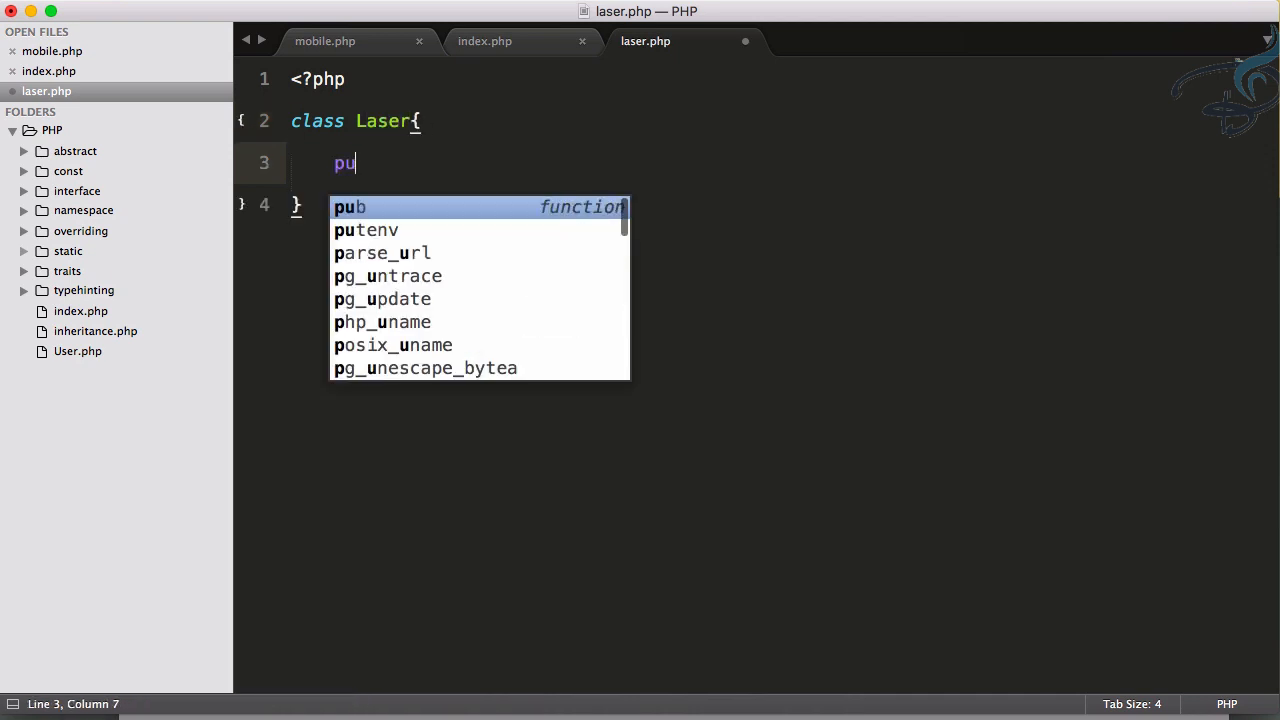
{"action": "type", "text": "blic function "}
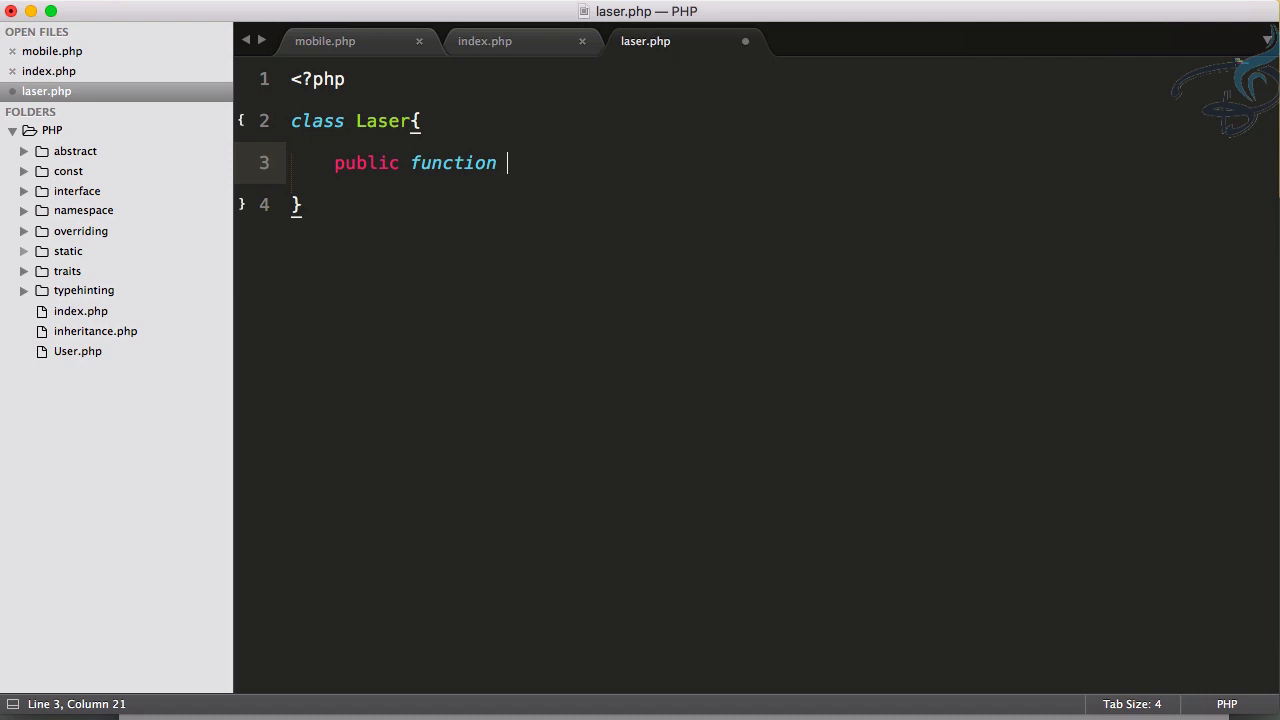
{"action": "type", "text": "p"}
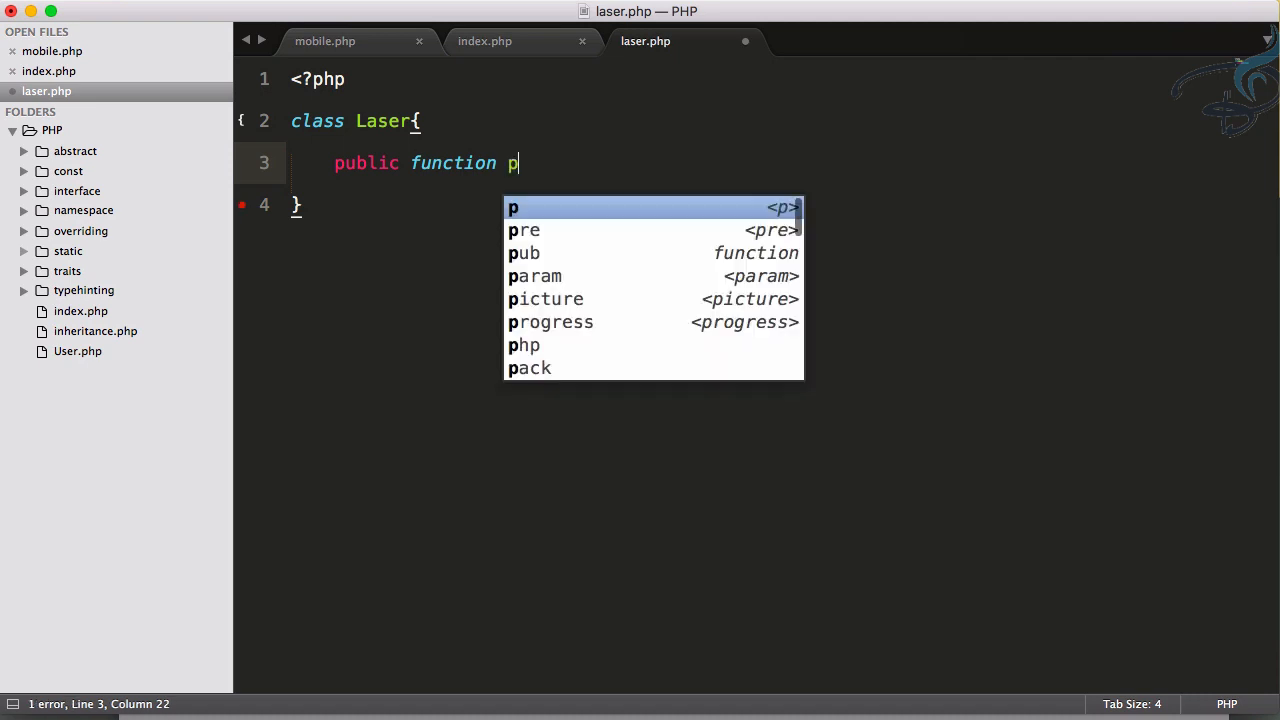
{"action": "type", "text": "ower(){"}
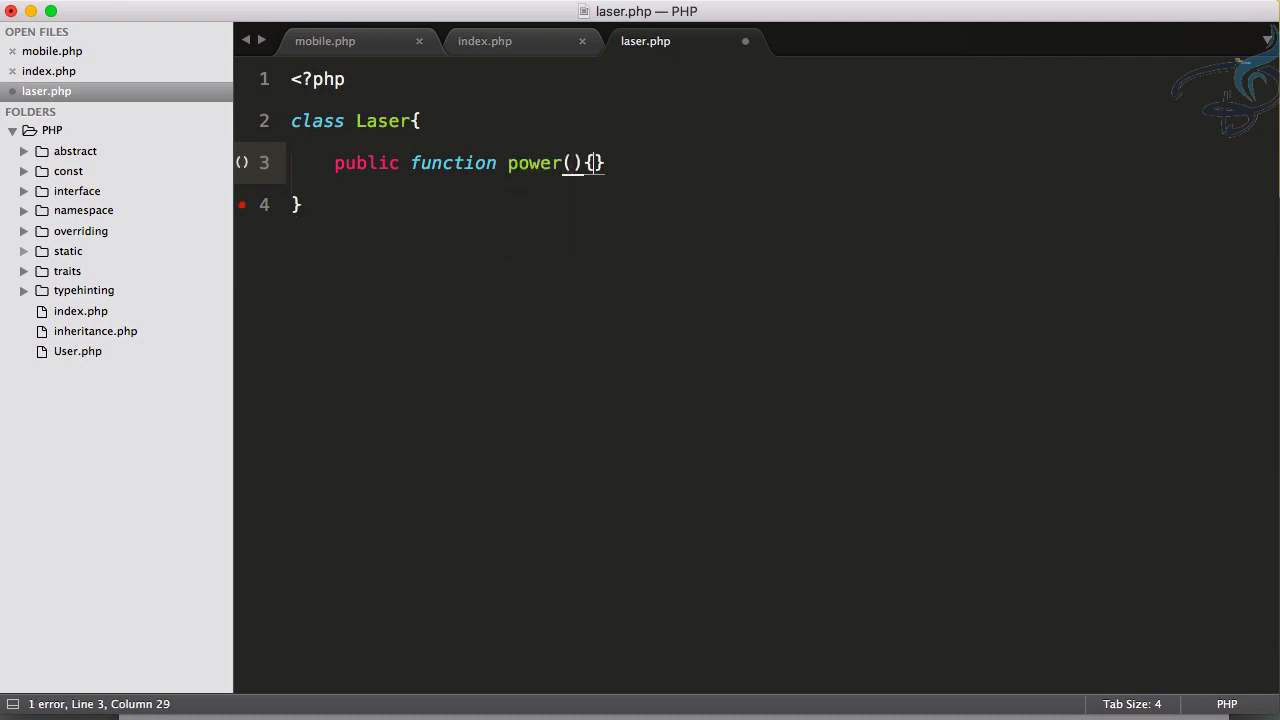
{"action": "key", "text": "Return"}
{"action": "type", "text": "echo '';"}
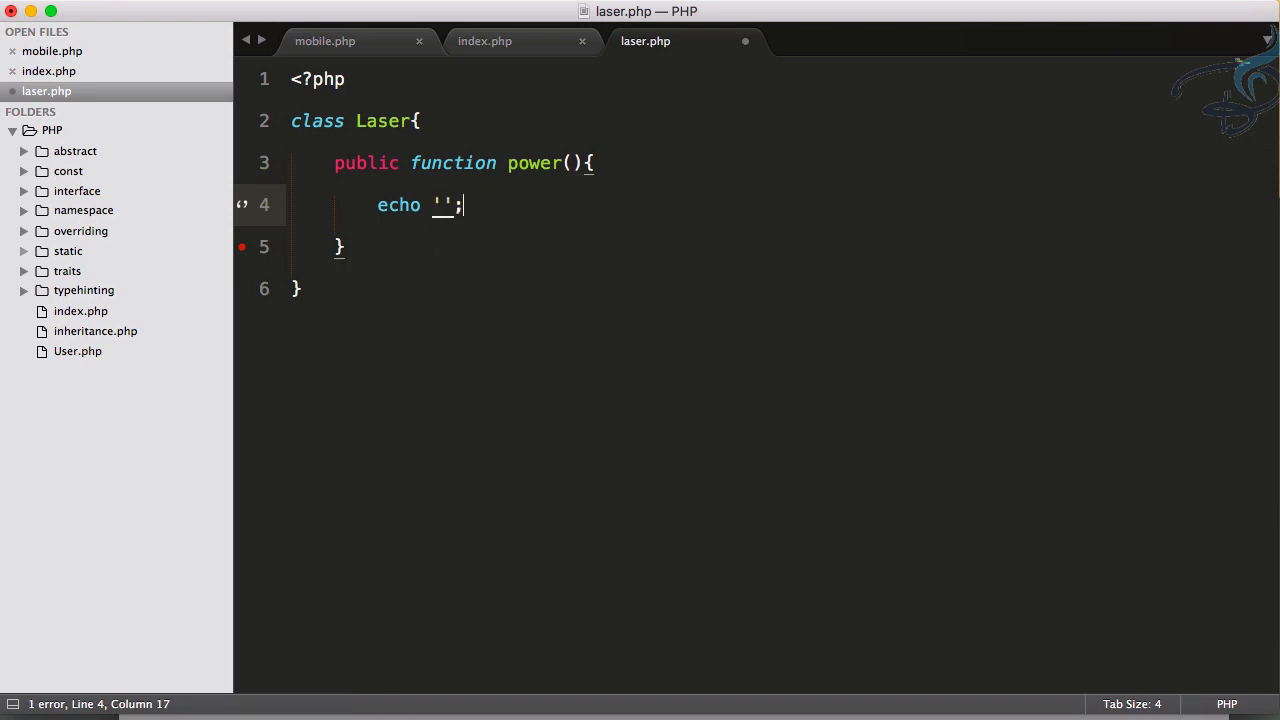
{"action": "key", "text": "Left"}
{"action": "key", "text": "Left"}
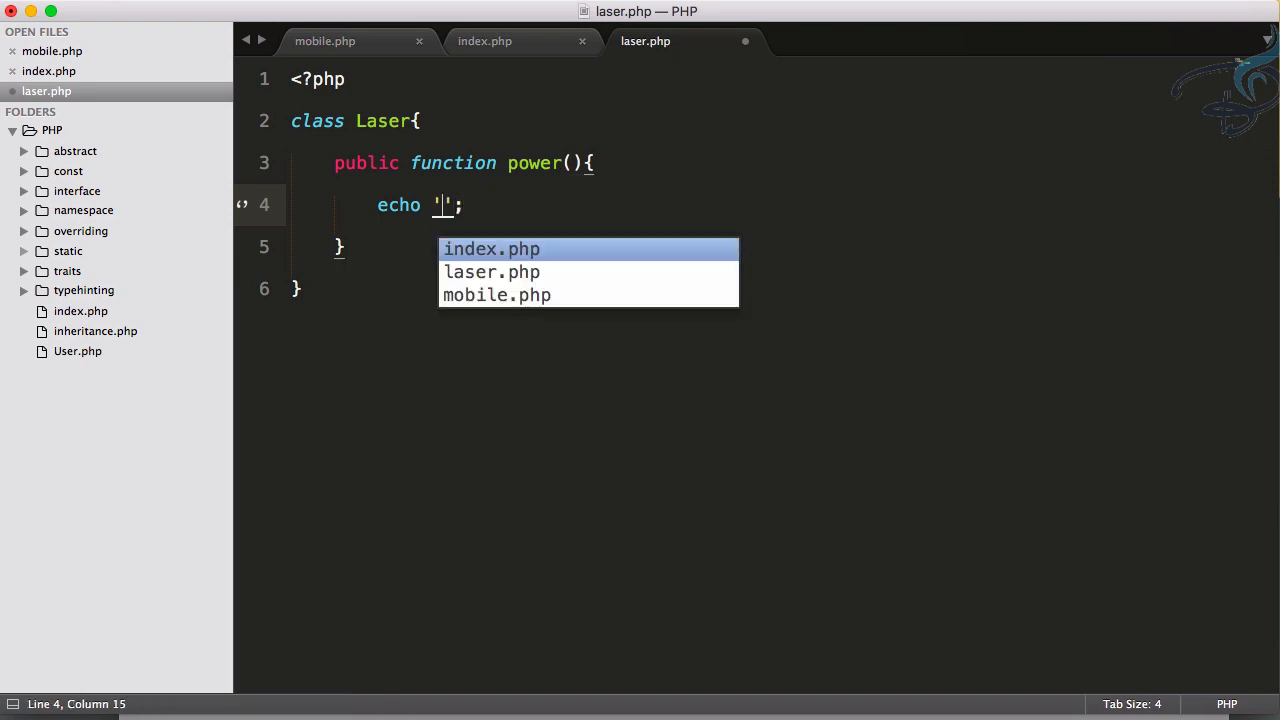
{"action": "type", "text": "10"}
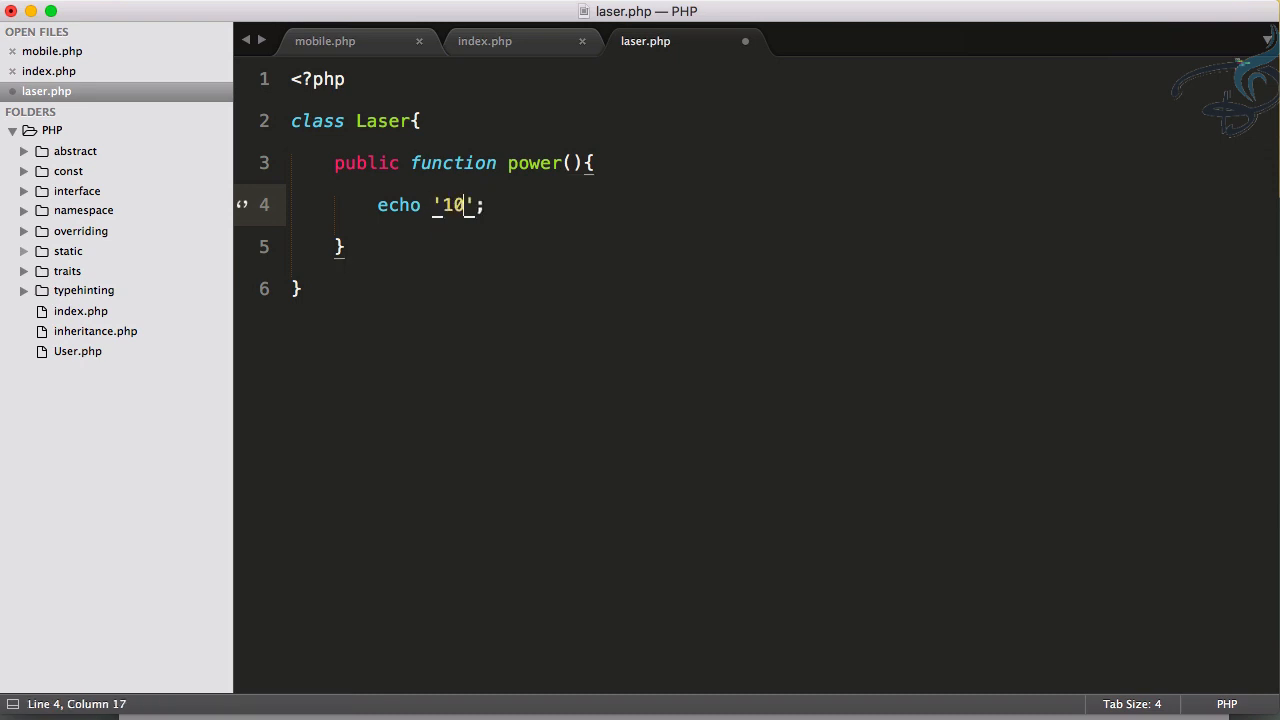
{"action": "type", "text": "mW"}
{"action": "key", "text": "Left"}
{"action": "key", "text": "Left"}
{"action": "key", "text": "super+s"}
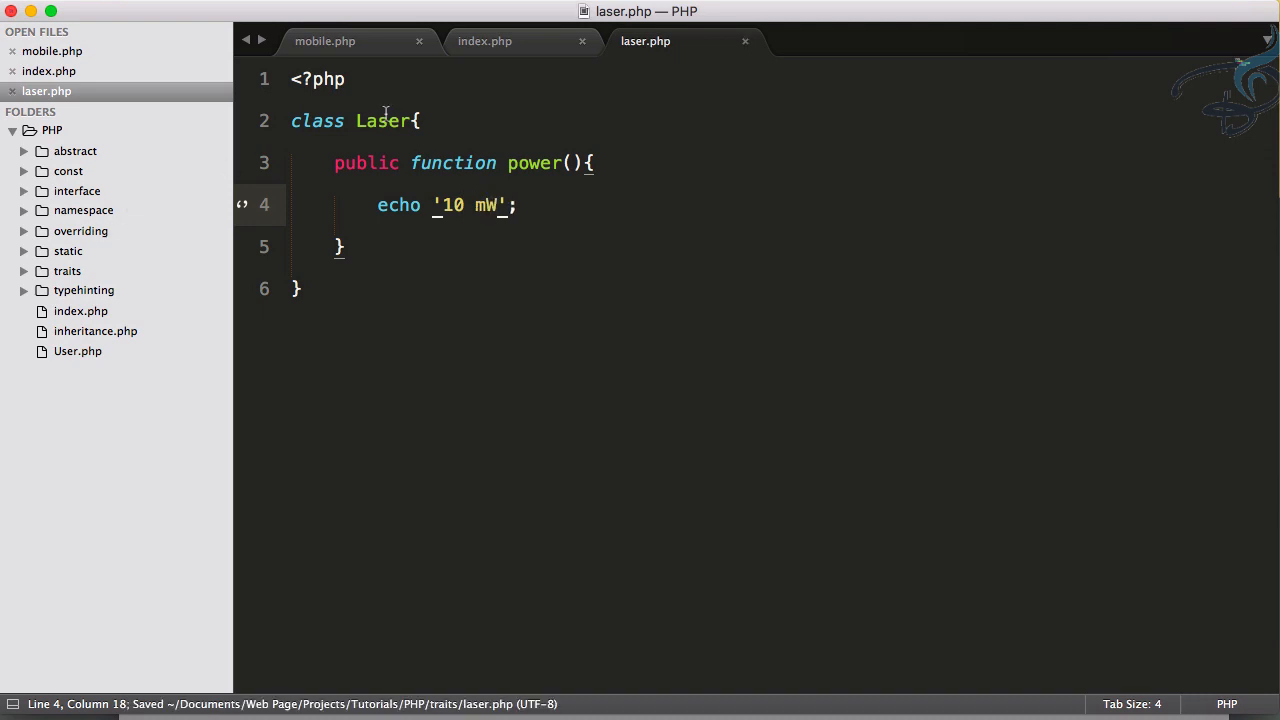
{"action": "left_click", "coordinate": [500, 44]}
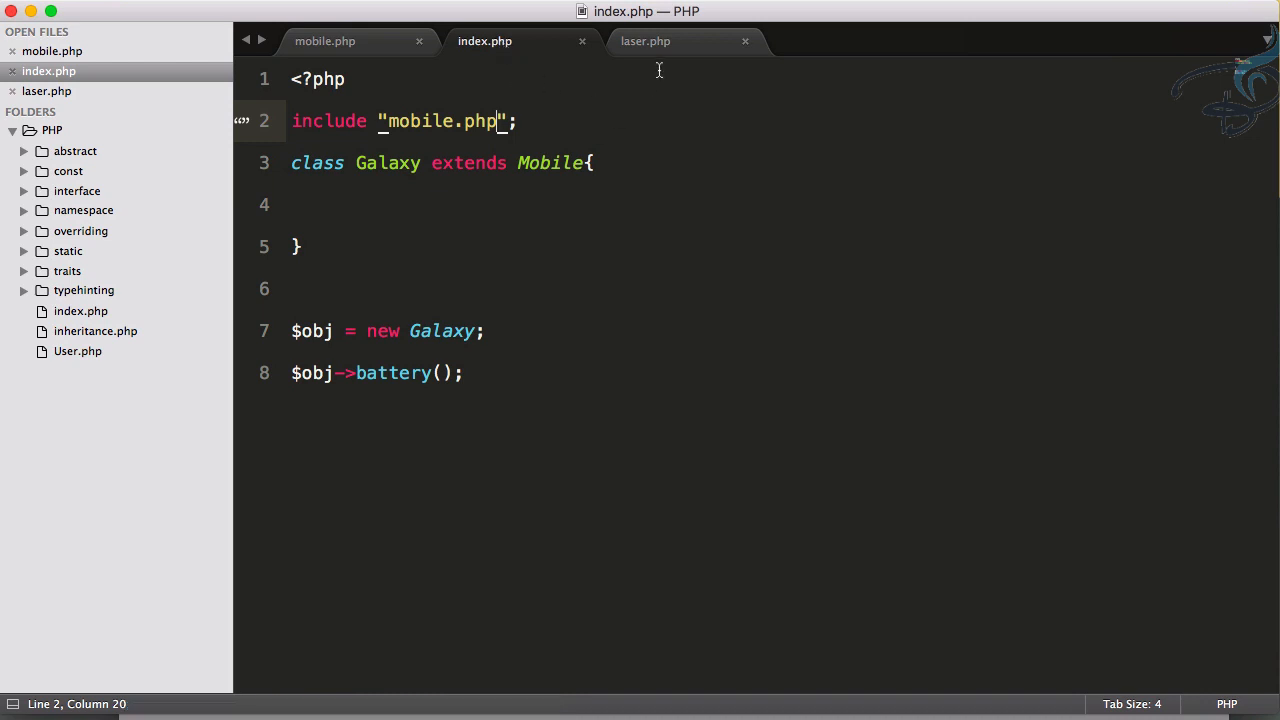
Review the power() method in laser.php and return to index.php
{"action": "left_click", "coordinate": [660, 44]}
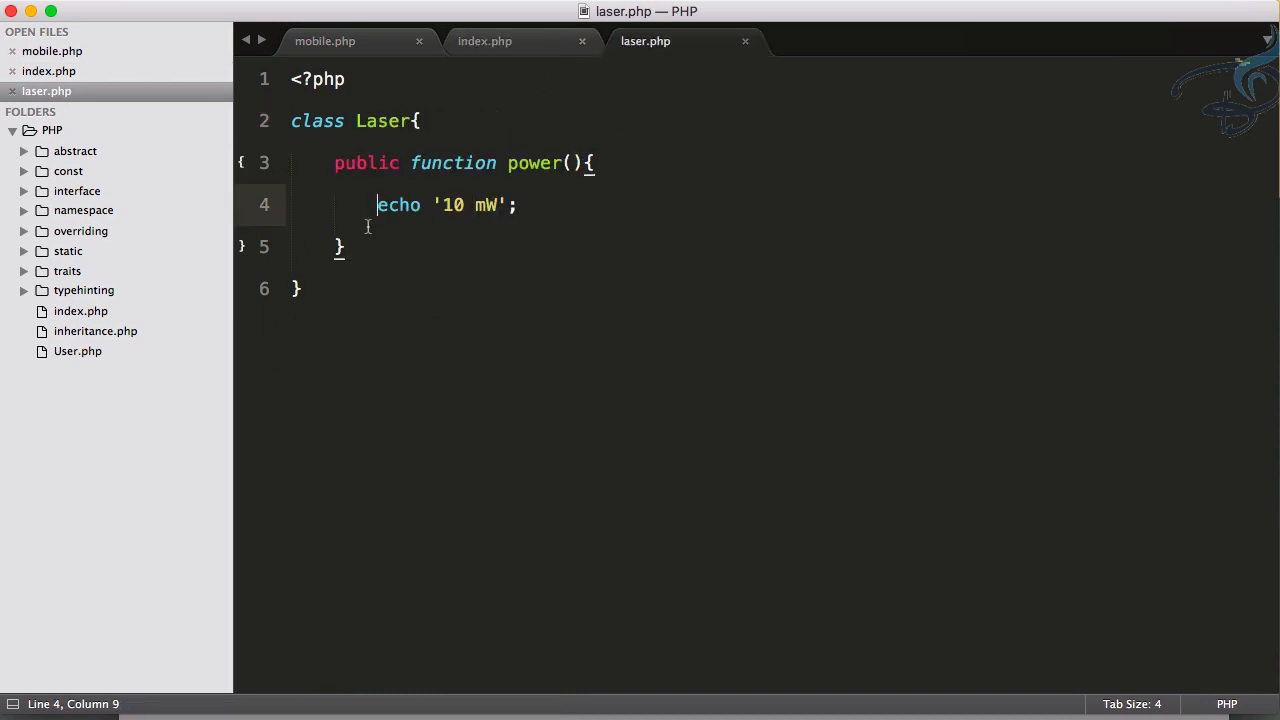
{"action": "left_click_drag", "start_coordinate": [378, 205], "coordinate": [334, 163]}
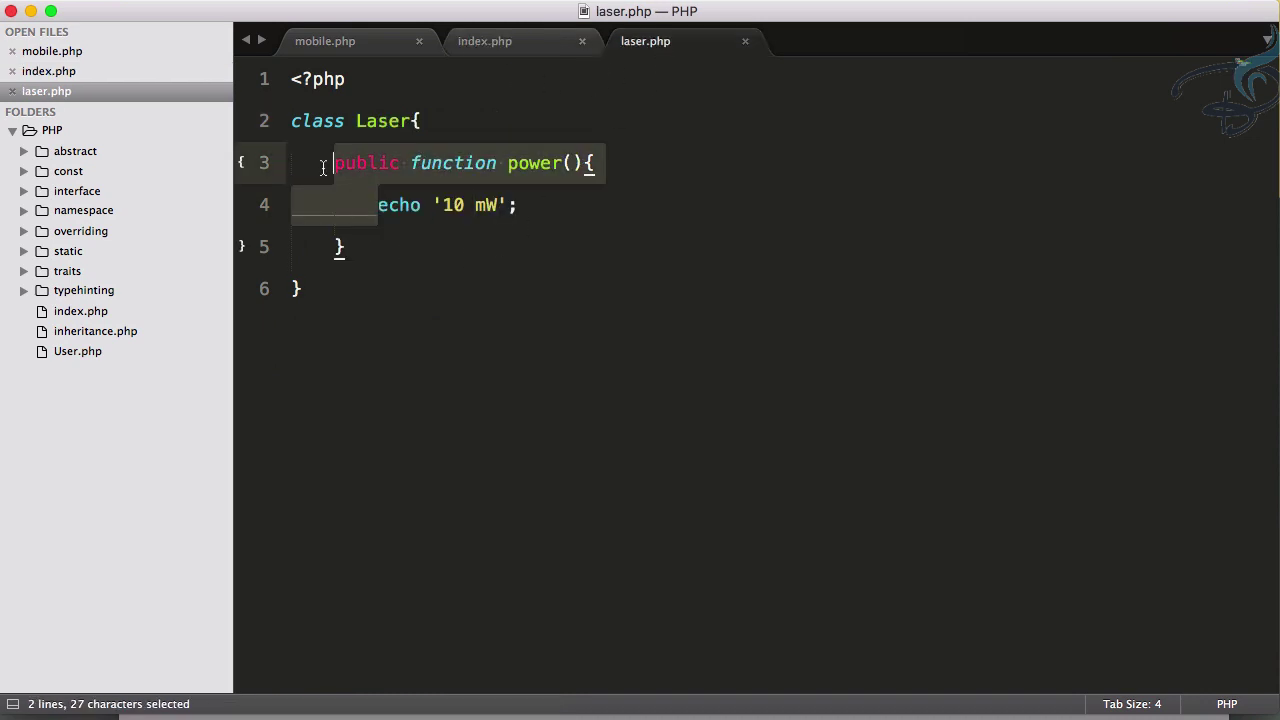
{"action": "left_click", "coordinate": [492, 96]}
{"action": "left_click", "coordinate": [505, 48]}
Try Laser as Galaxy's parent in place of Mobile, undo it, and save
{"action": "double_click", "coordinate": [533, 170]}
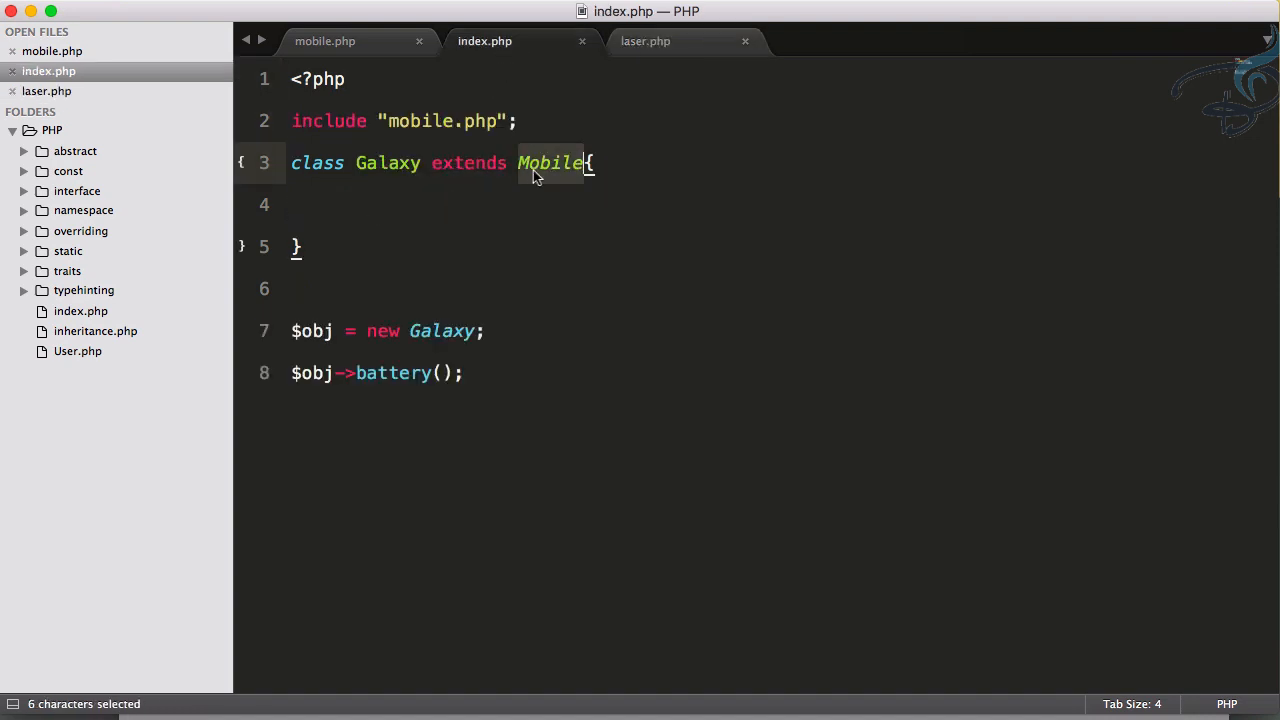
{"action": "type", "text": "Laser"}
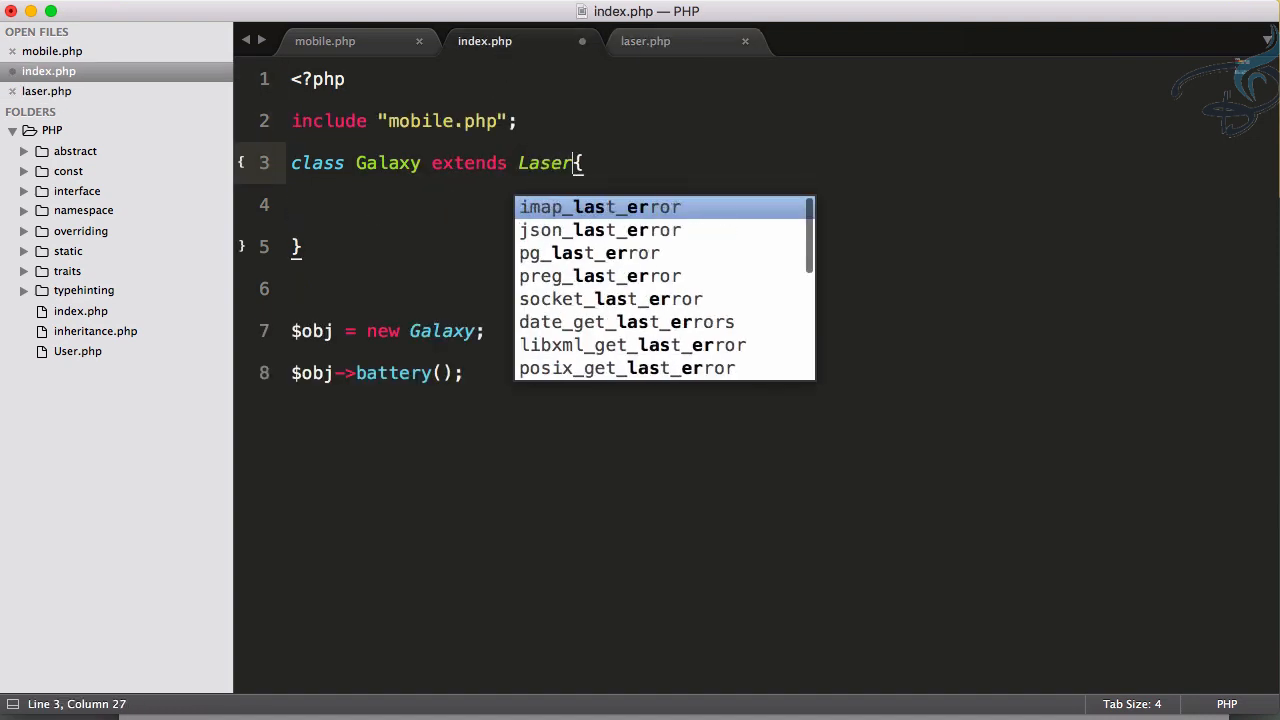
{"action": "key", "text": "super+z"}
{"action": "key", "text": "super+s"}
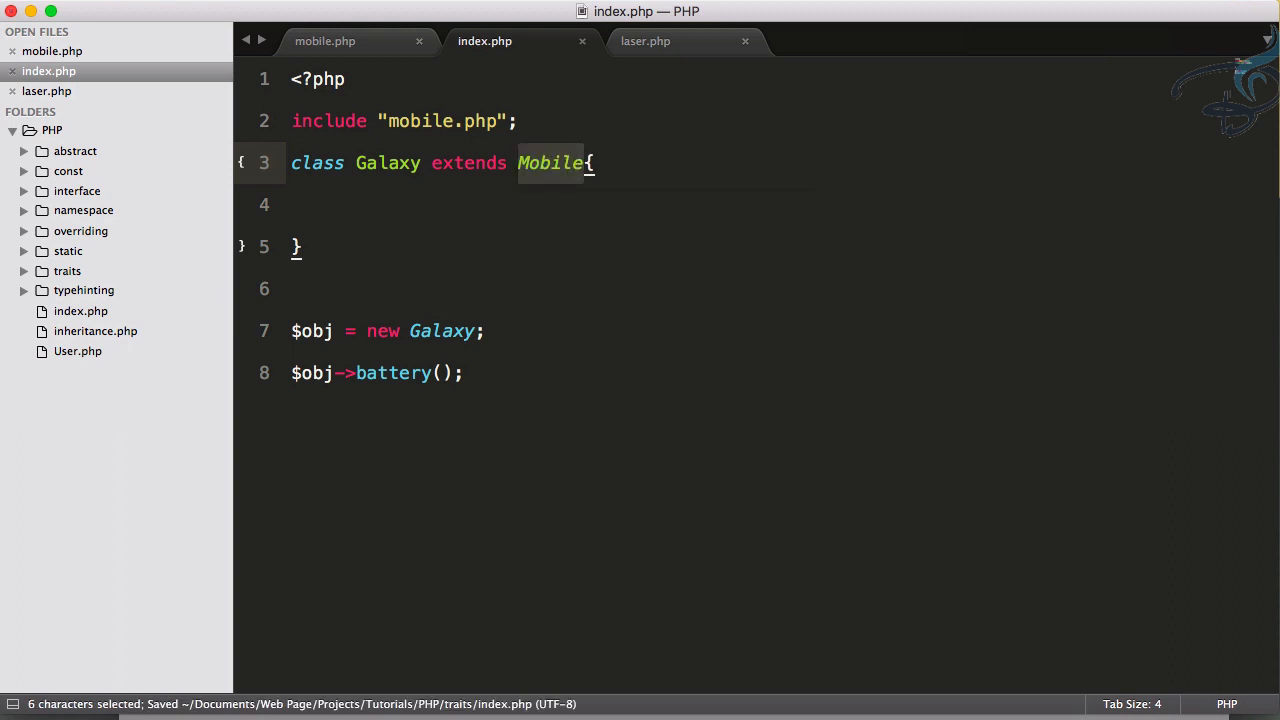
Remove the added ',Laser' after Mobile so Galaxy extends only Mobile, save, and view laser.php
{"action": "key", "text": "Right"}
{"action": "type", "text": ",La"}
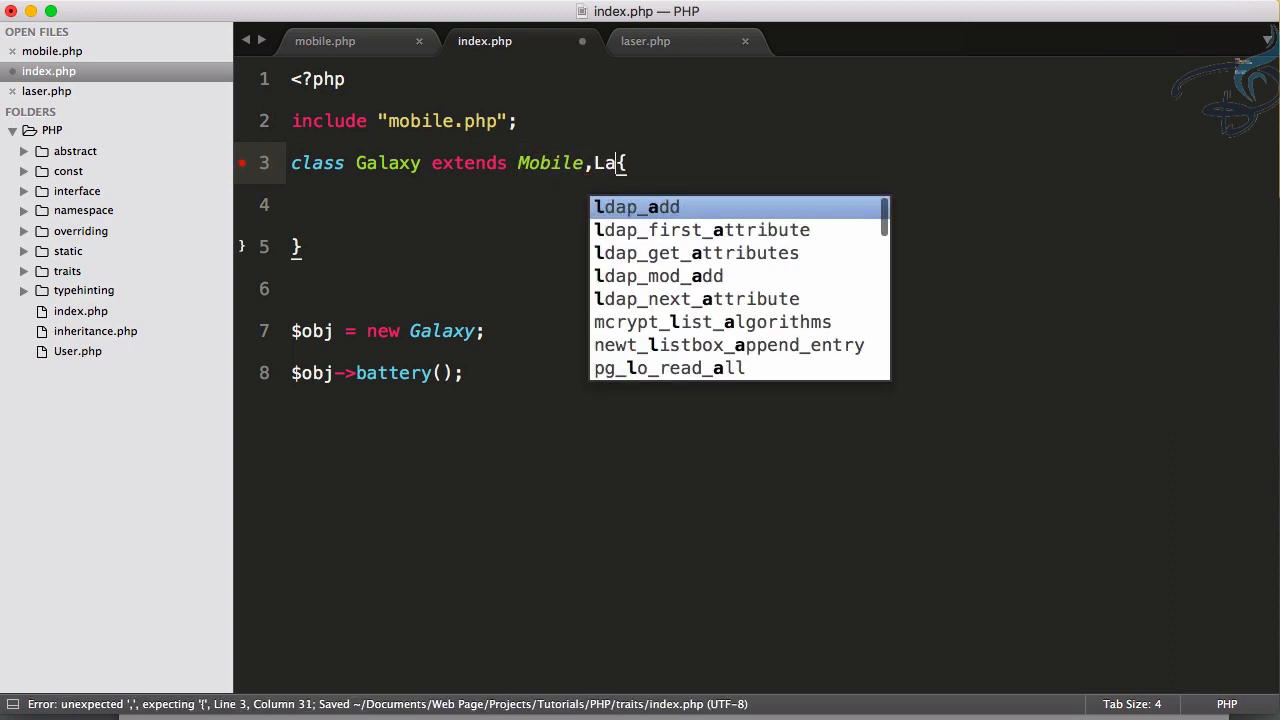
{"action": "type", "text": "ser"}
{"action": "key", "text": "shift+alt+Left"}
{"action": "key", "text": "shift+Left"}
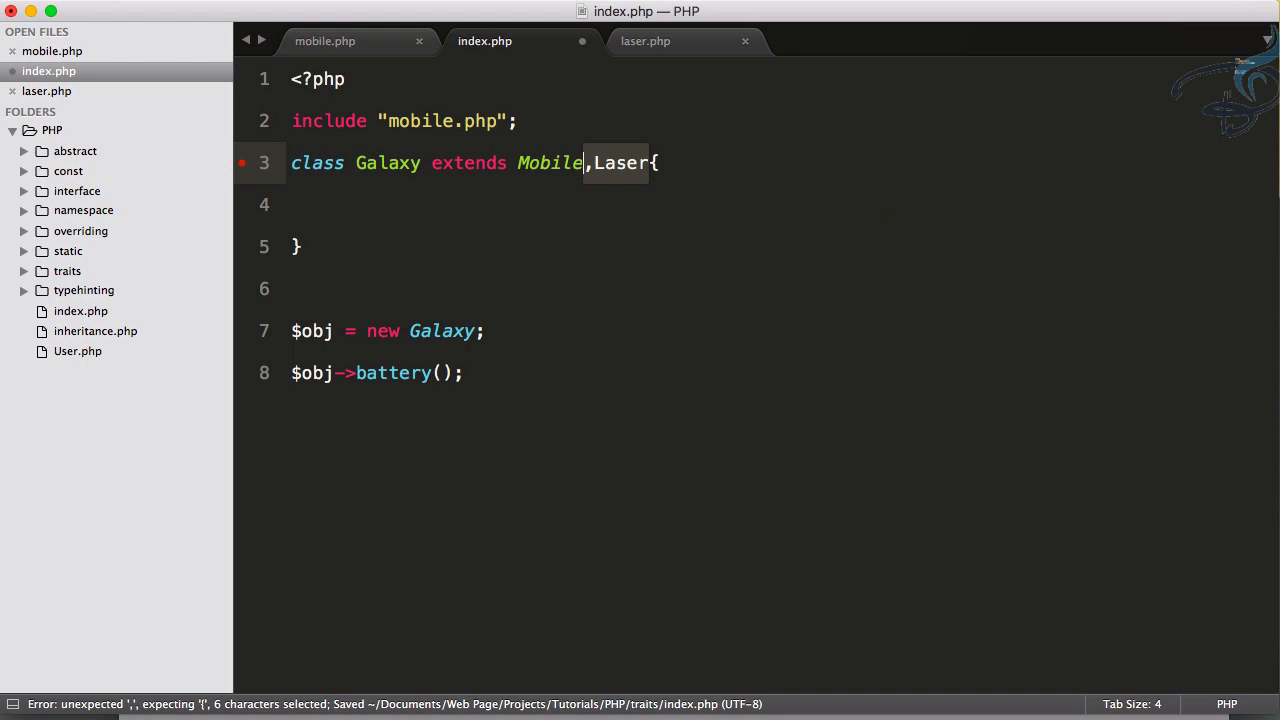
{"action": "key", "text": "BackSpace"}
{"action": "key", "text": "super+s"}
{"action": "left_click", "coordinate": [696, 47]}
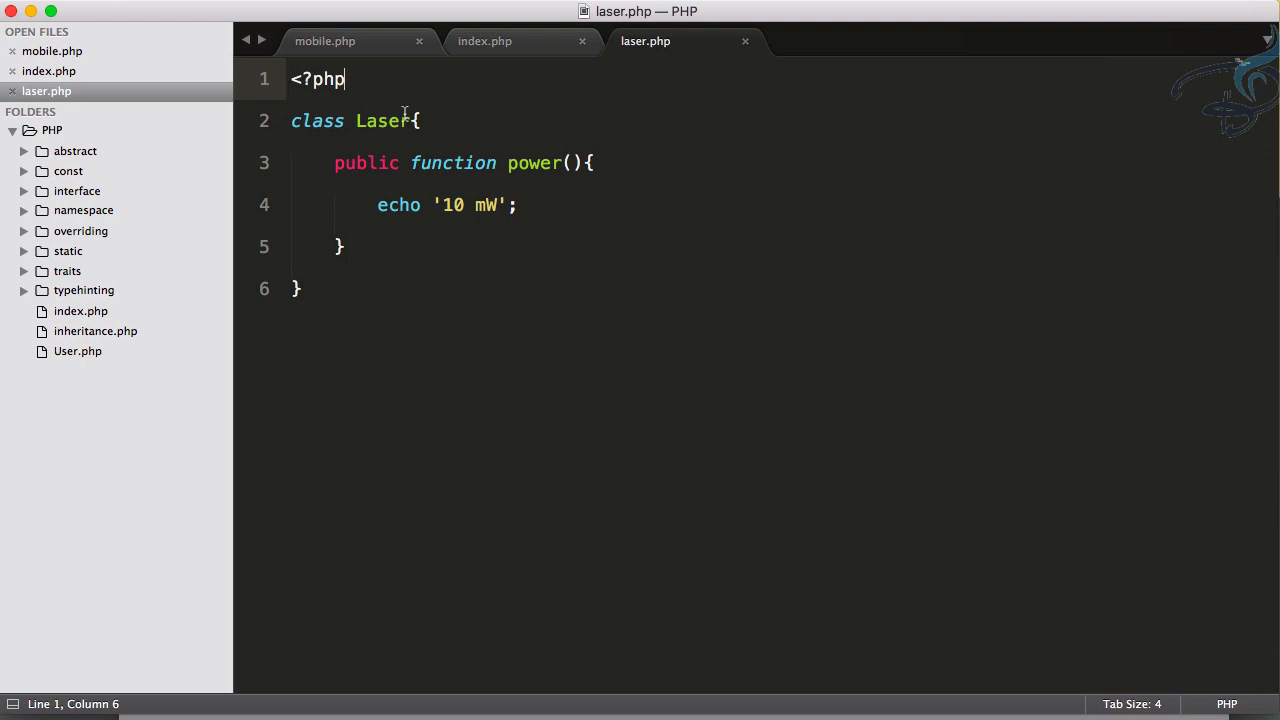
Change 'class' to 'trait' for Laser in laser.php, save, and return to index.php
{"action": "left_click", "coordinate": [323, 124]}
{"action": "double_click", "coordinate": [323, 124]}
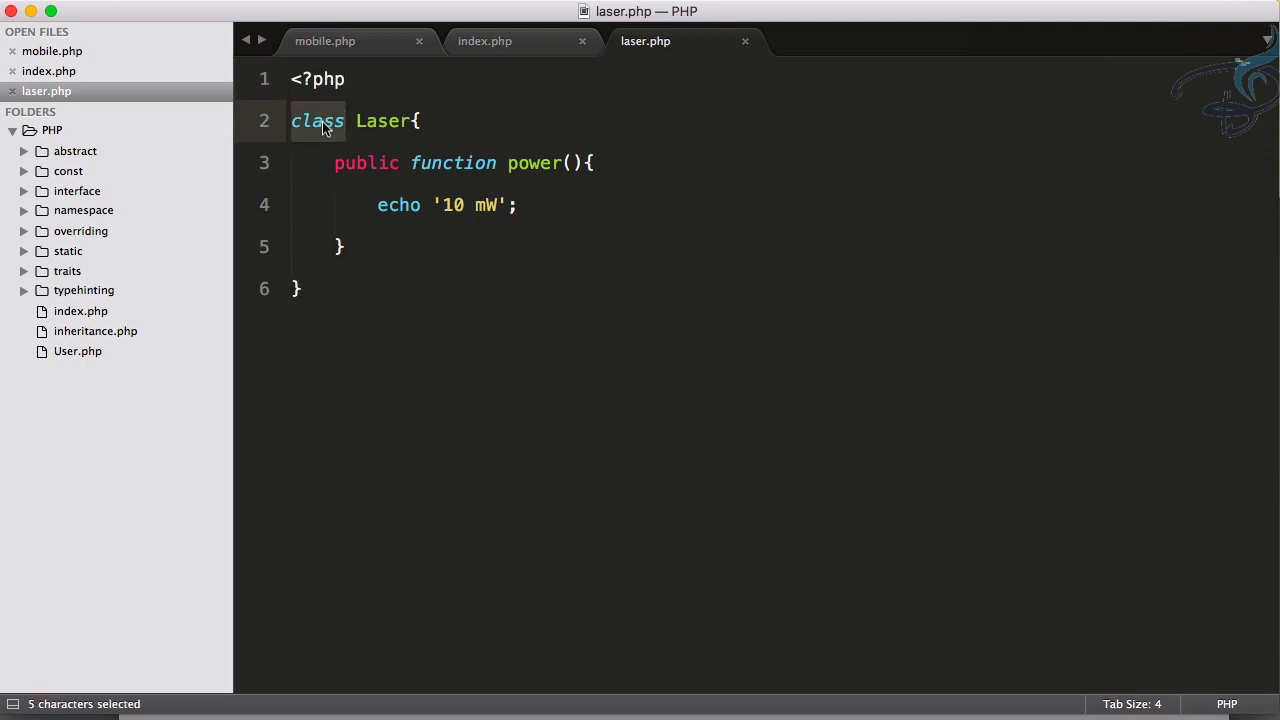
{"action": "type", "text": "trait"}
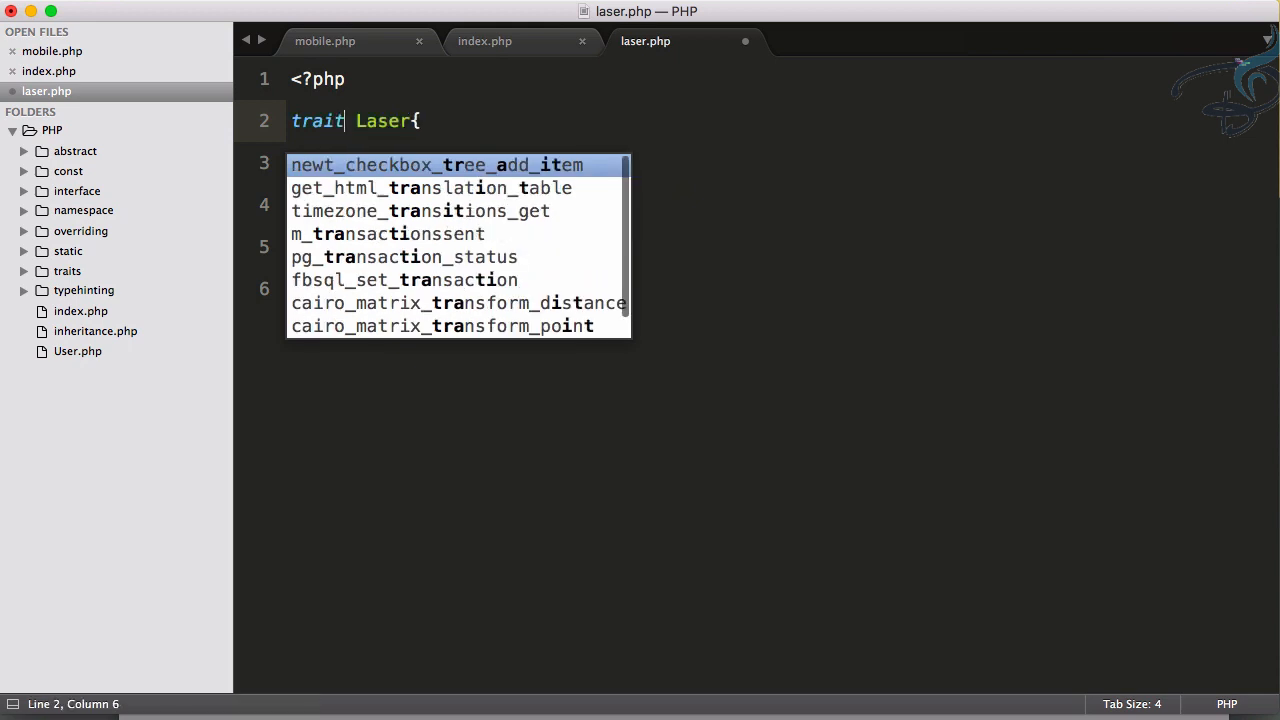
{"action": "key", "text": "super+s"}
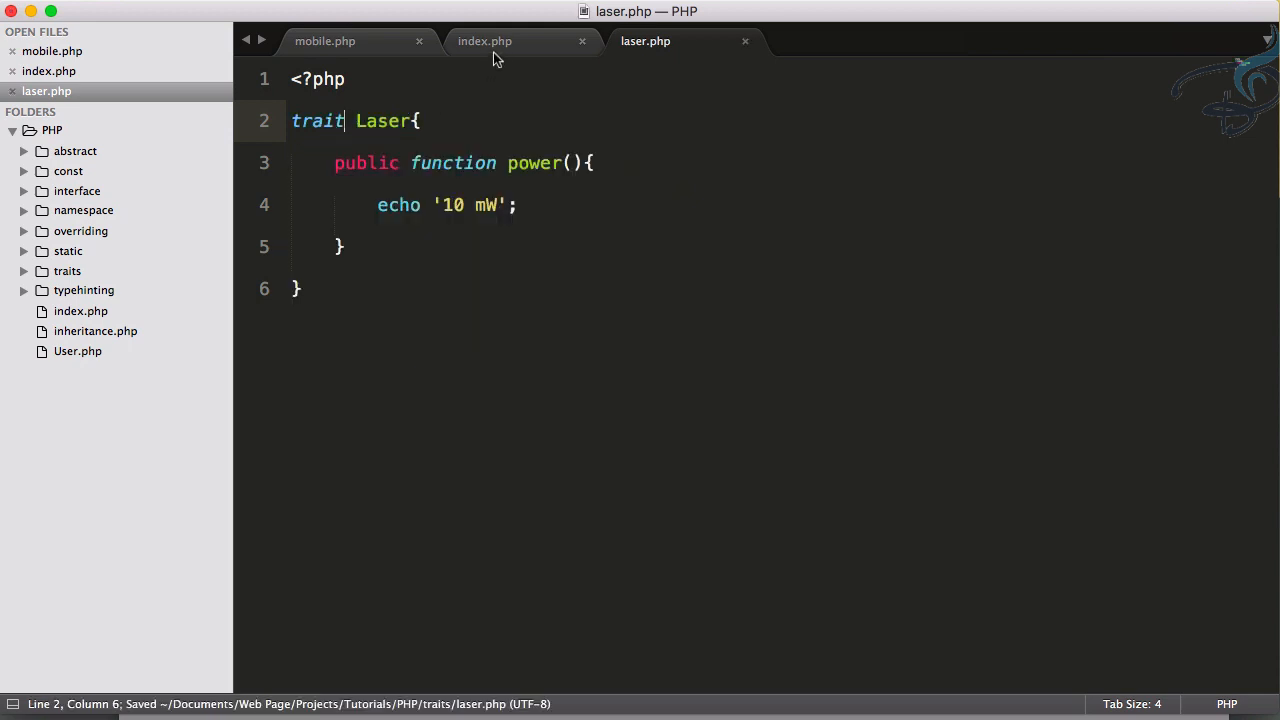
{"action": "left_click", "coordinate": [485, 41]}
Duplicate the include line and change the copy to include "laser.php"
{"action": "left_click", "coordinate": [474, 121]}
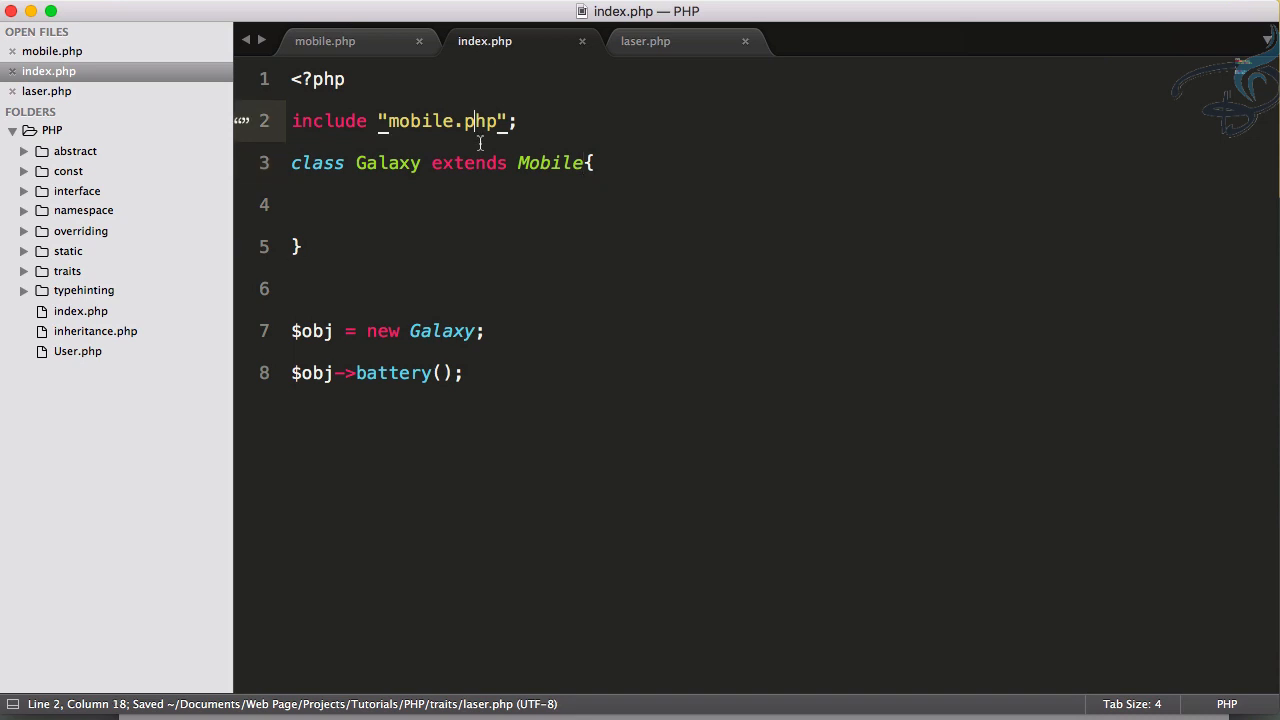
{"action": "key", "text": "super+shift+d"}
{"action": "key", "text": "Right"}
{"action": "key", "text": "Right"}
{"action": "key", "text": "shift+alt+Left"}
{"action": "key", "text": "shift+alt+Left"}
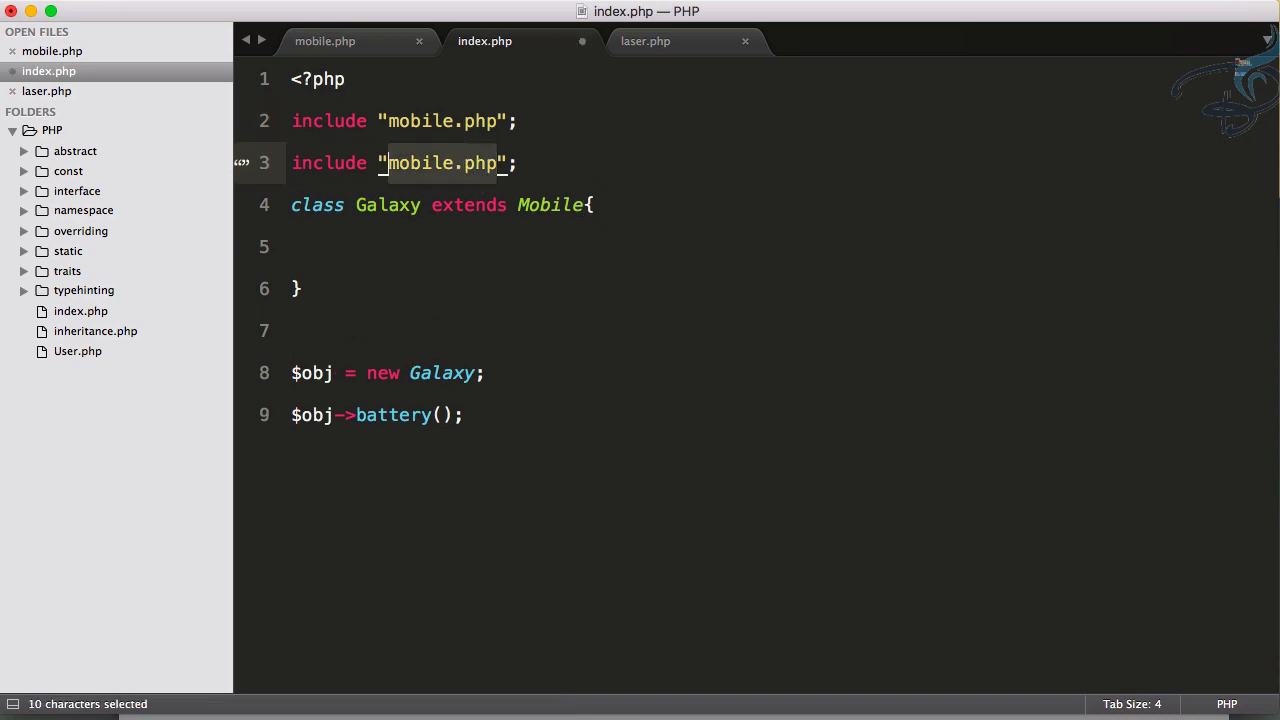
{"action": "key", "text": "BackSpace"}
{"action": "key", "text": "Down"}
{"action": "key", "text": "Return"}
Comment out the Galaxy object creation and battery() call lines
{"action": "key", "text": "super+Return"}
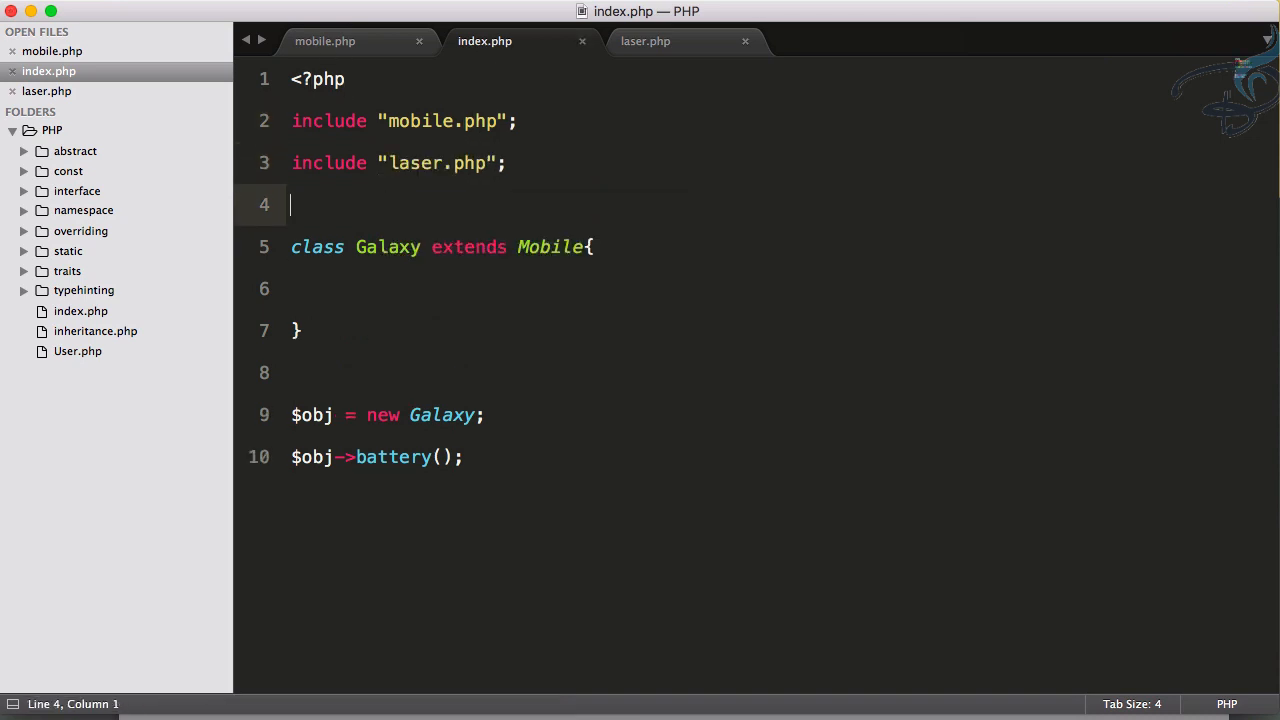
{"action": "key", "text": "Down"}
{"action": "key", "text": "Down"}
{"action": "key", "text": "Down"}
{"action": "key", "text": "Down"}
{"action": "key", "text": "Down"}
{"action": "key", "text": "Down"}
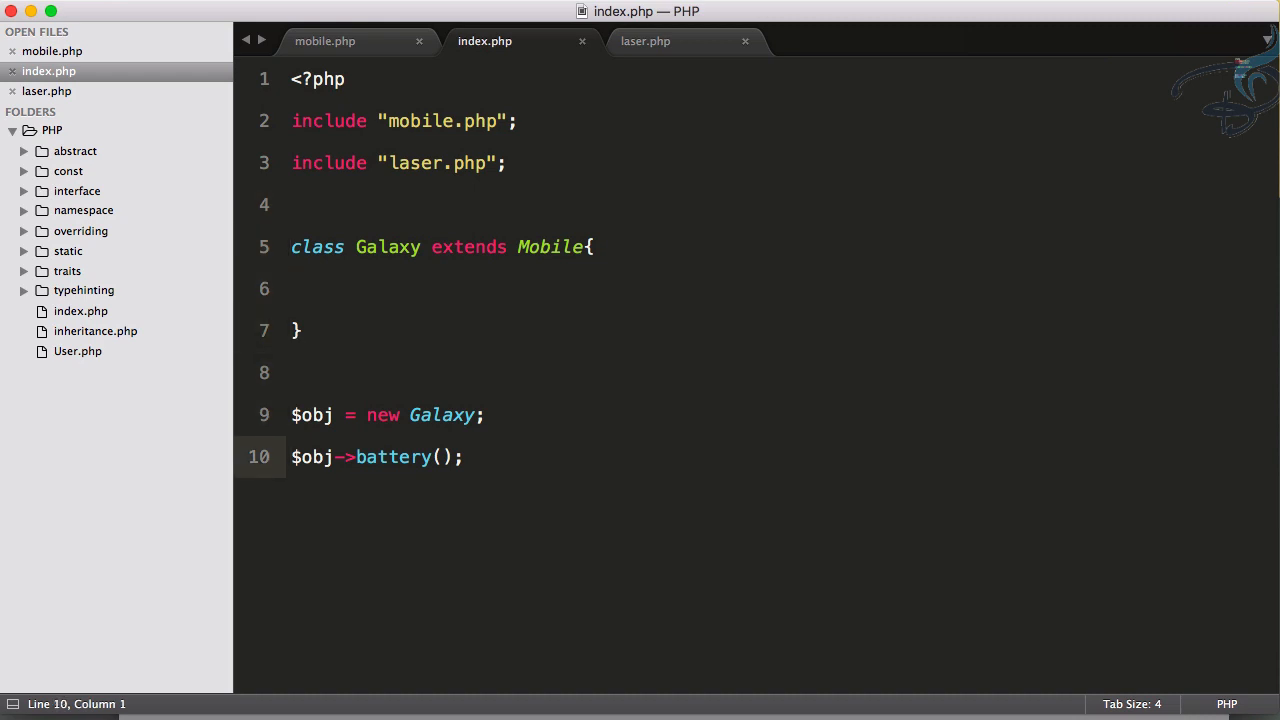
{"action": "key", "text": "shift+Up"}
{"action": "key", "text": "super+slash"}
{"action": "key", "text": "Down"}
{"action": "key", "text": "super+Right"}
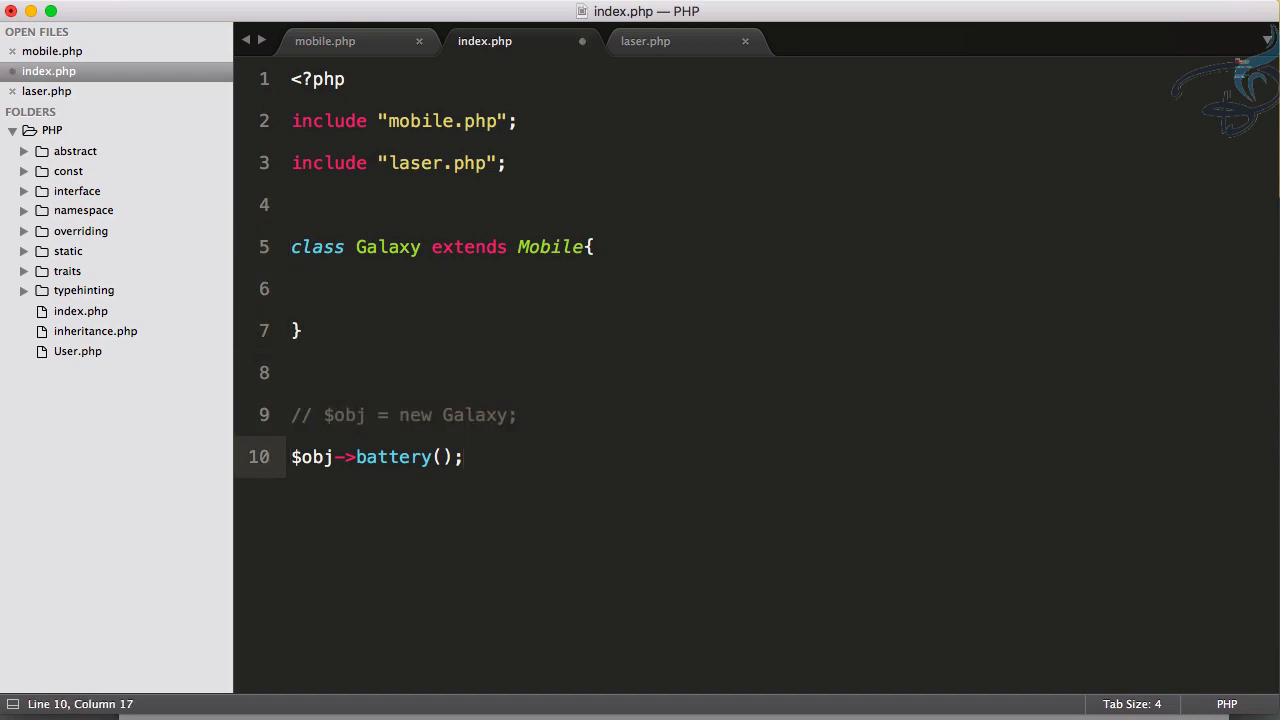
{"action": "key", "text": "super+slash"}
Add '$obj1 = new Laser;' below the comments, save, and switch to Chrome
{"action": "key", "text": "Return"}
{"action": "type", "text": "$"}
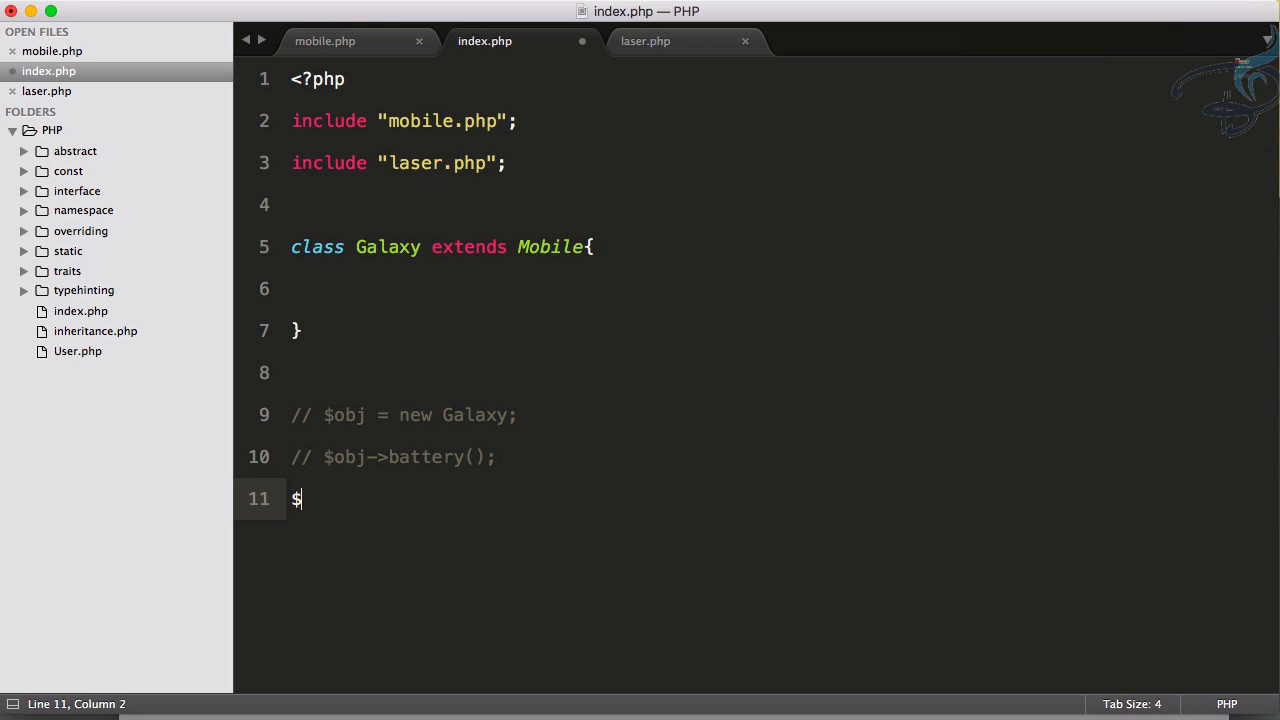
{"action": "type", "text": "obj1"}
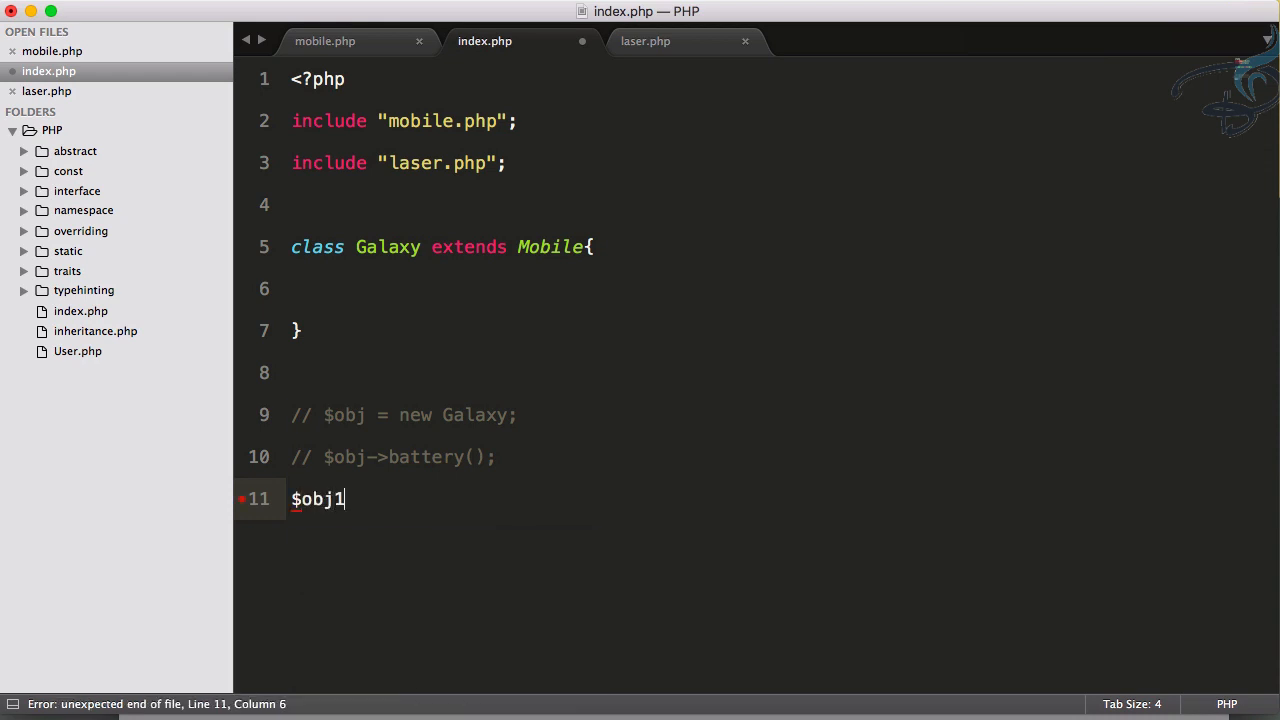
{"action": "type", "text": " = new "}
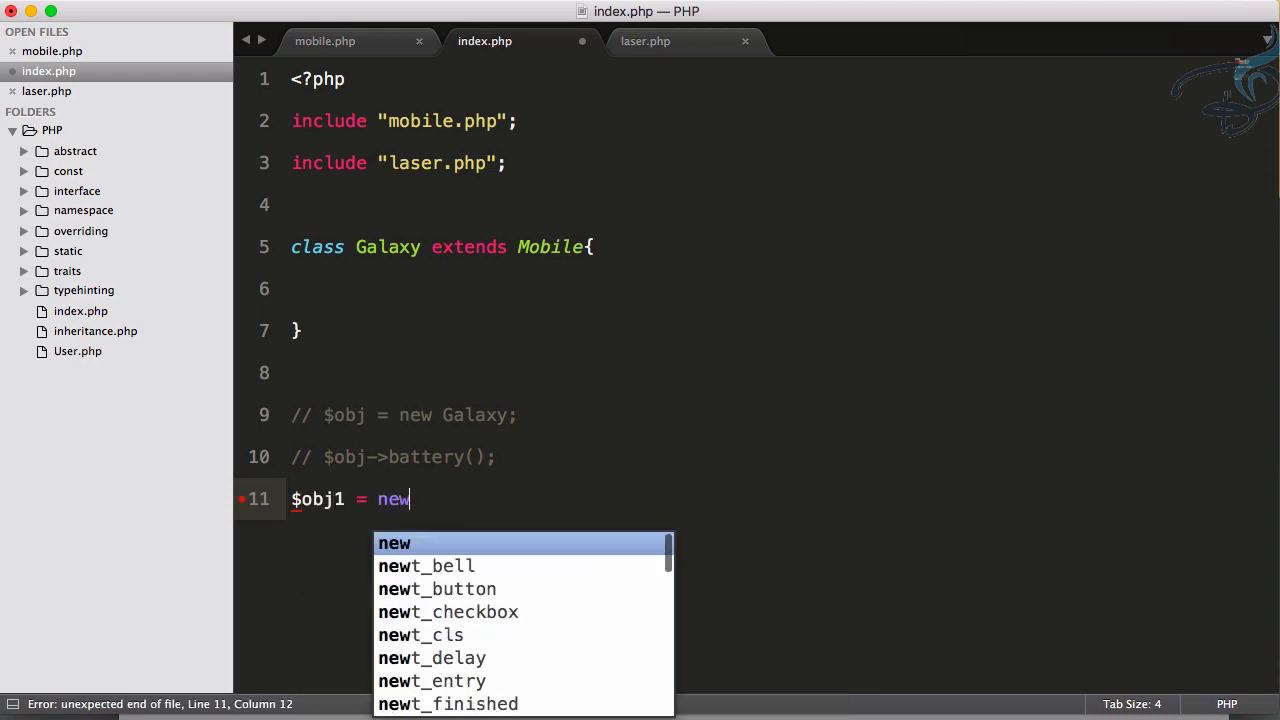
{"action": "type", "text": "Laser"}
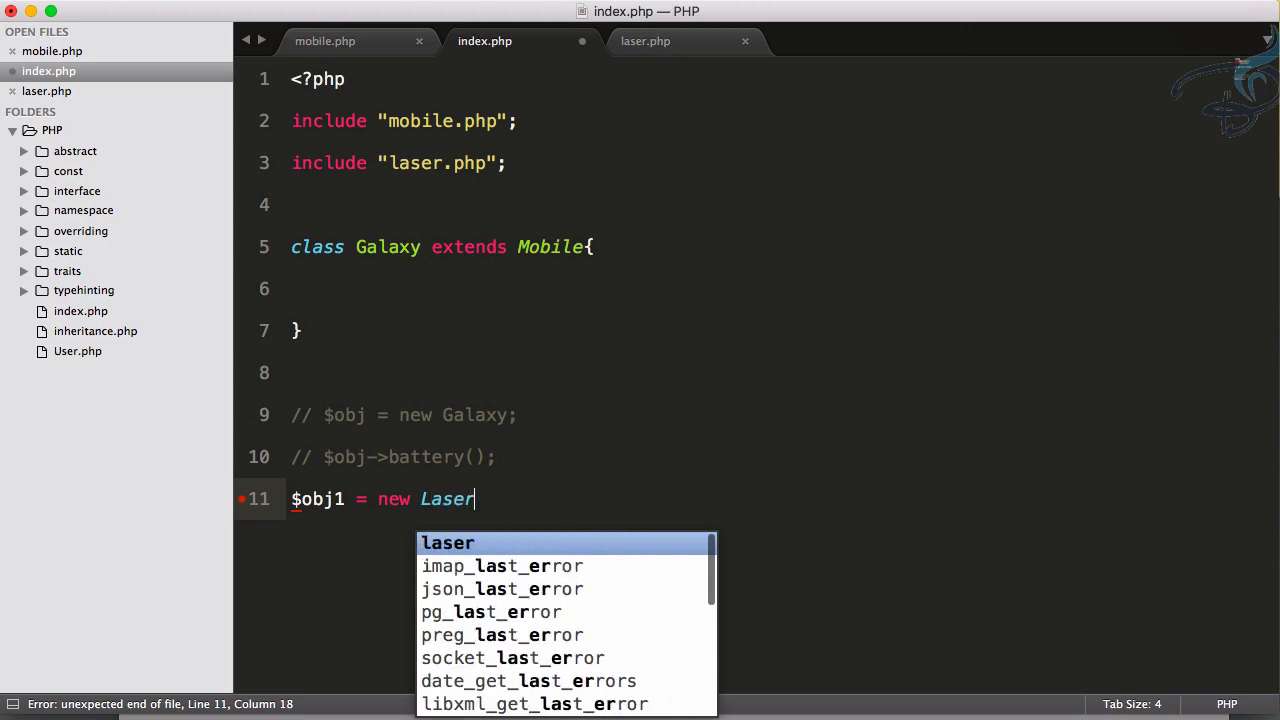
{"action": "type", "text": ";"}
{"action": "key", "text": "super+s"}
{"action": "key", "text": "super+Tab"}
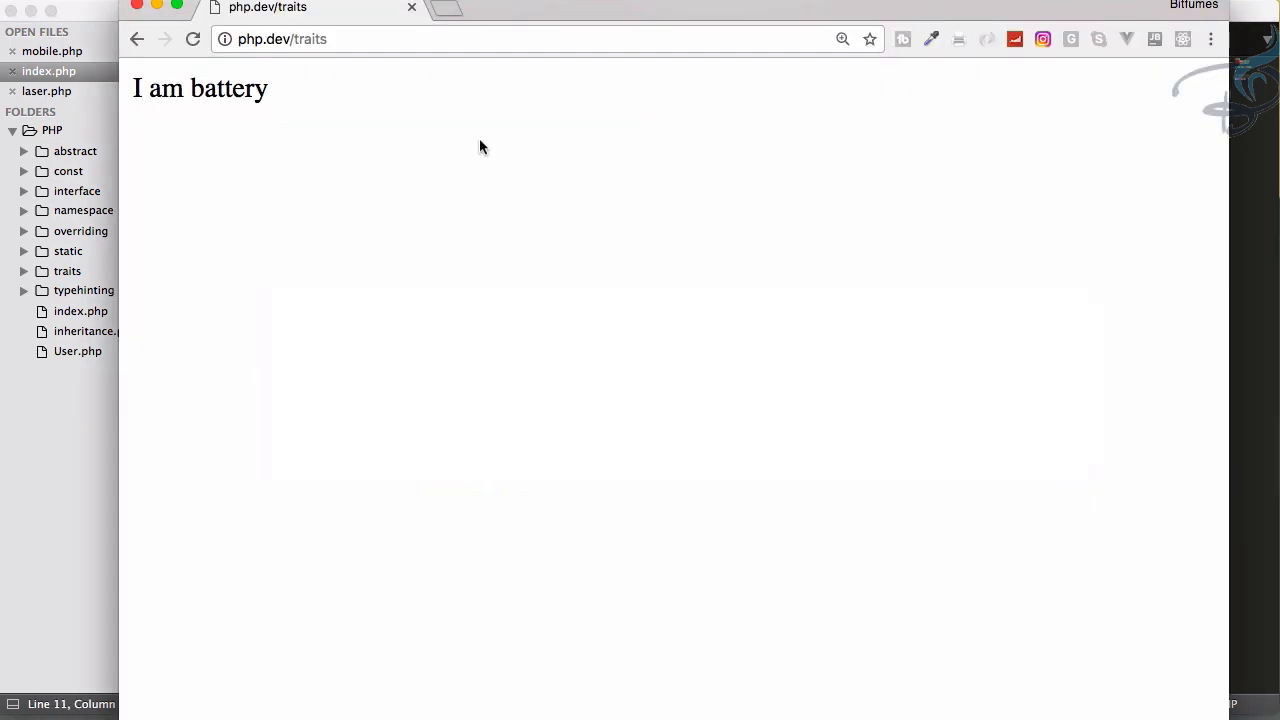
Reload the traits page to get the 'Cannot instantiate trait Laser' fatal error and return to the editor
{"action": "key", "text": "super+r"}
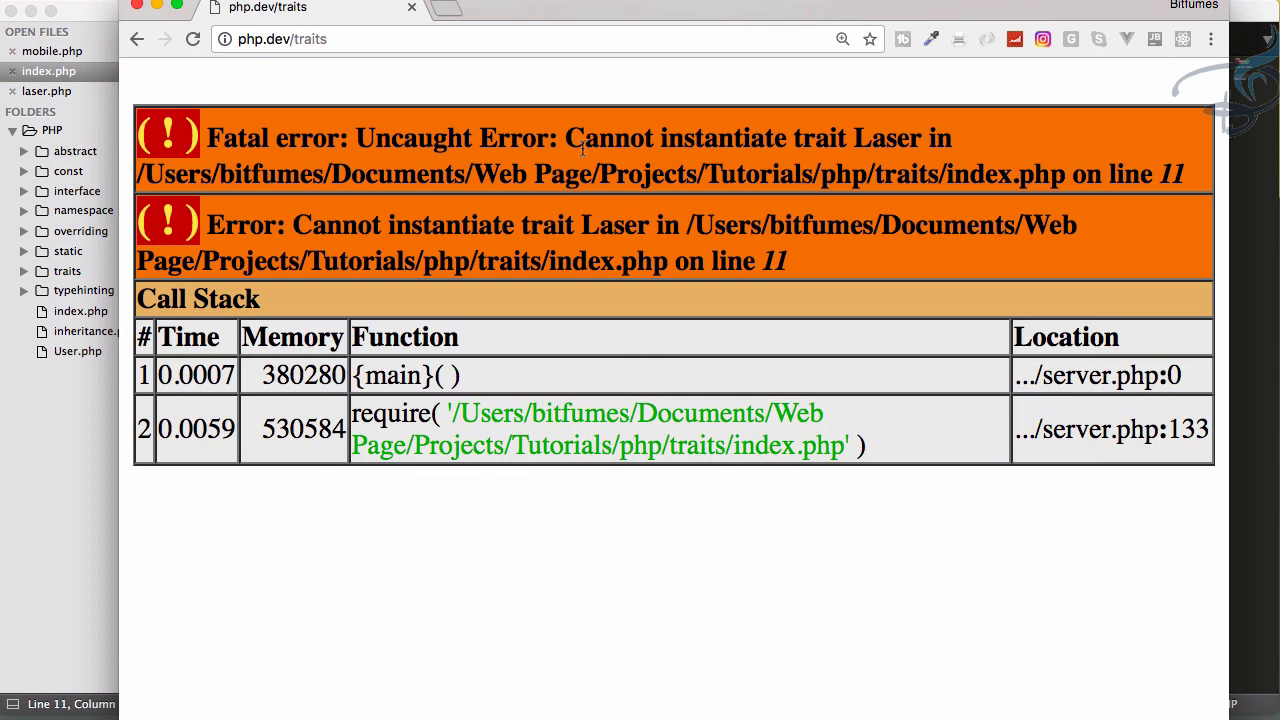
{"action": "key", "text": "super+Tab"}
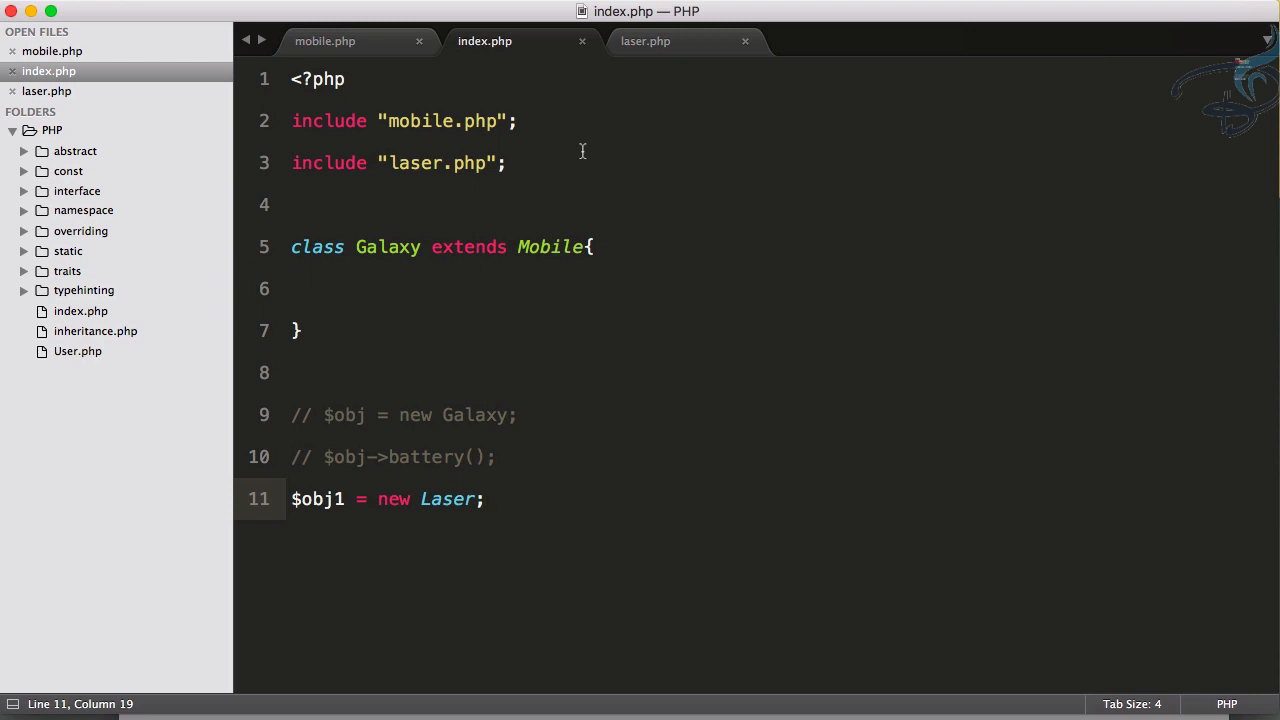
Delete the '$obj1 = new Laser;' line and save index.php
{"action": "key", "text": "shift+Up"}
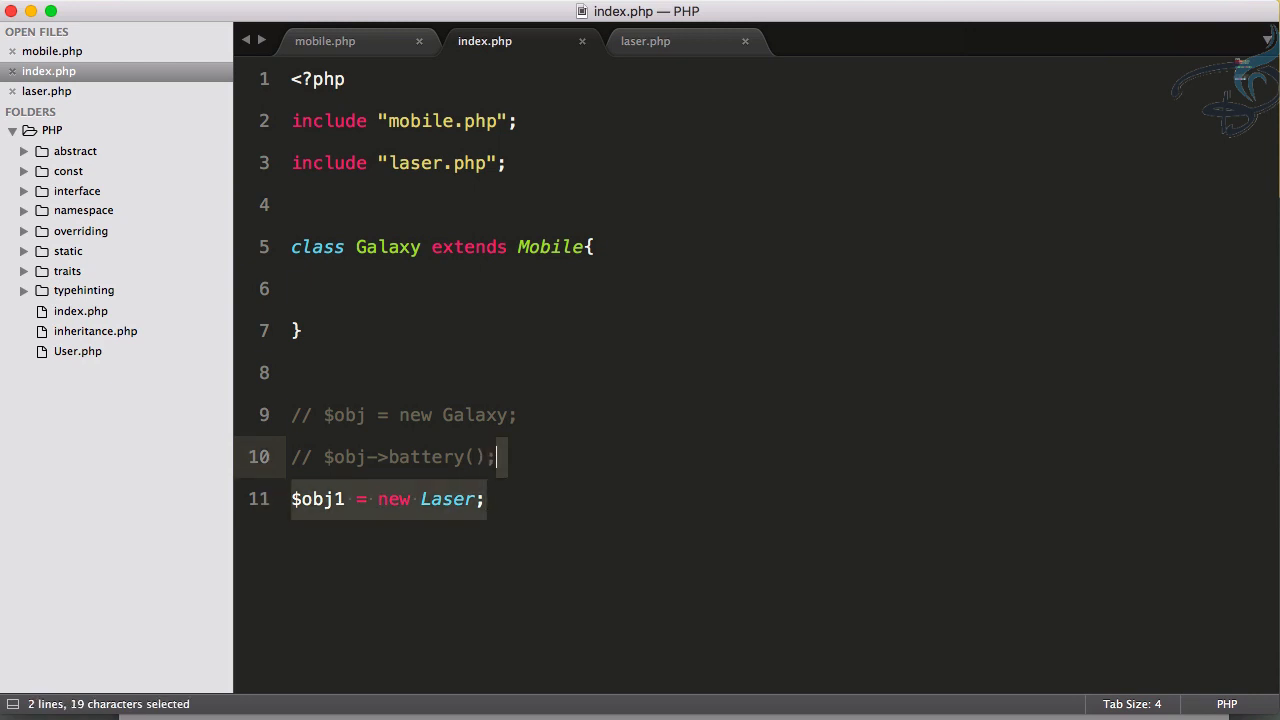
{"action": "key", "text": "BackSpace"}
{"action": "key", "text": "super+s"}
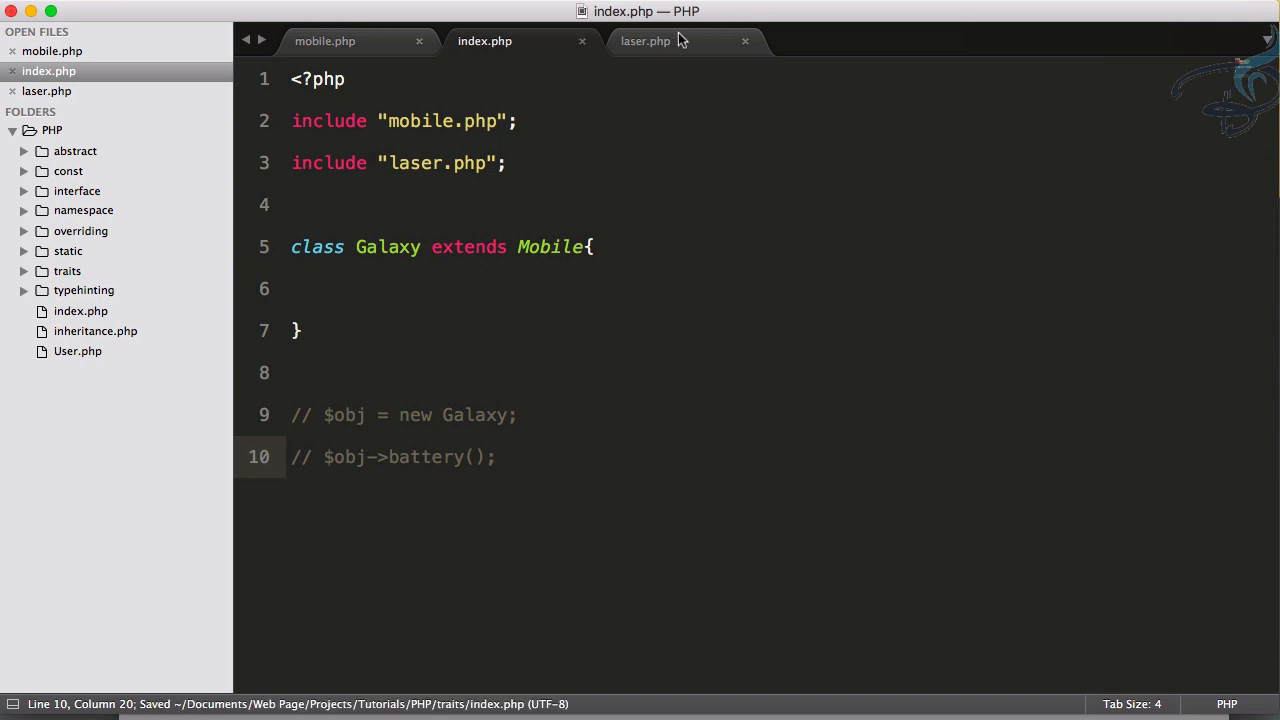
{"action": "left_click", "coordinate": [676, 41]}
{"action": "left_click", "coordinate": [508, 44]}
Add 'use Laser;' inside the Galaxy class body and save
{"action": "left_click", "coordinate": [485, 300]}
{"action": "key", "text": "Tab"}
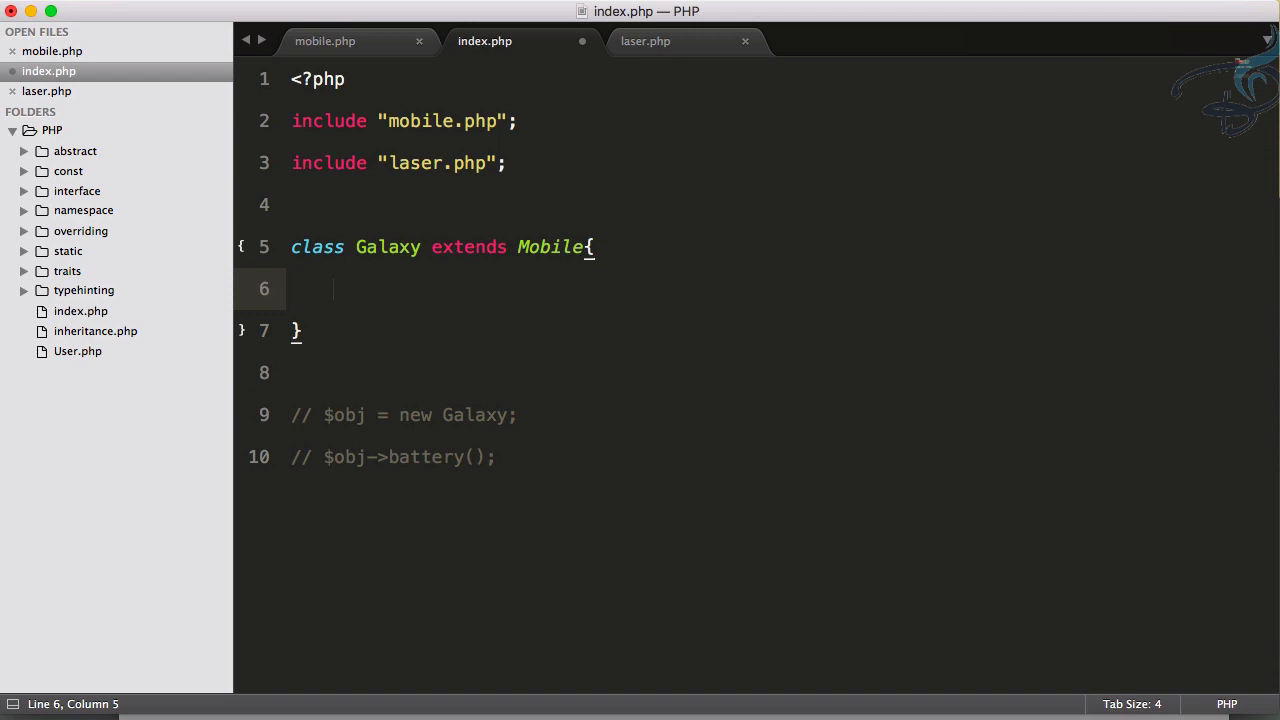
{"action": "type", "text": "u"}
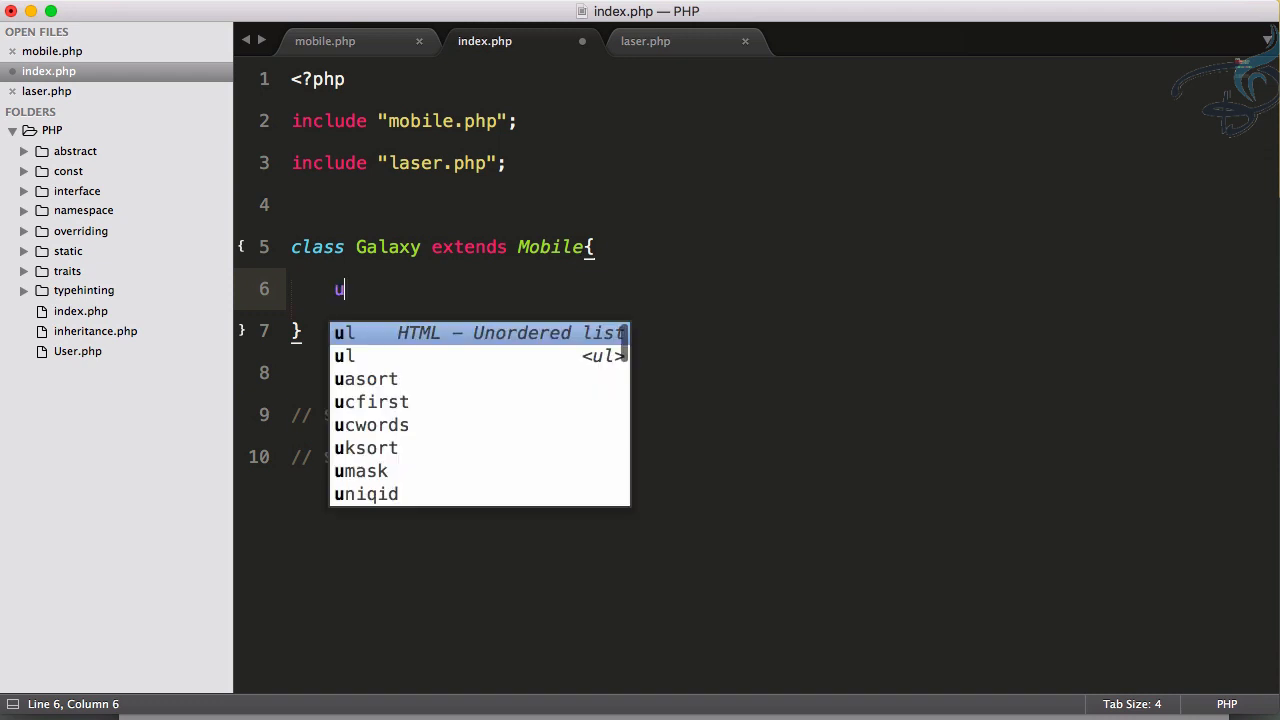
{"action": "type", "text": "se "}
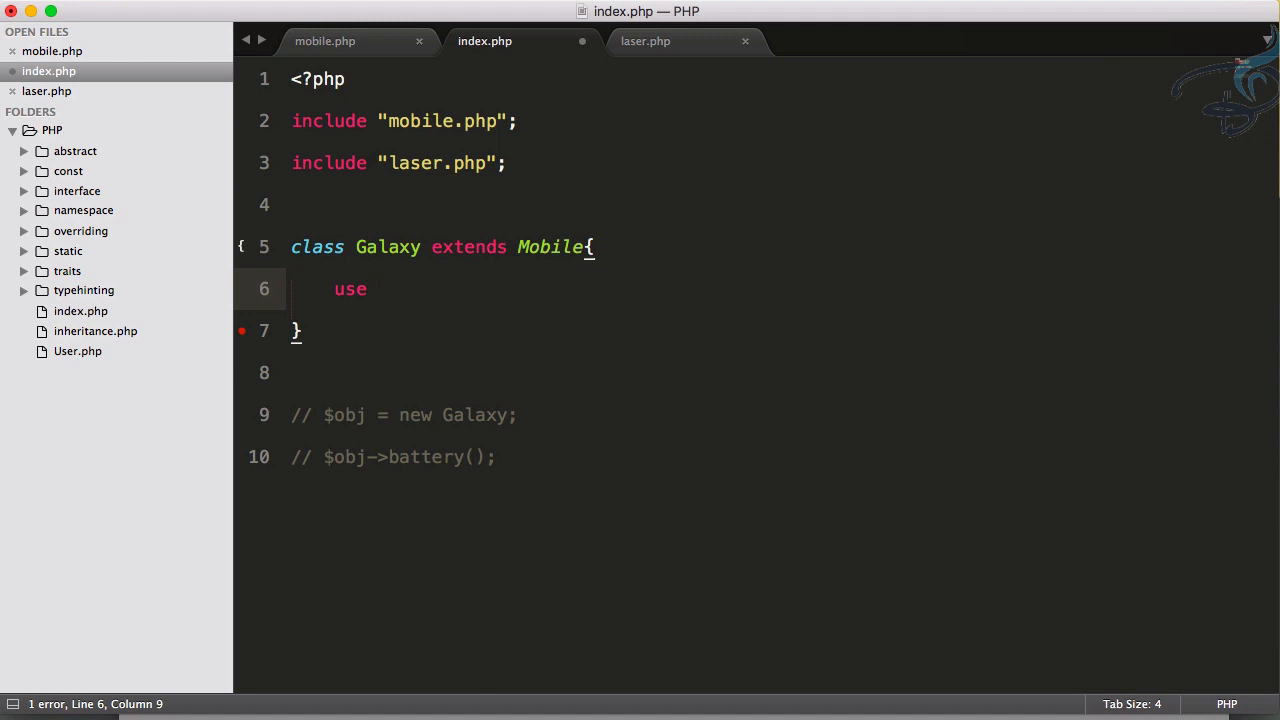
{"action": "type", "text": "Laser"}
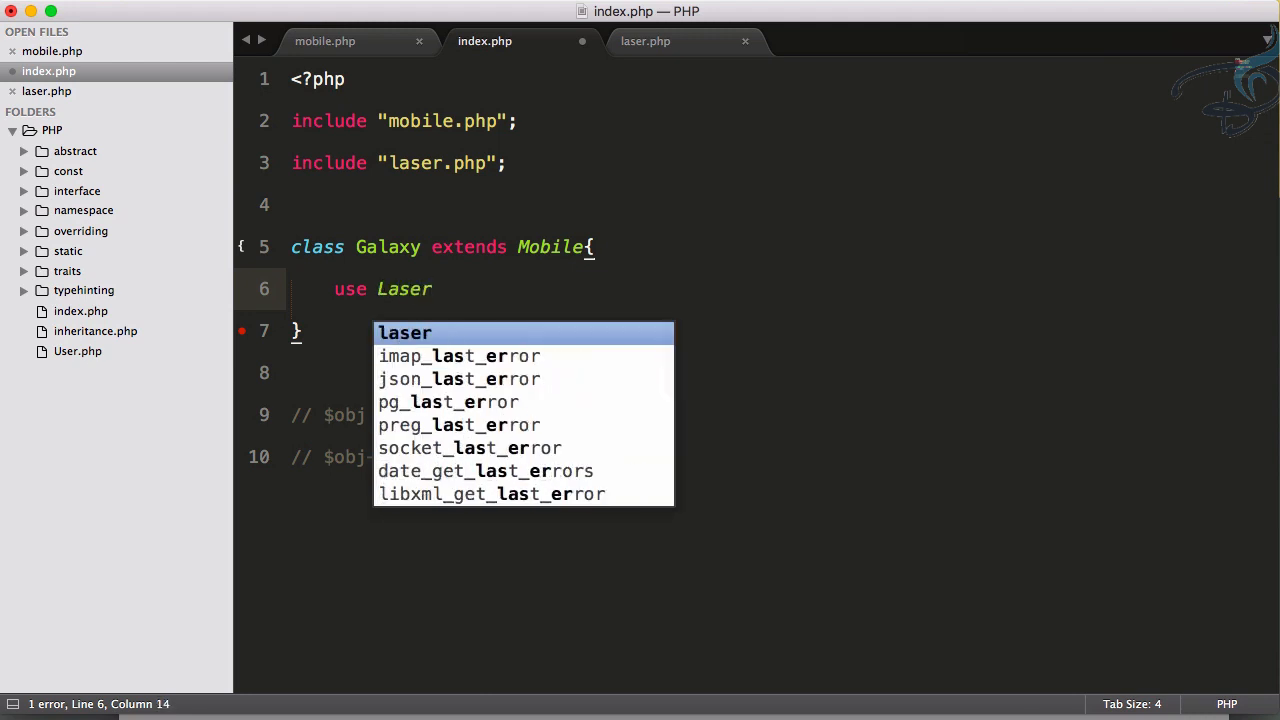
{"action": "type", "text": ";"}
{"action": "key", "text": "super+s"}
Uncomment the Galaxy test lines, call power() instead of battery(), save, and reload to print '10 mW'
{"action": "key", "text": "Down"}
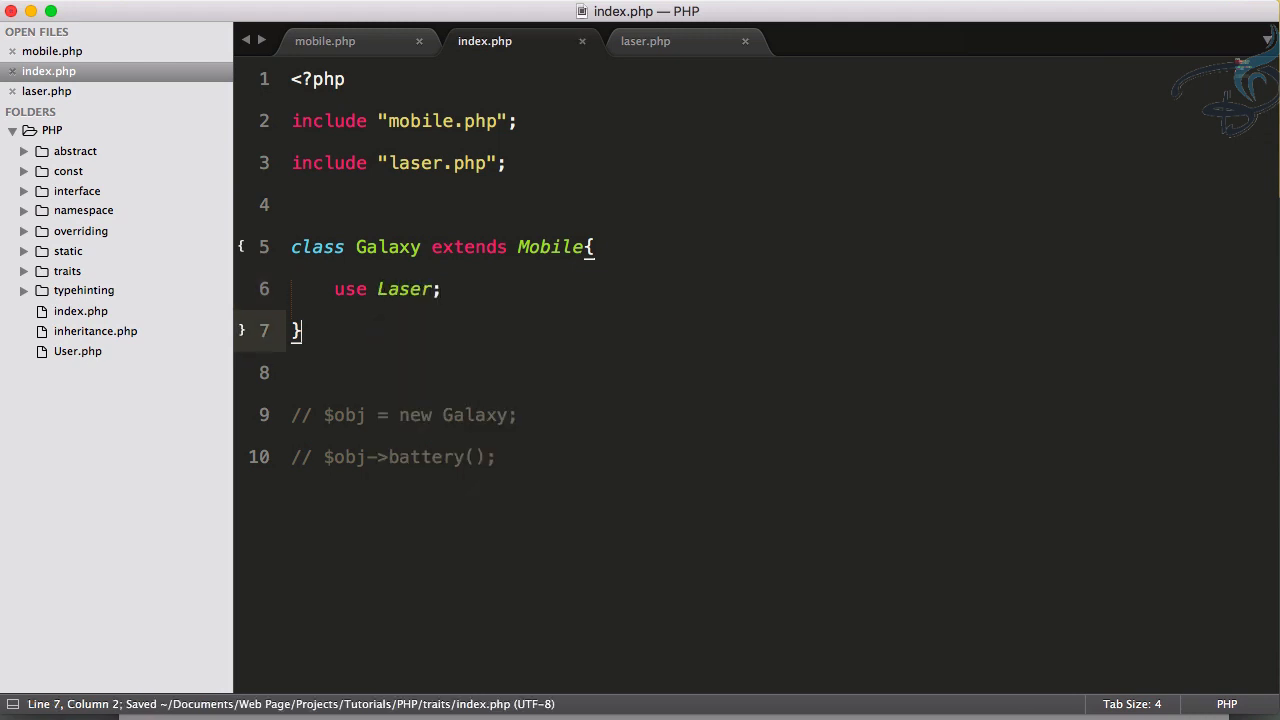
{"action": "key", "text": "Down"}
{"action": "key", "text": "Down"}
{"action": "key", "text": "super+slash"}
{"action": "key", "text": "Down"}
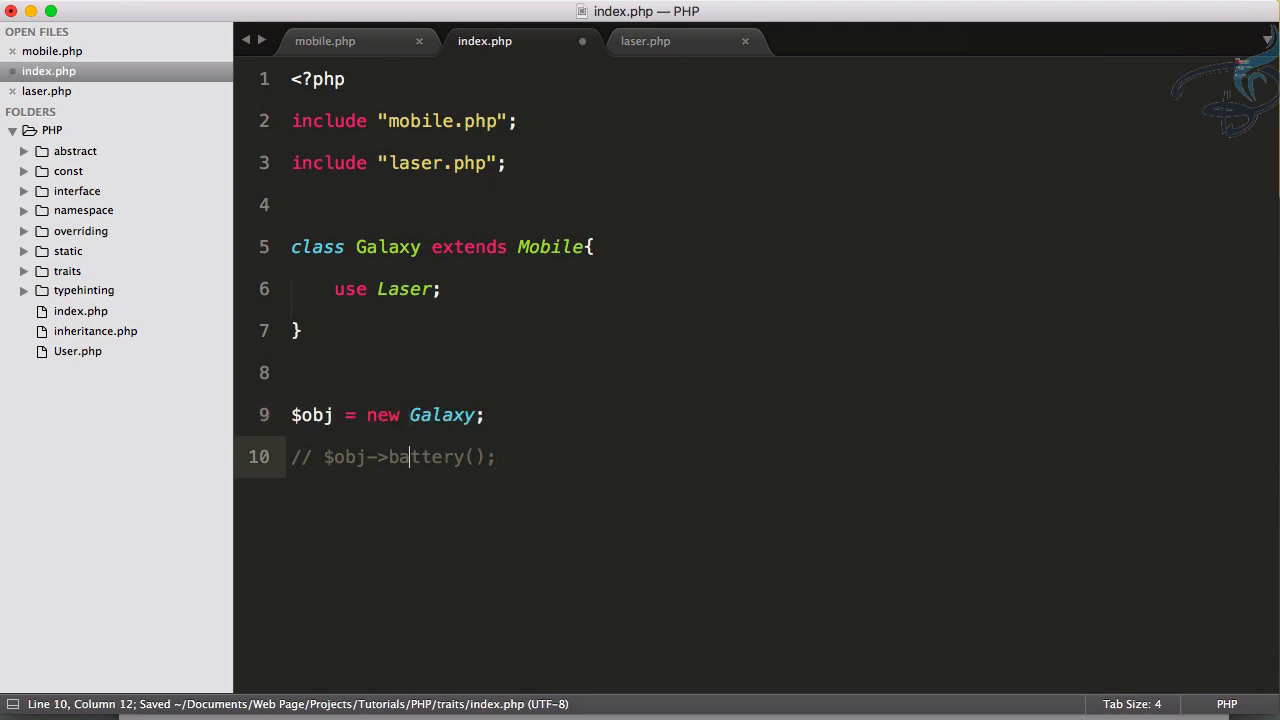
{"action": "key", "text": "super+slash"}
{"action": "double_click", "coordinate": [418, 457]}
{"action": "type", "text": "p"}
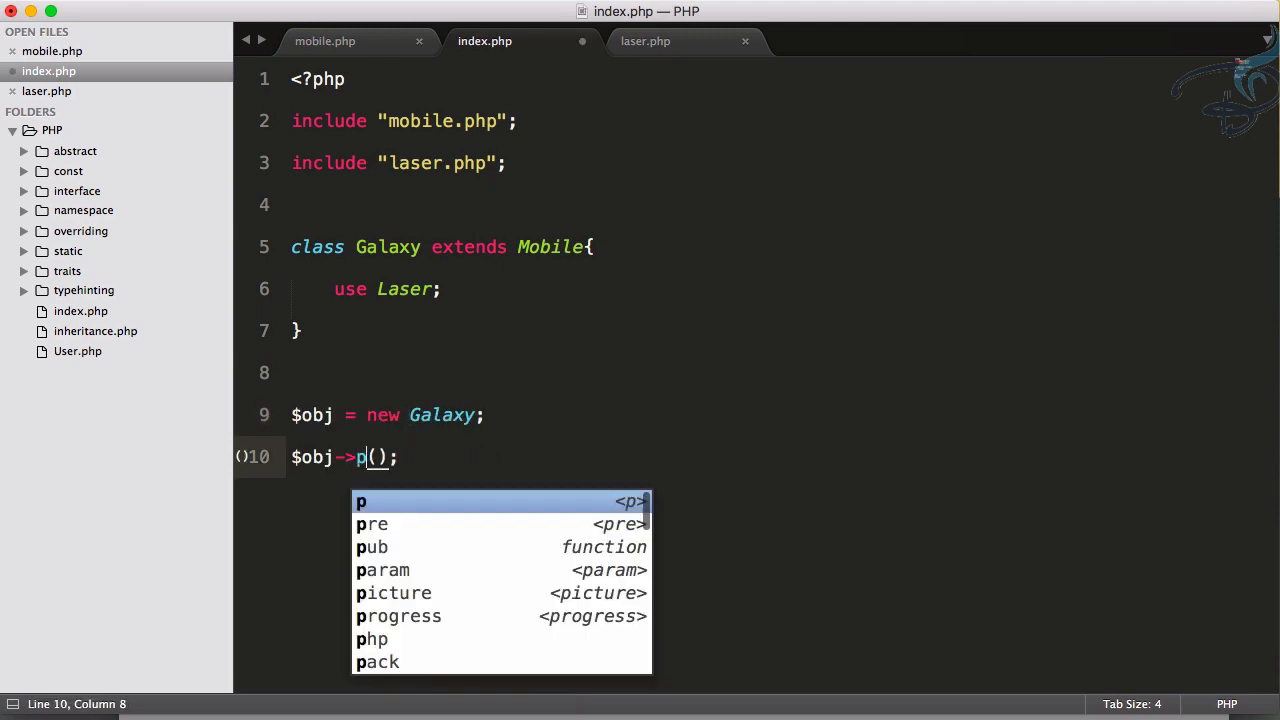
{"action": "type", "text": "ower"}
{"action": "key", "text": "super+s"}
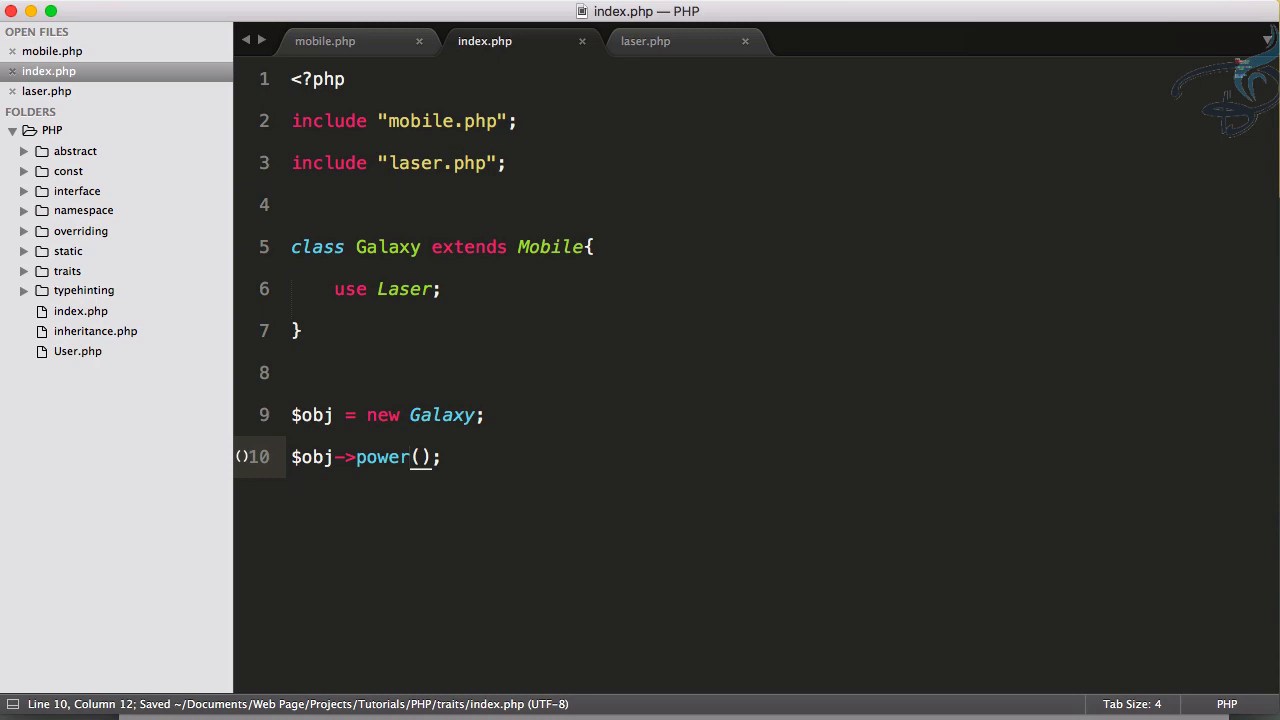
{"action": "key", "text": "super+Tab"}
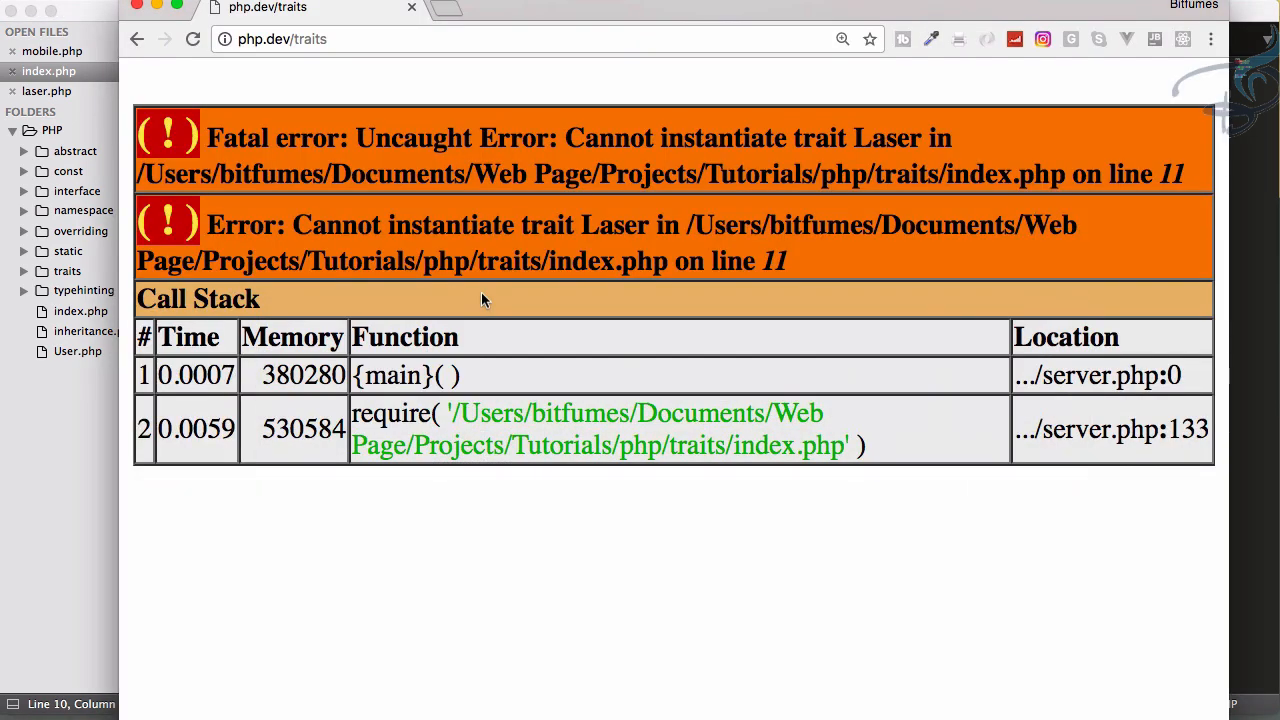
{"action": "key", "text": "super+r"}
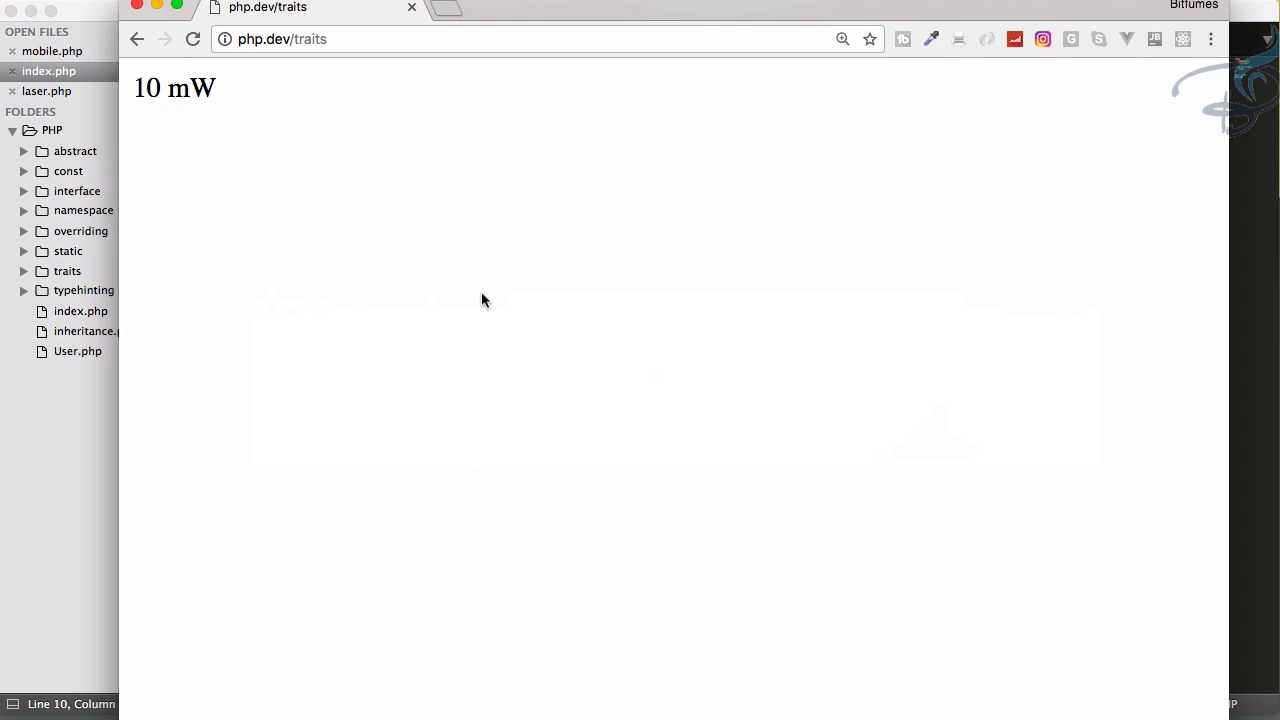
Return to the editor and review the Laser trait in laser.php before going back to index.php
{"action": "key", "text": "super+Tab"}
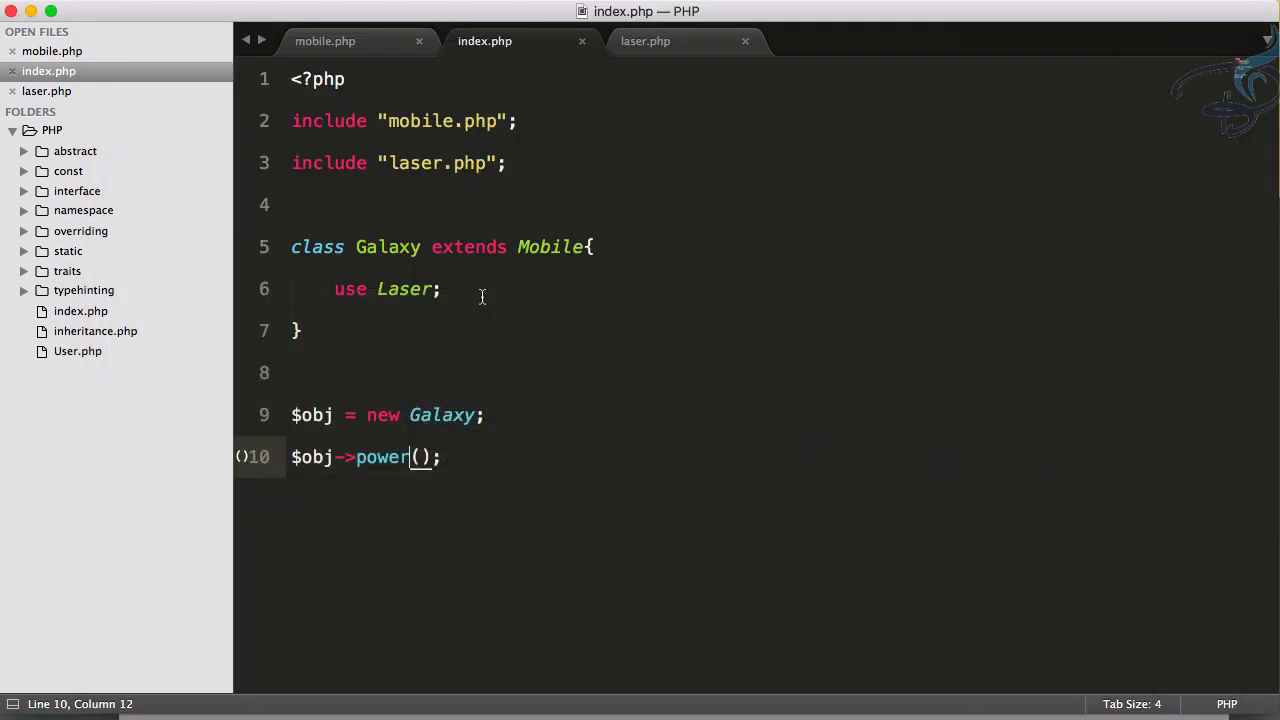
{"action": "left_click", "coordinate": [489, 291]}
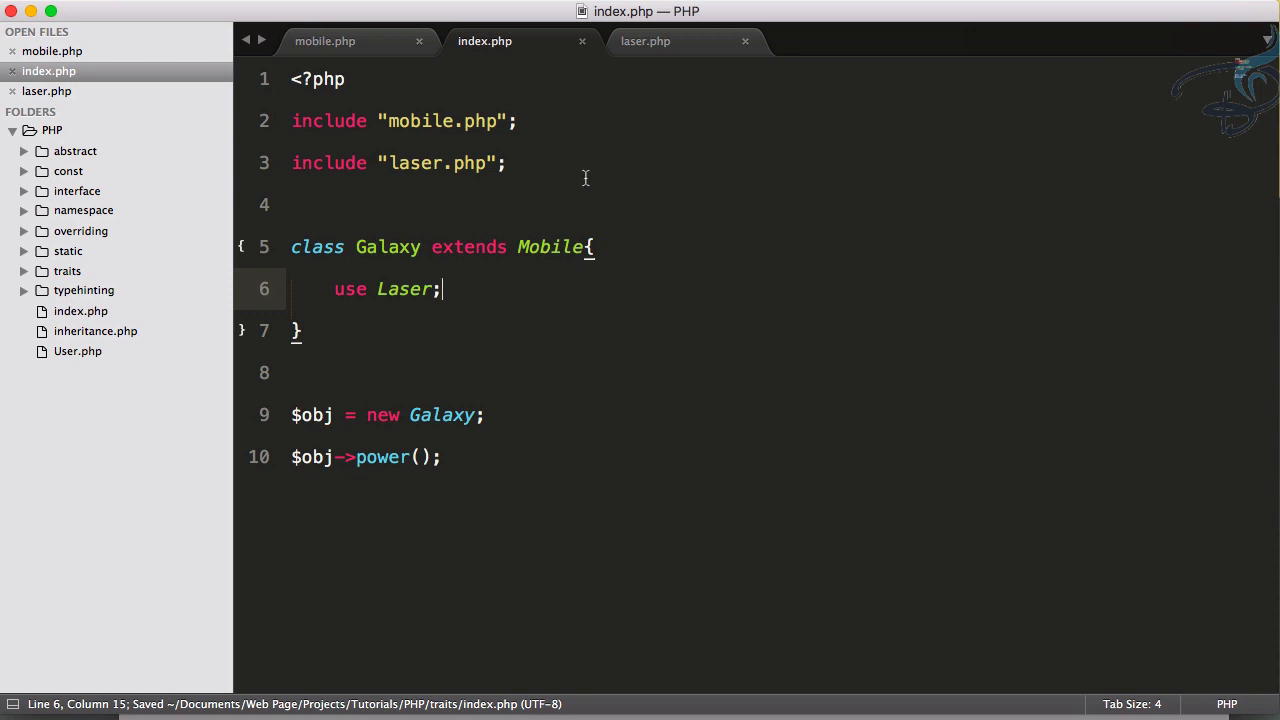
{"action": "left_click", "coordinate": [676, 52]}
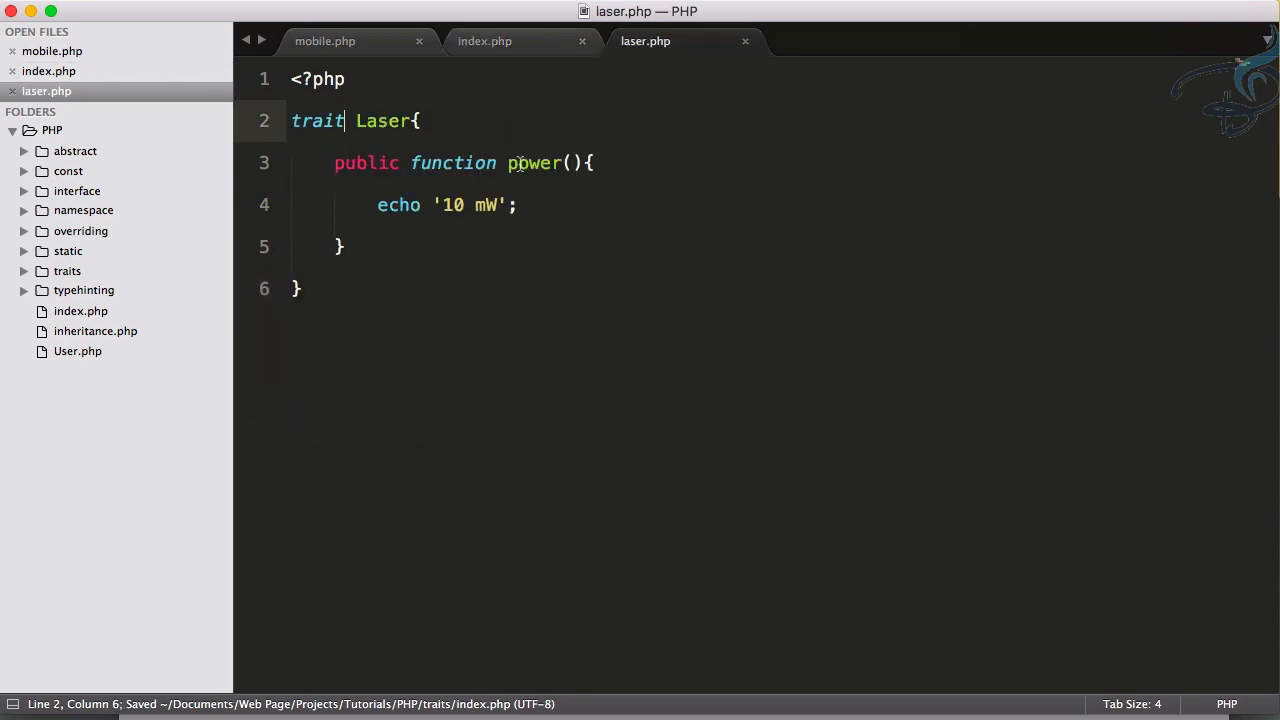
{"action": "left_click", "coordinate": [505, 45]}
Add a battery() call after power() on the Galaxy object, save, and reload to print '10 mWI am battery'
{"action": "left_click", "coordinate": [469, 499]}
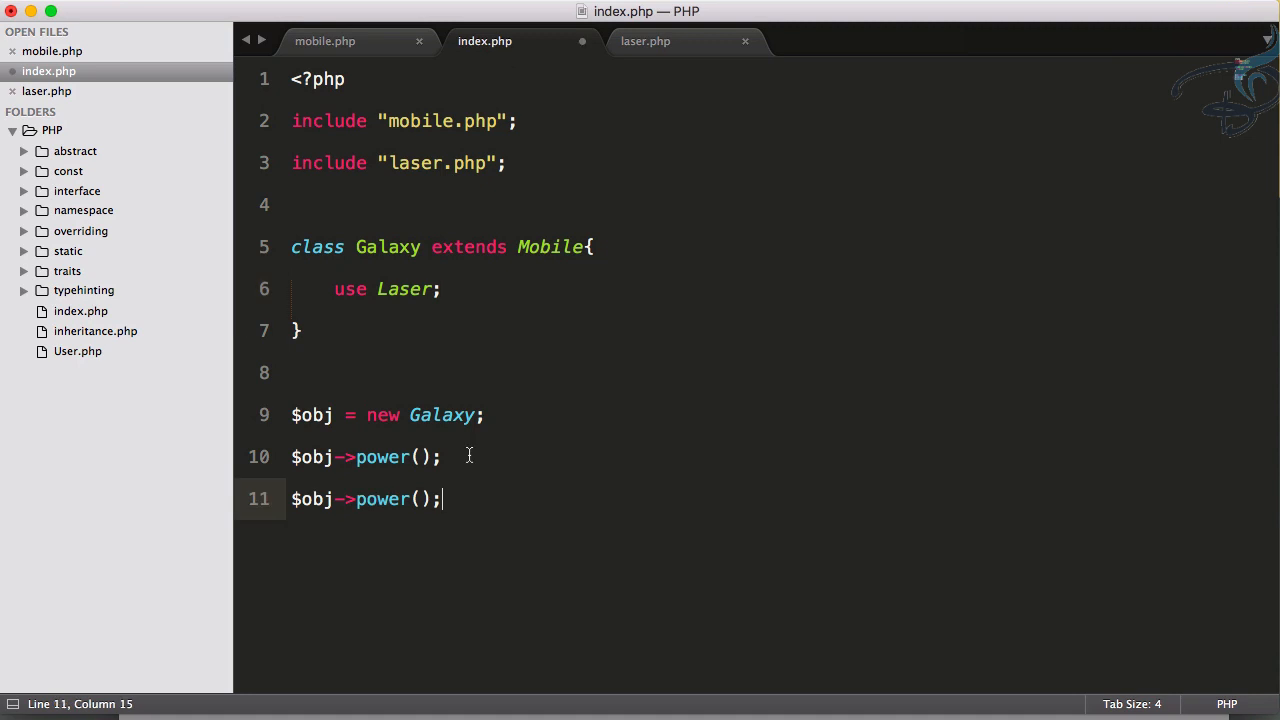
{"action": "double_click", "coordinate": [383, 499]}
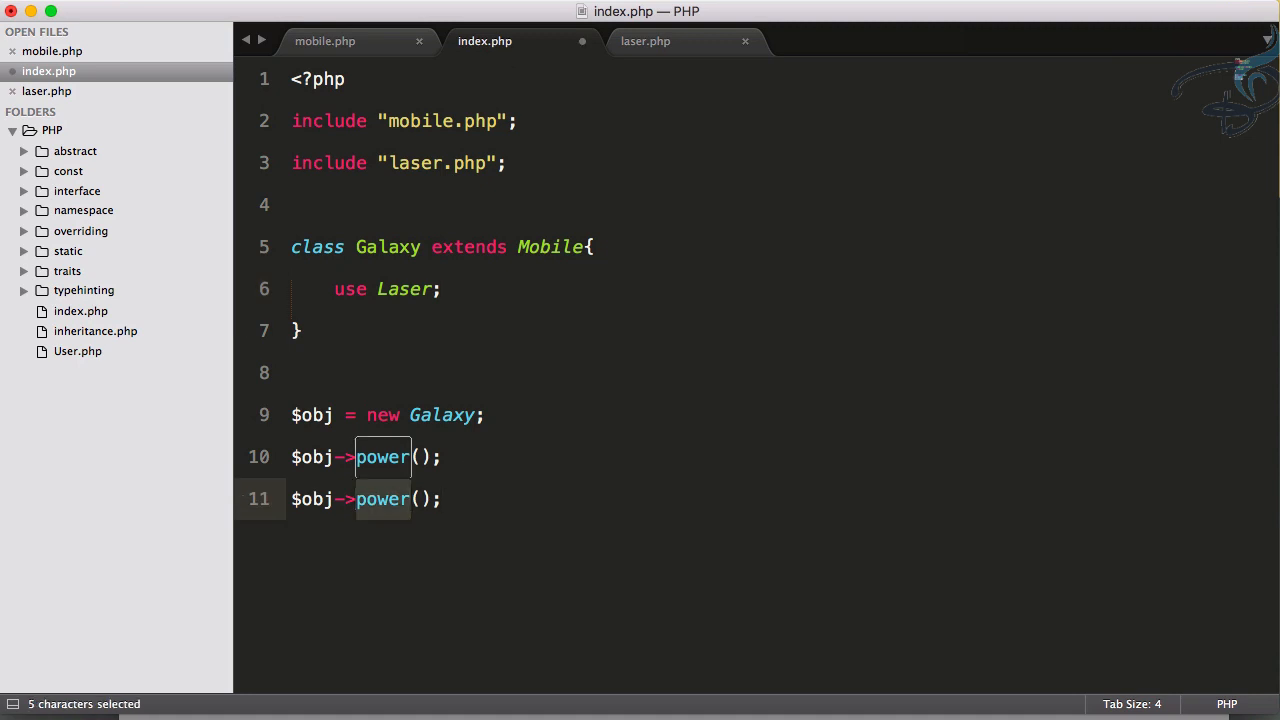
{"action": "type", "text": "battery"}
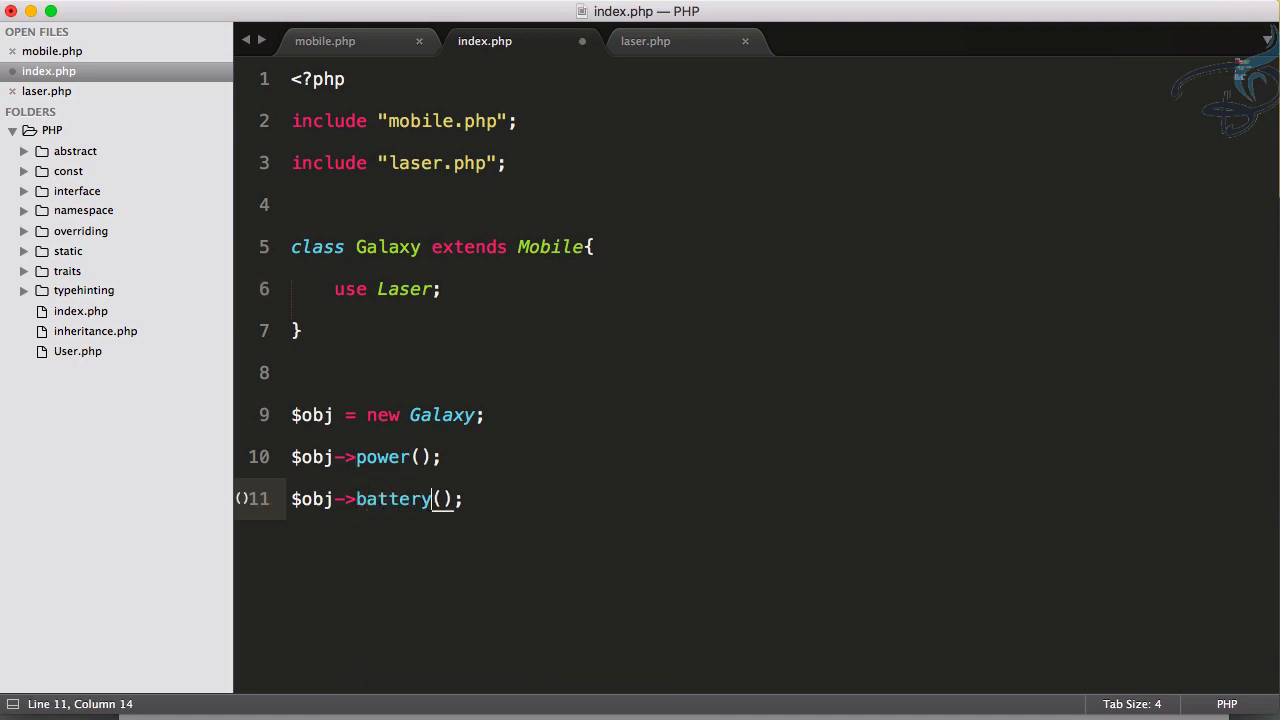
{"action": "key", "text": "super+s"}
{"action": "key", "text": "super+r"}
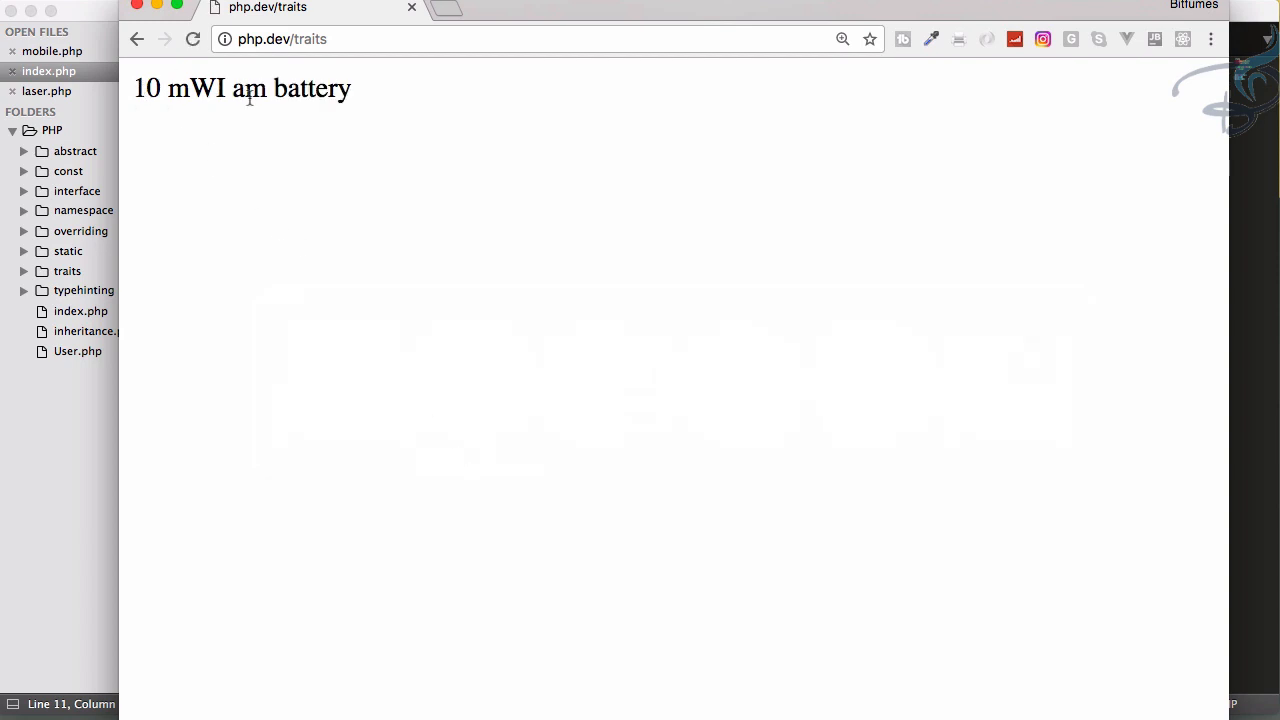
{"action": "key", "text": "super+Tab"}
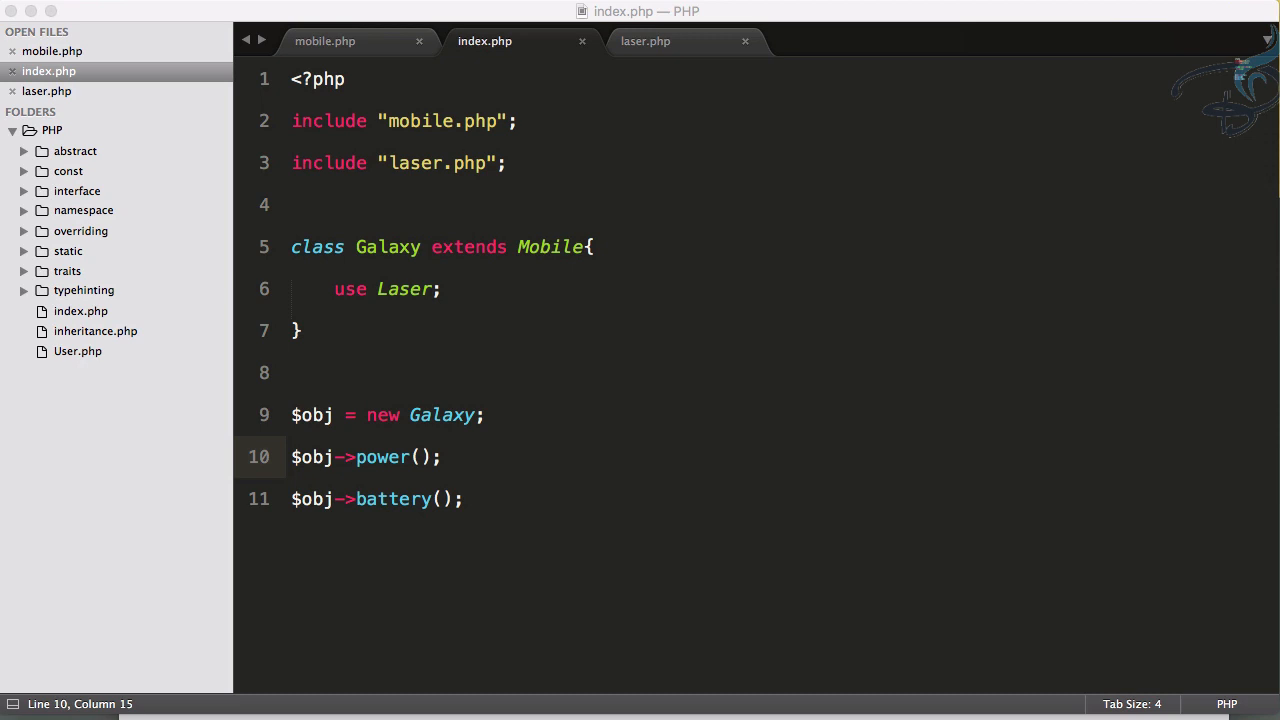
Create a new file named projector.php inside the traits folder
{"action": "left_click", "coordinate": [67, 271]}
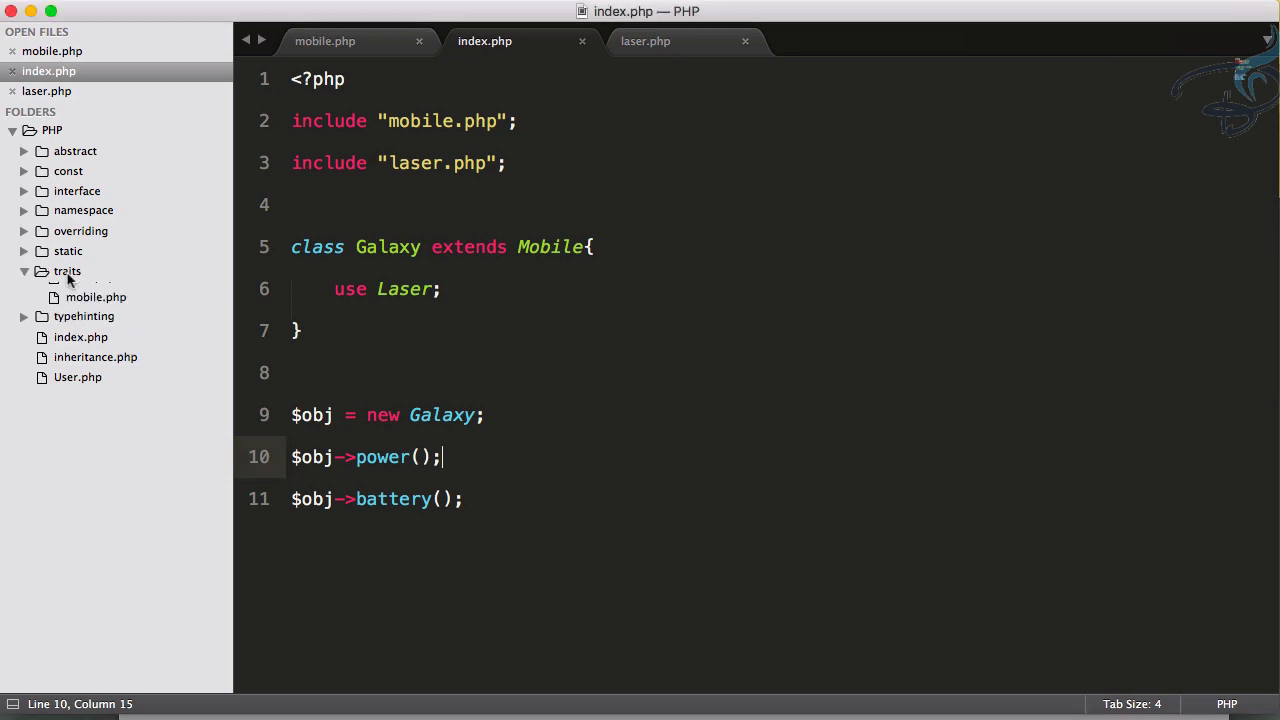
{"action": "right_click", "coordinate": [67, 271]}
{"action": "left_click", "coordinate": [110, 282]}
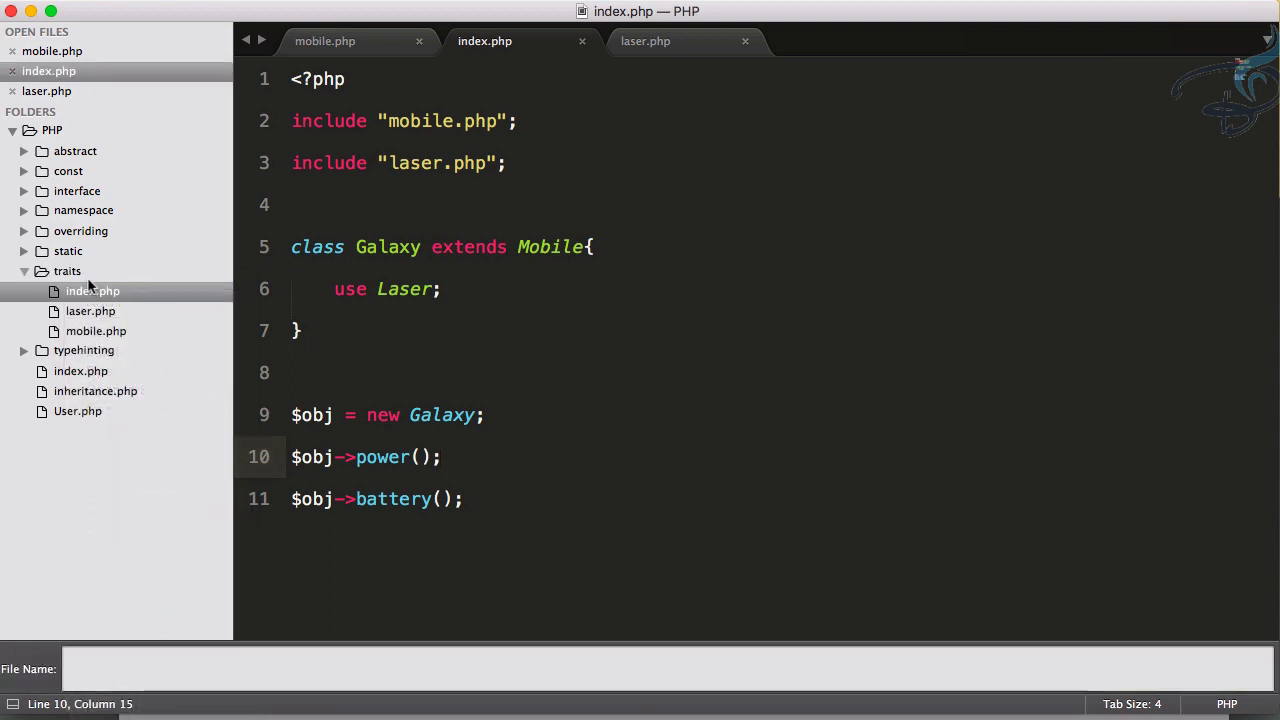
{"action": "type", "text": "projector"}
{"action": "type", "text": ".php"}
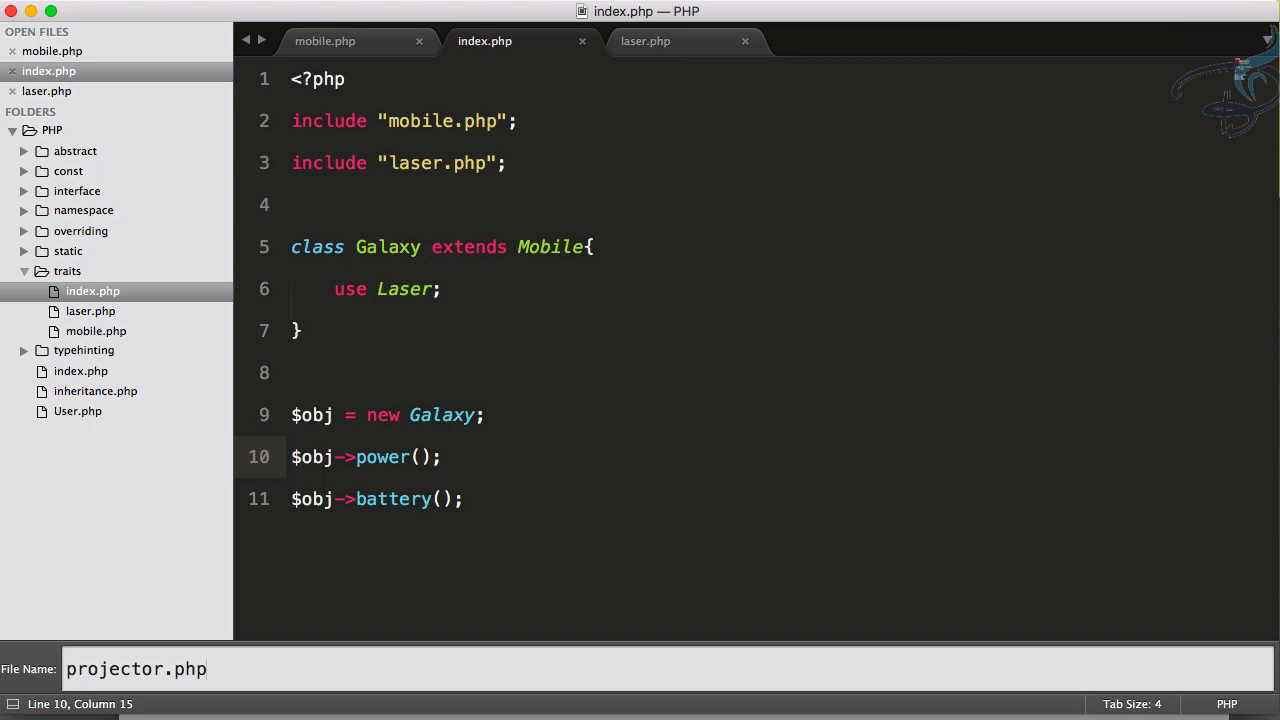
{"action": "key", "text": "Return"}
{"action": "type", "text": "<?p"}
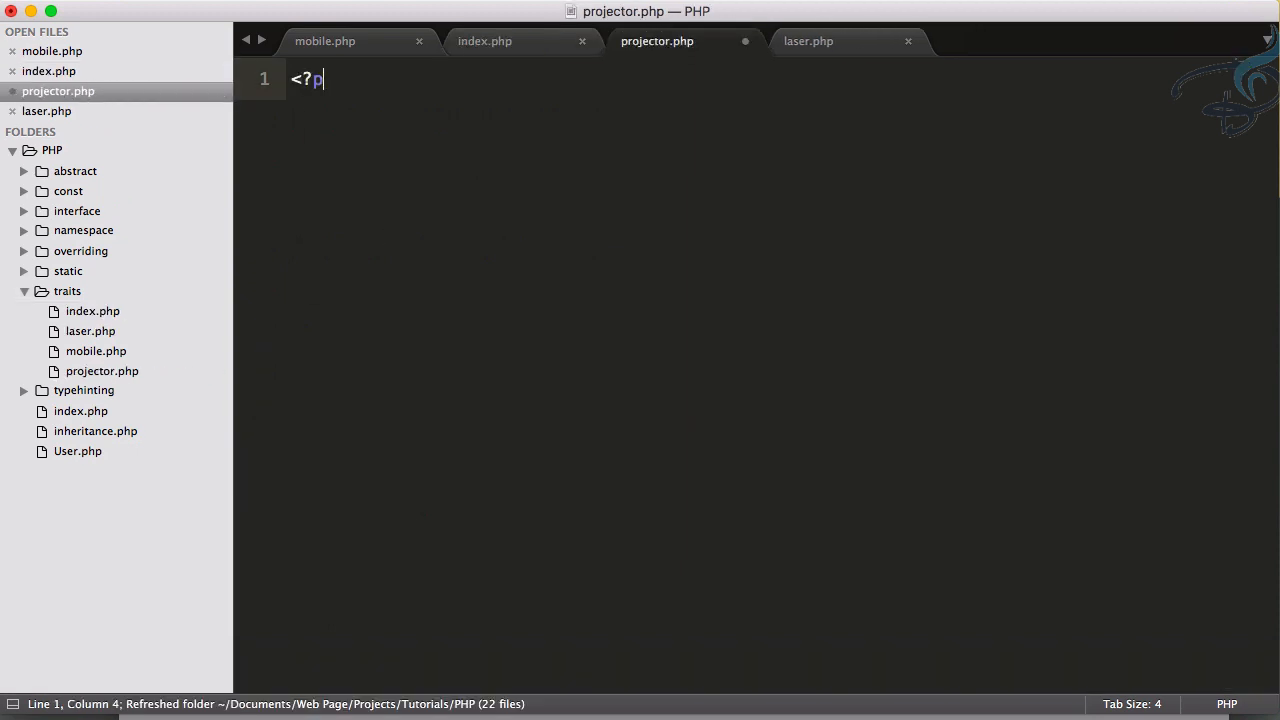
{"action": "type", "text": "hp"}
Write class Projector with a public range() function echoing '2 m' and save
{"action": "key", "text": "Return"}
{"action": "key", "text": "Return"}
{"action": "type", "text": "cla"}
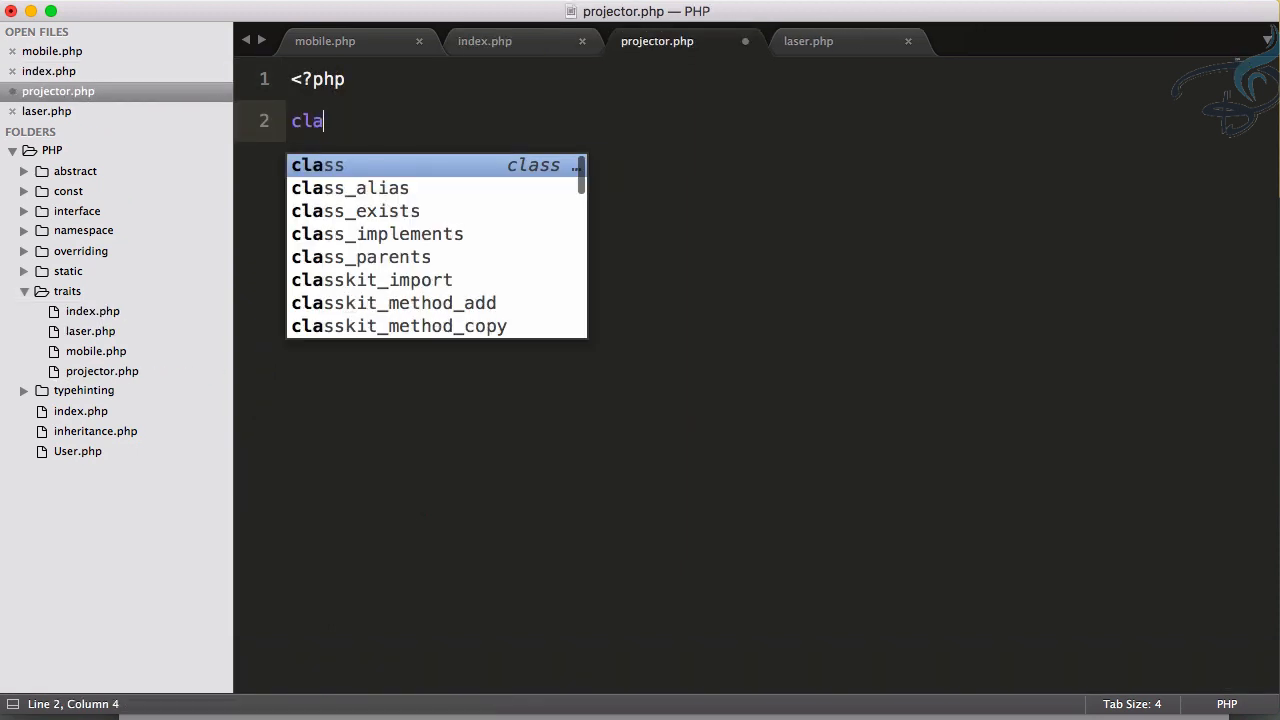
{"action": "type", "text": "ss Projec"}
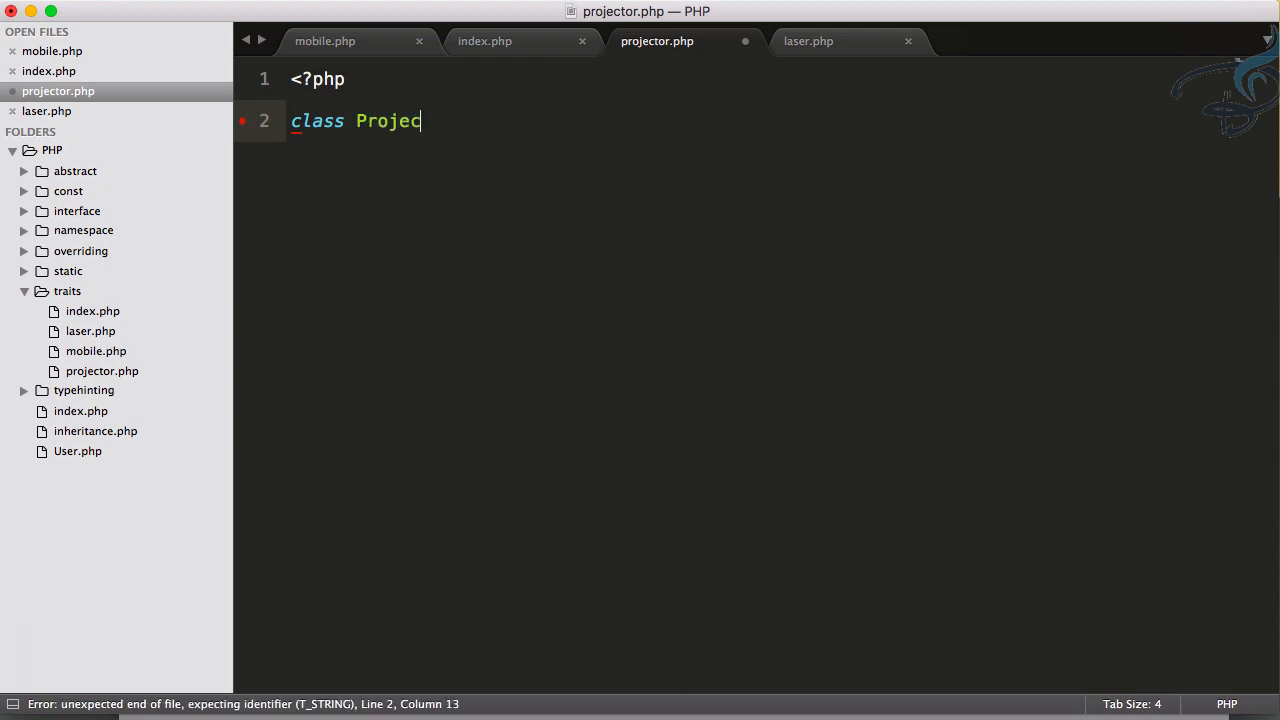
{"action": "type", "text": "tor{"}
{"action": "key", "text": "Return"}
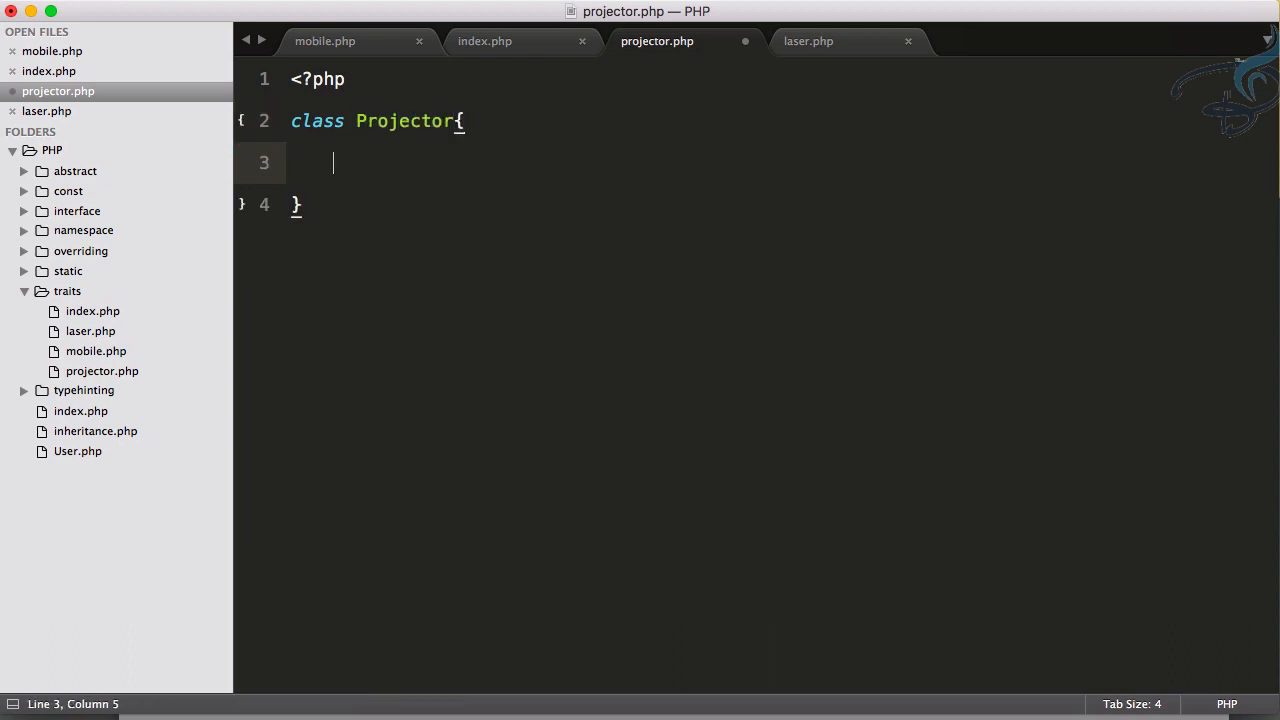
{"action": "type", "text": "public f"}
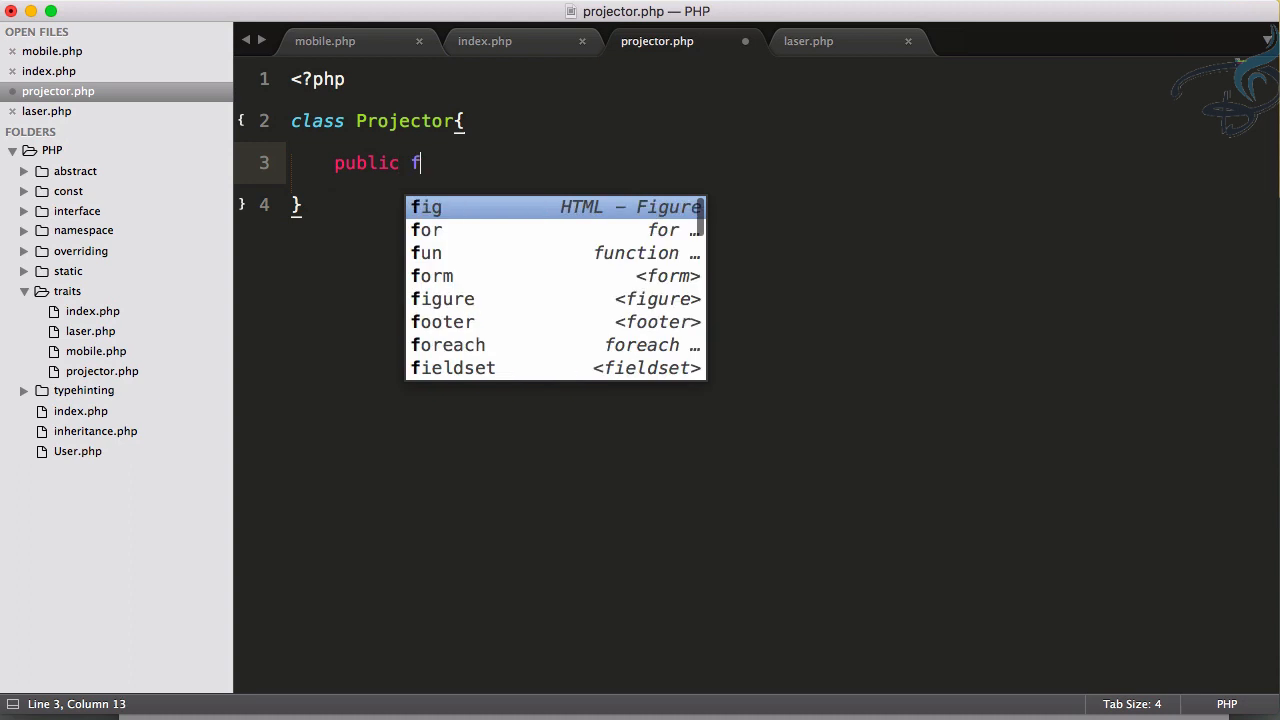
{"action": "type", "text": "unction range"}
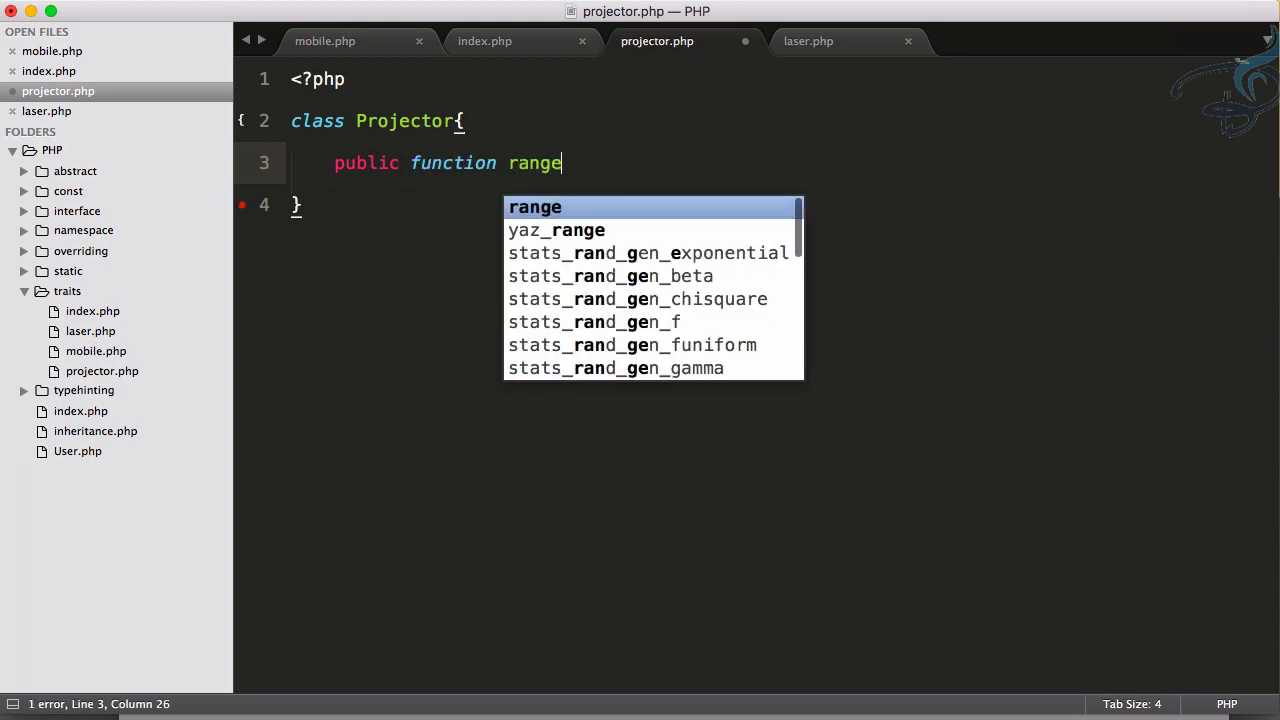
{"action": "type", "text": "(){"}
{"action": "key", "text": "Return"}
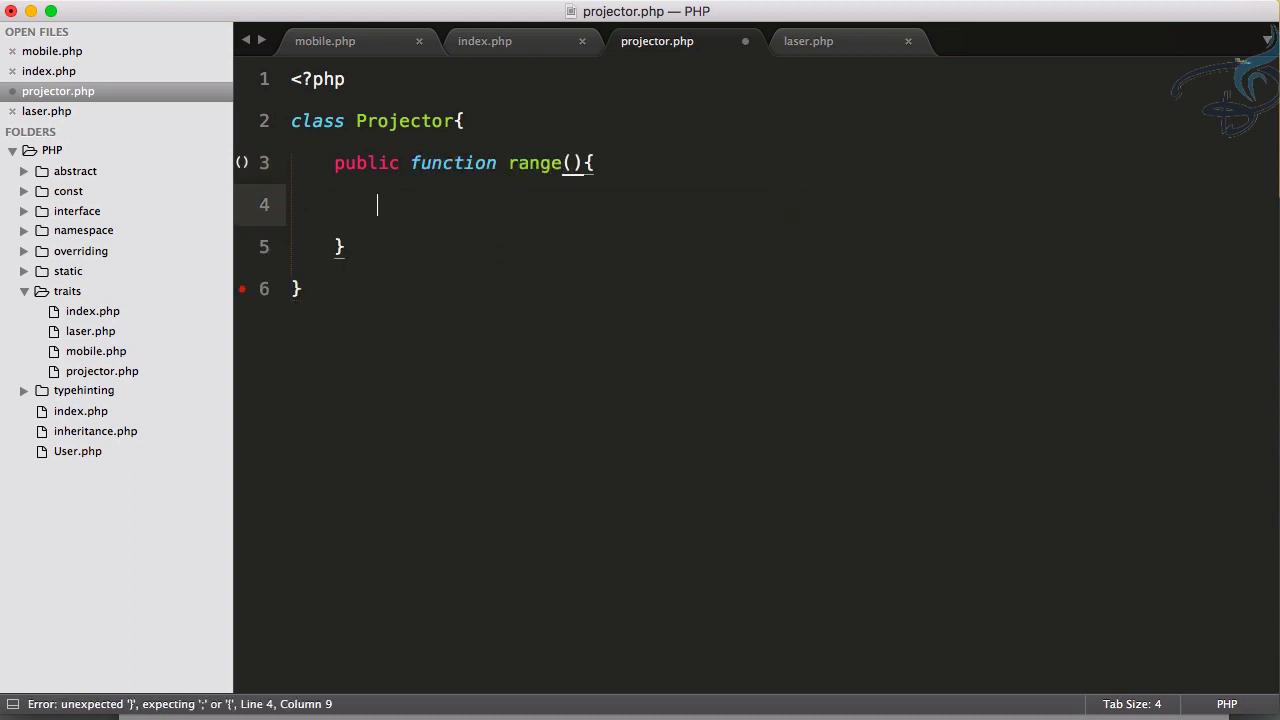
{"action": "key", "text": "super+s"}
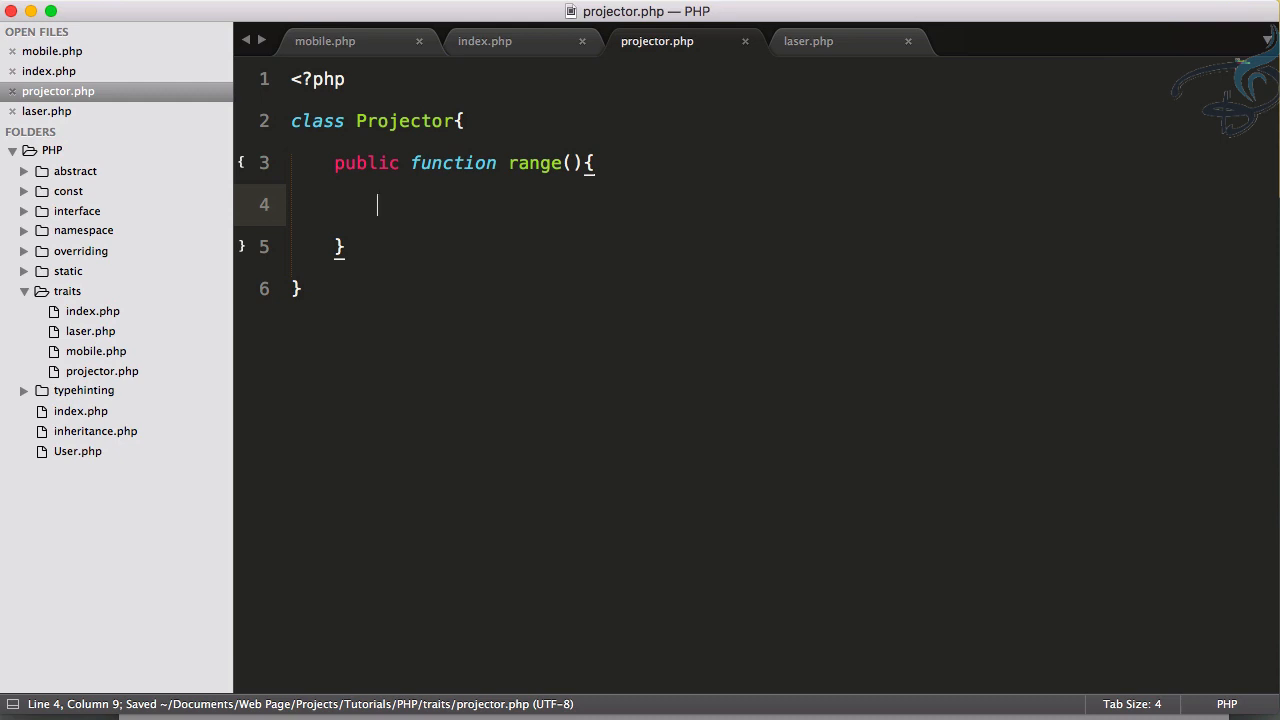
{"action": "type", "text": "echo '2';"}
{"action": "key", "text": "Left"}
{"action": "key", "text": "Left"}
{"action": "type", "text": "m"}
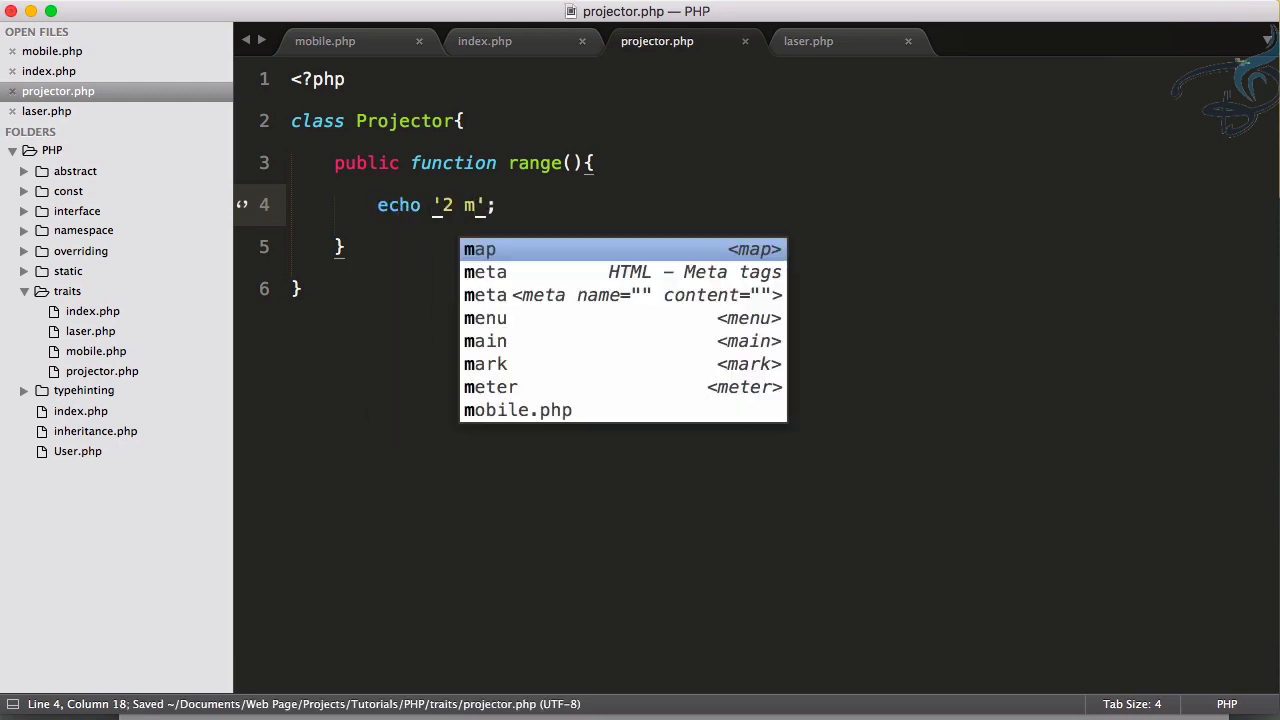
{"action": "key", "text": "Escape"}
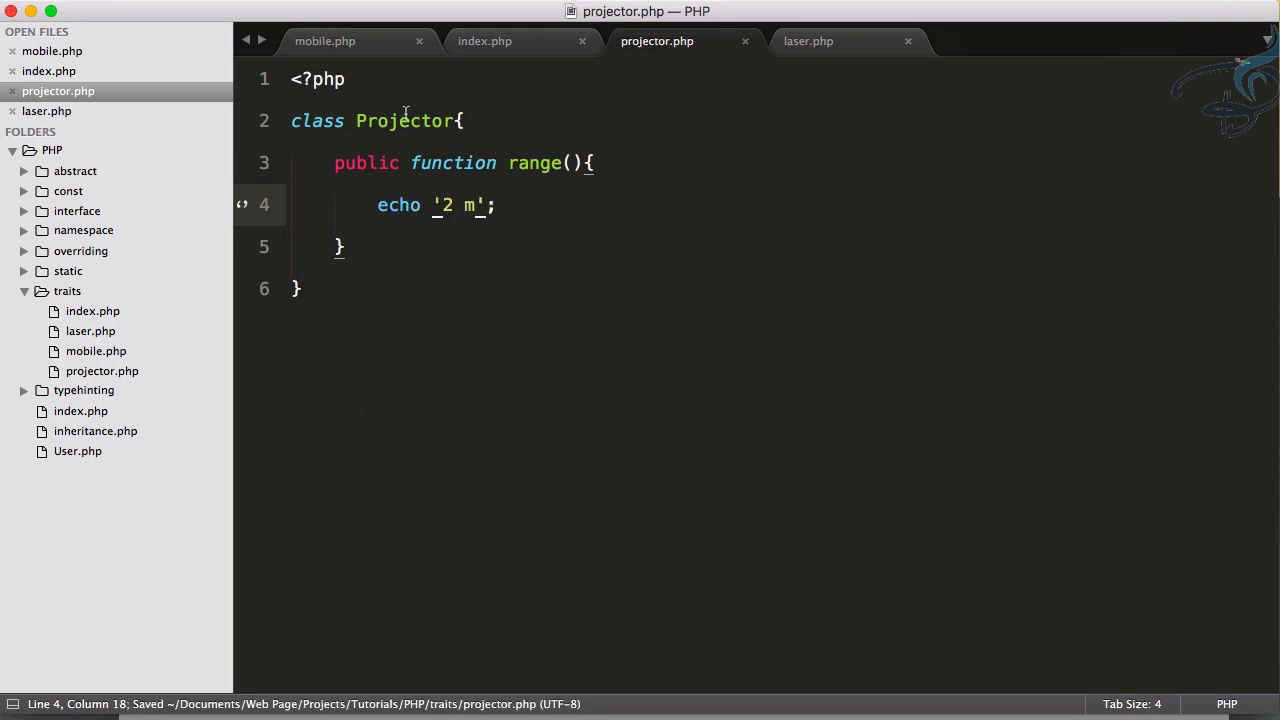
After checking index.php, change the class keyword to trait and save projector.php
{"action": "left_click", "coordinate": [537, 41]}
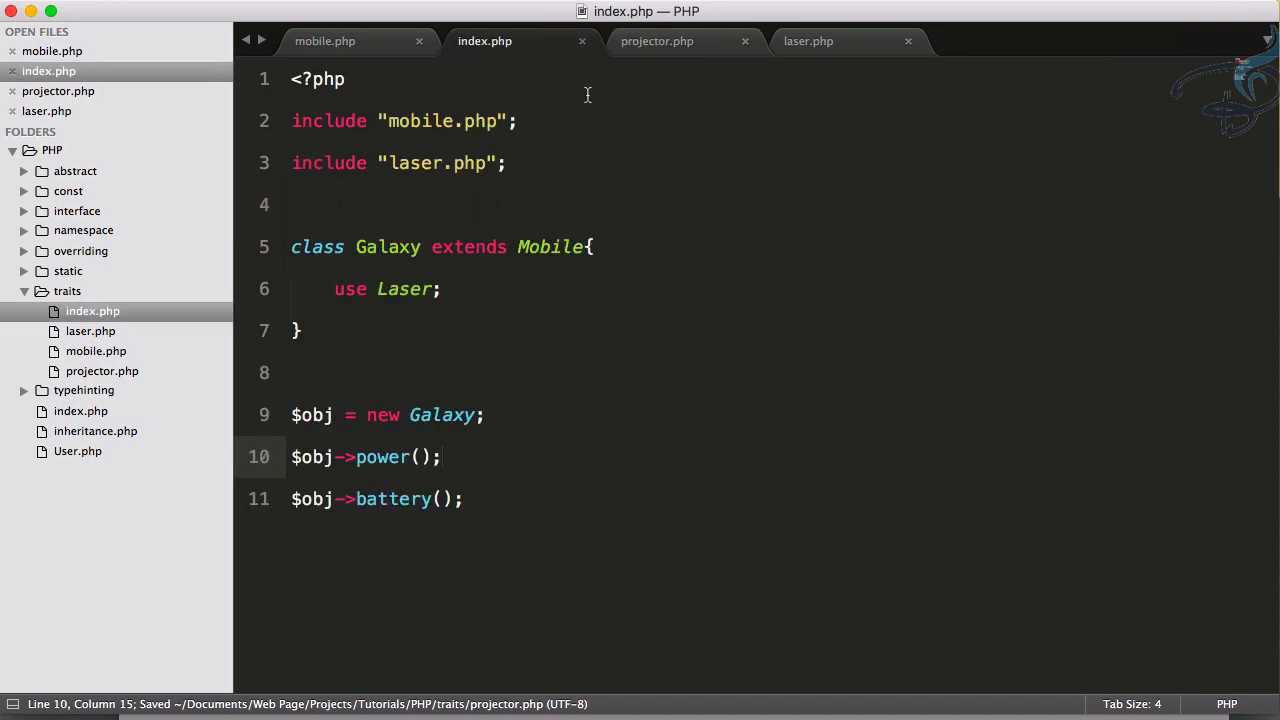
{"action": "left_click", "coordinate": [694, 47]}
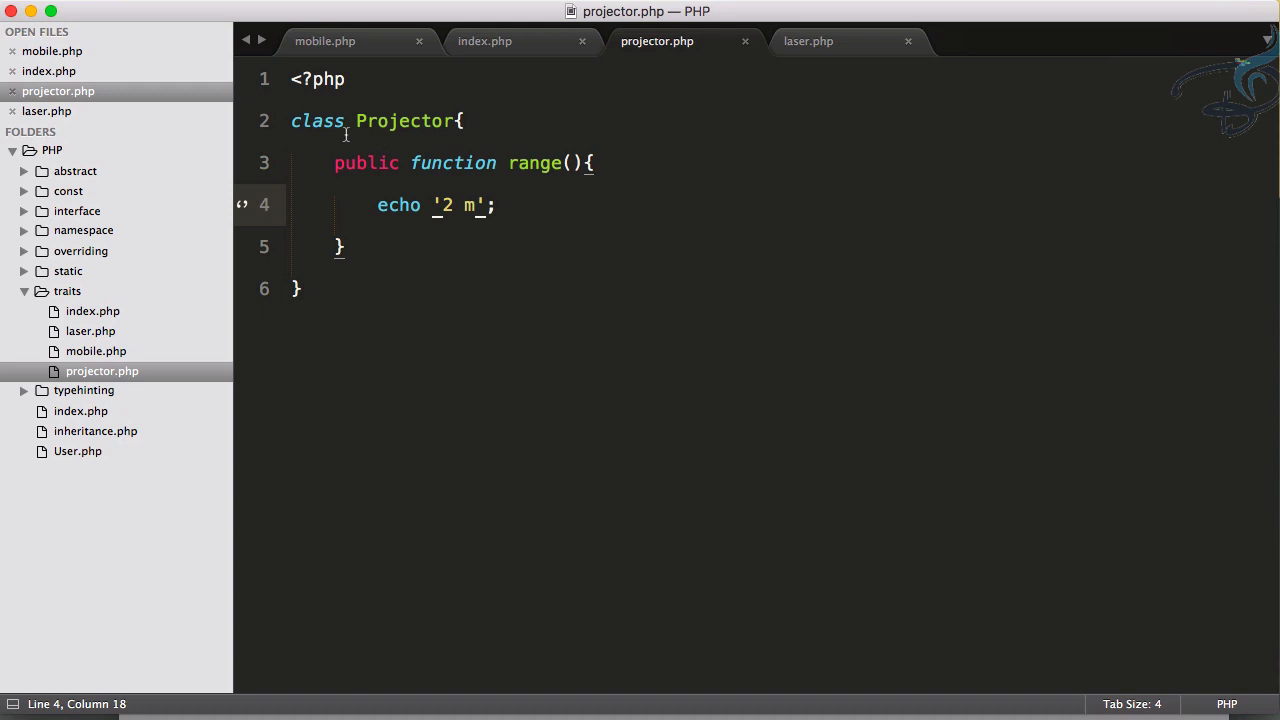
{"action": "left_click", "coordinate": [507, 53]}
{"action": "left_click", "coordinate": [691, 51]}
{"action": "double_click", "coordinate": [318, 121]}
{"action": "type", "text": "trai"}
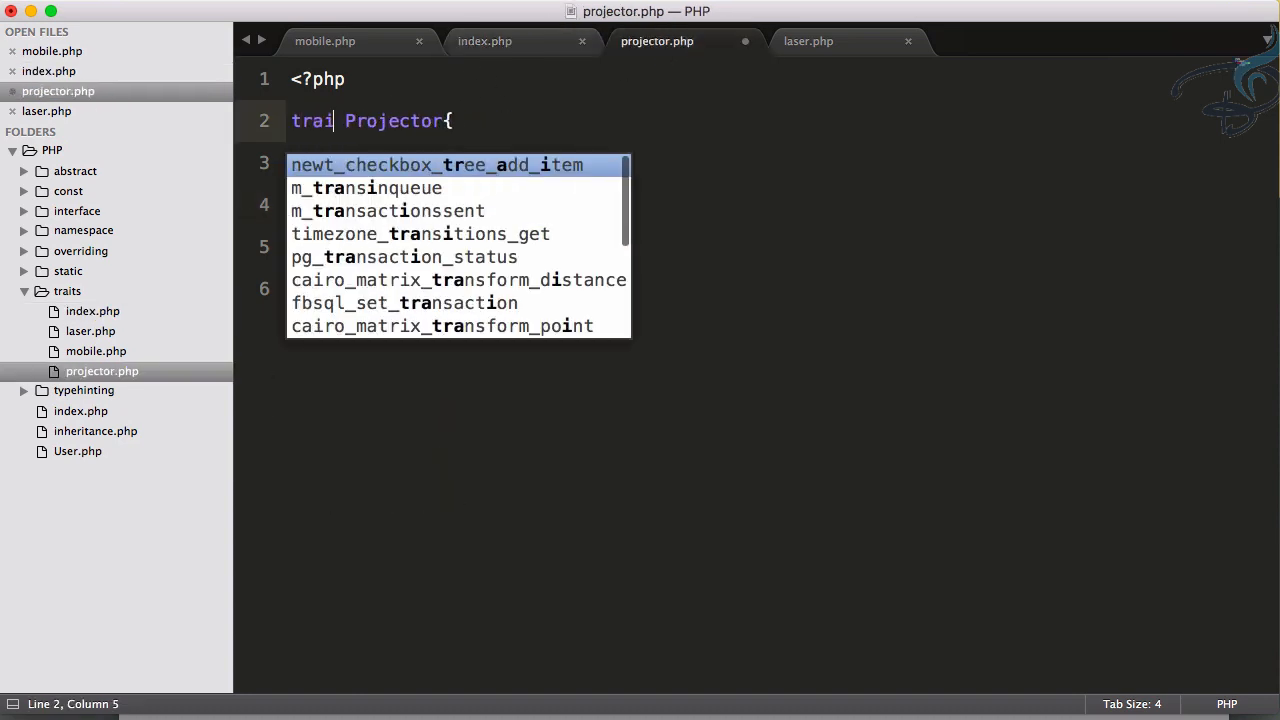
{"action": "type", "text": "t"}
{"action": "key", "text": "super+s"}
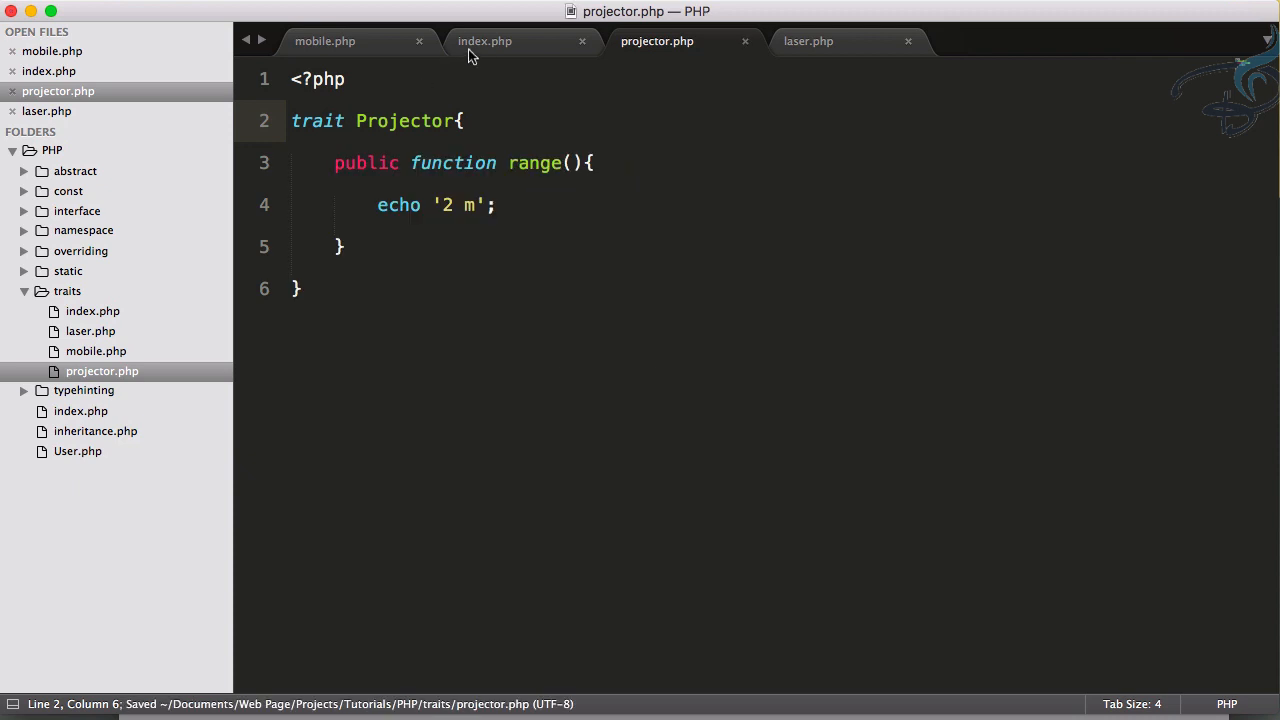
Add Projector to Galaxy's use Laser line in index.php and save
{"action": "left_click", "coordinate": [484, 41]}
{"action": "left_click", "coordinate": [474, 296]}
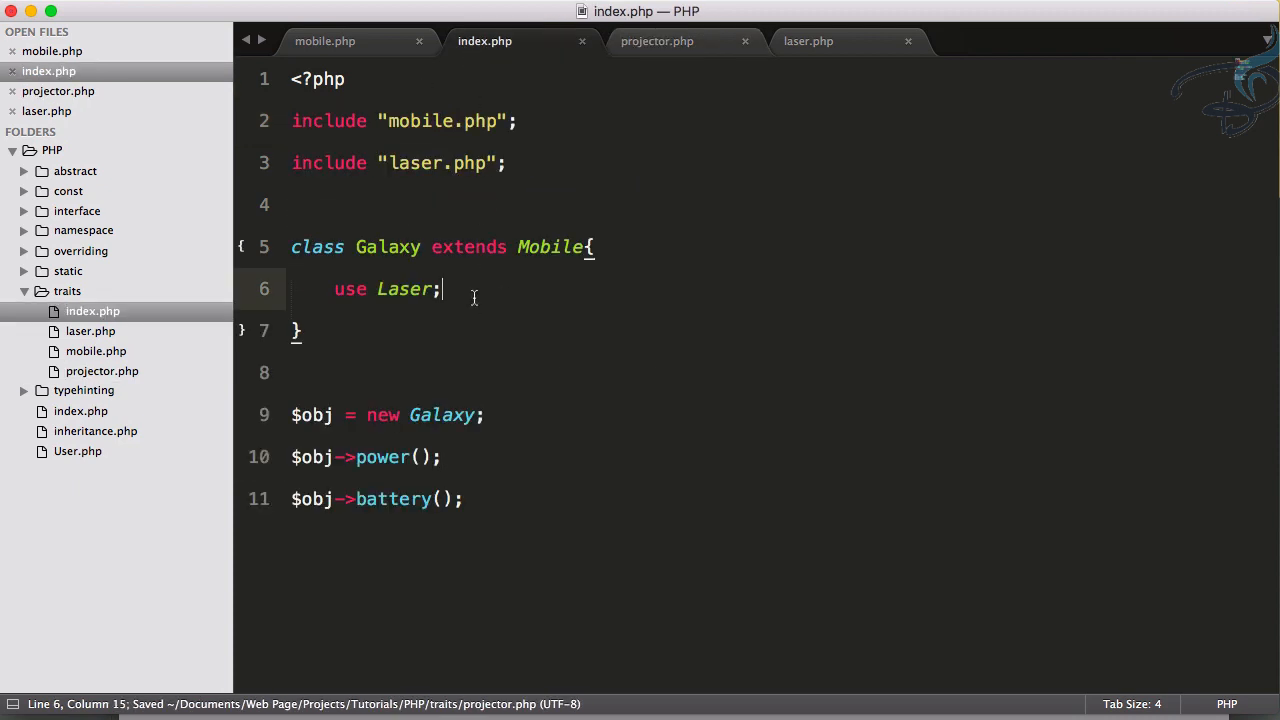
{"action": "key", "text": "Left"}
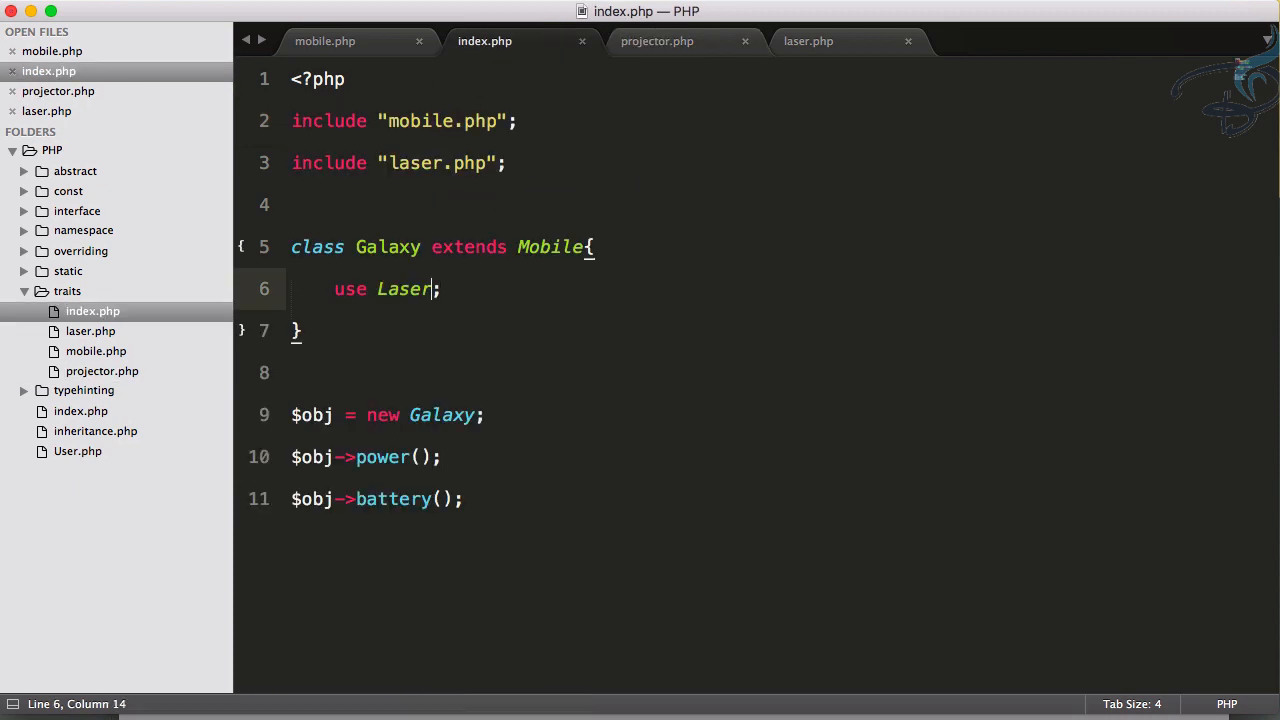
{"action": "type", "text": ","}
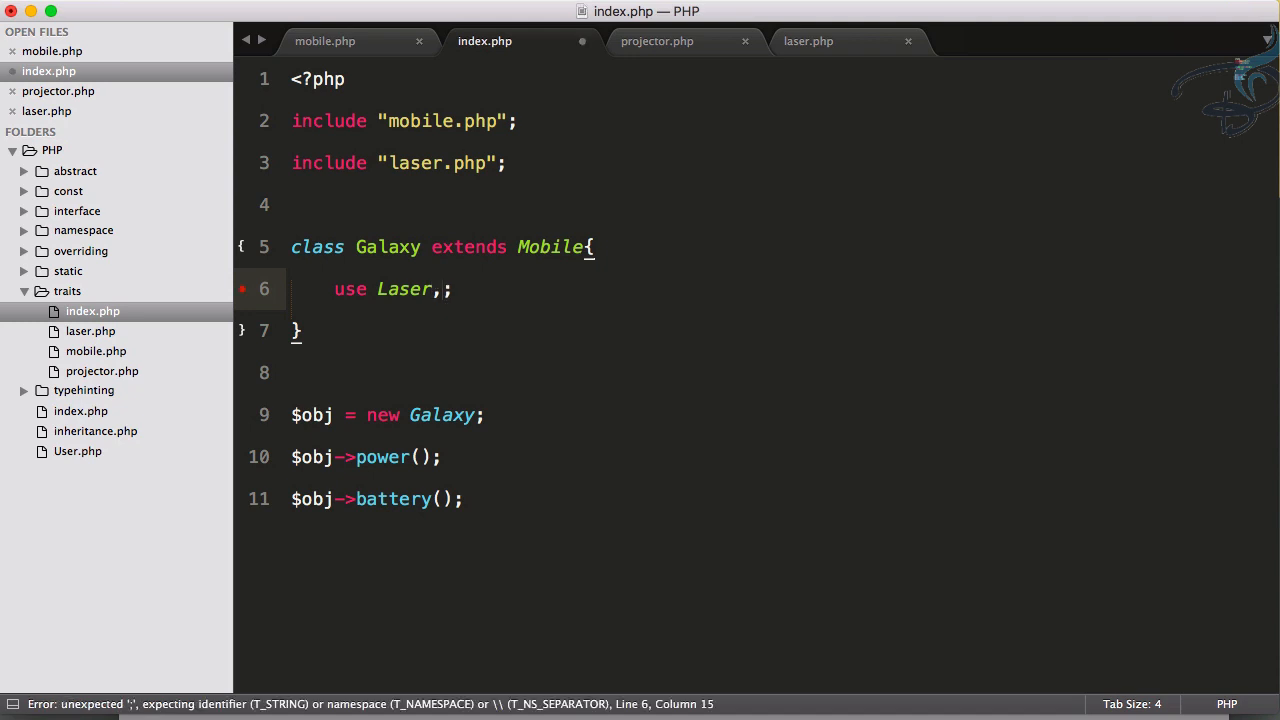
{"action": "type", "text": "Pro"}
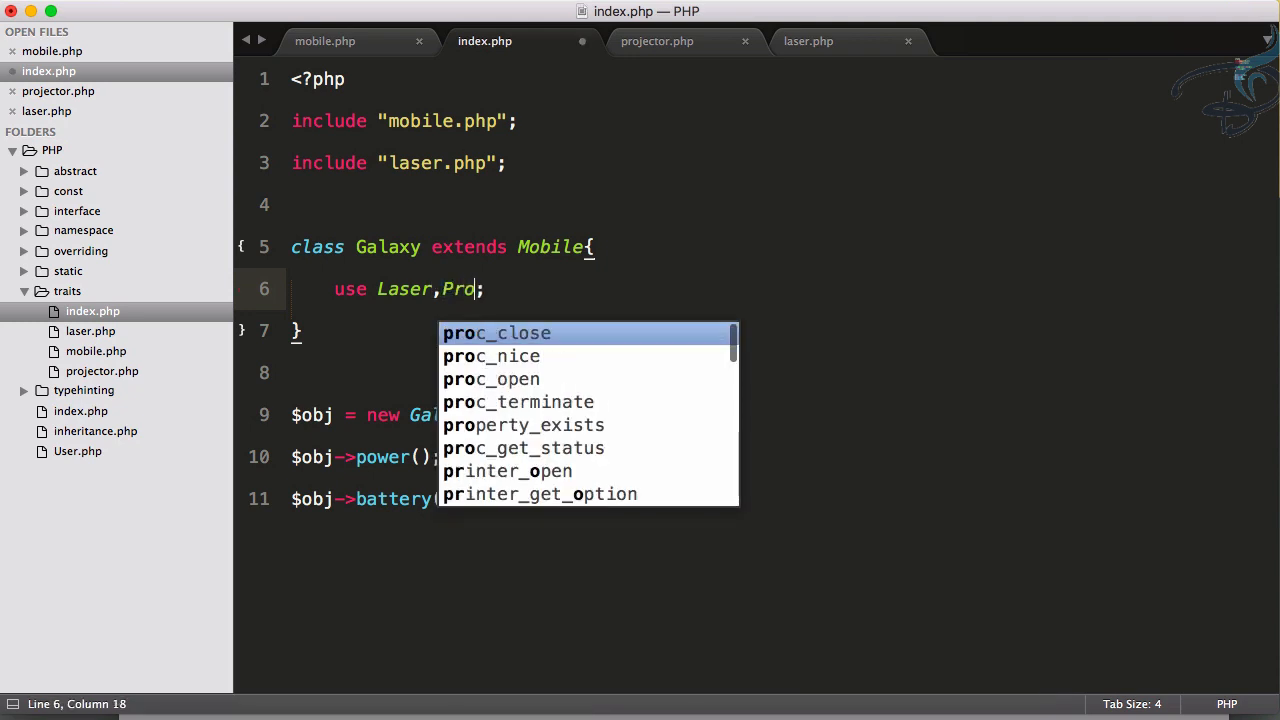
{"action": "type", "text": "tect"}
{"action": "key", "text": "BackSpace"}
{"action": "key", "text": "BackSpace"}
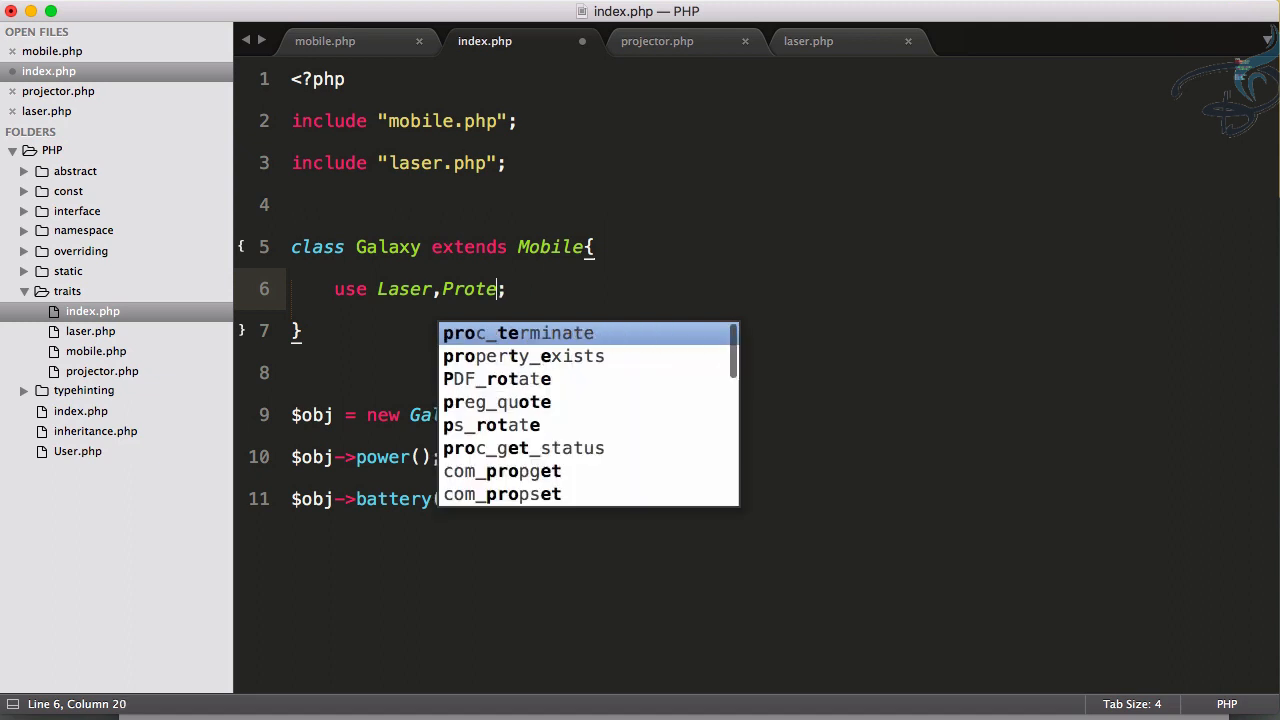
{"action": "key", "text": "BackSpace"}
{"action": "key", "text": "BackSpace"}
{"action": "type", "text": "jector"}
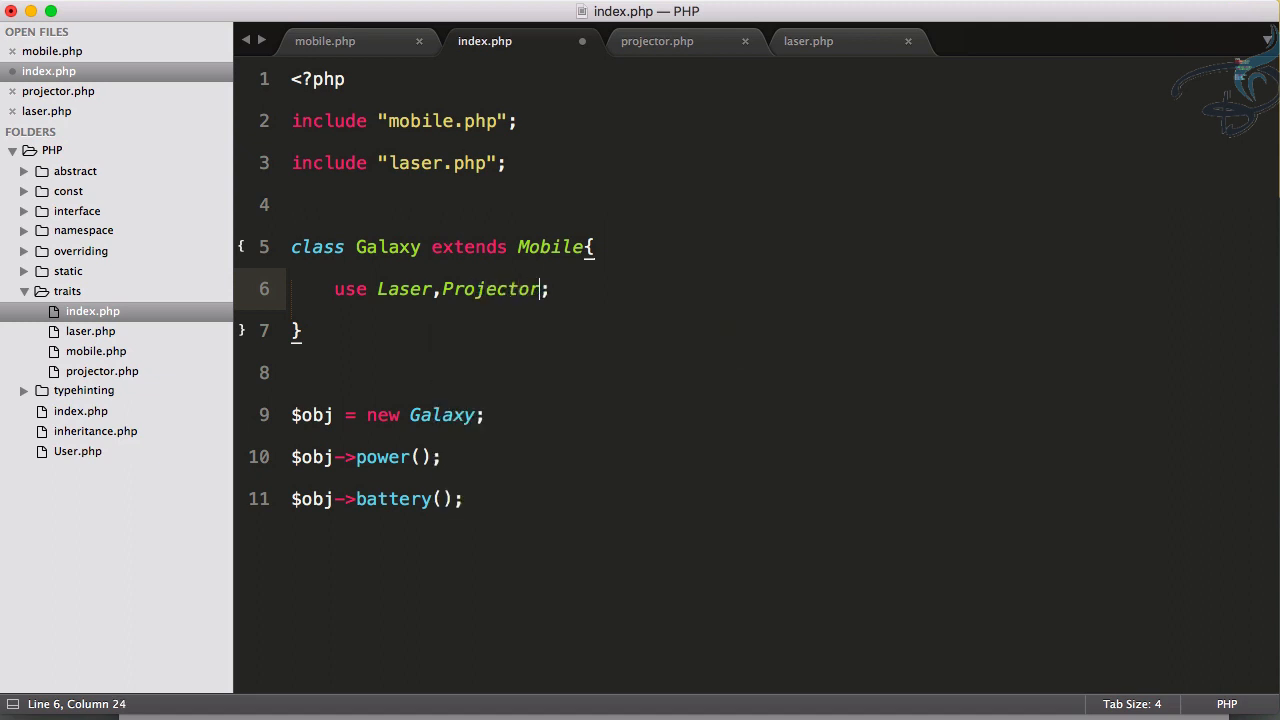
{"action": "key", "text": "super+s"}
Duplicate the laser.php include line to also include projector.php and save
{"action": "key", "text": "Up"}
{"action": "key", "text": "Up"}
{"action": "key", "text": "Up"}
{"action": "key", "text": "super+shift+d"}
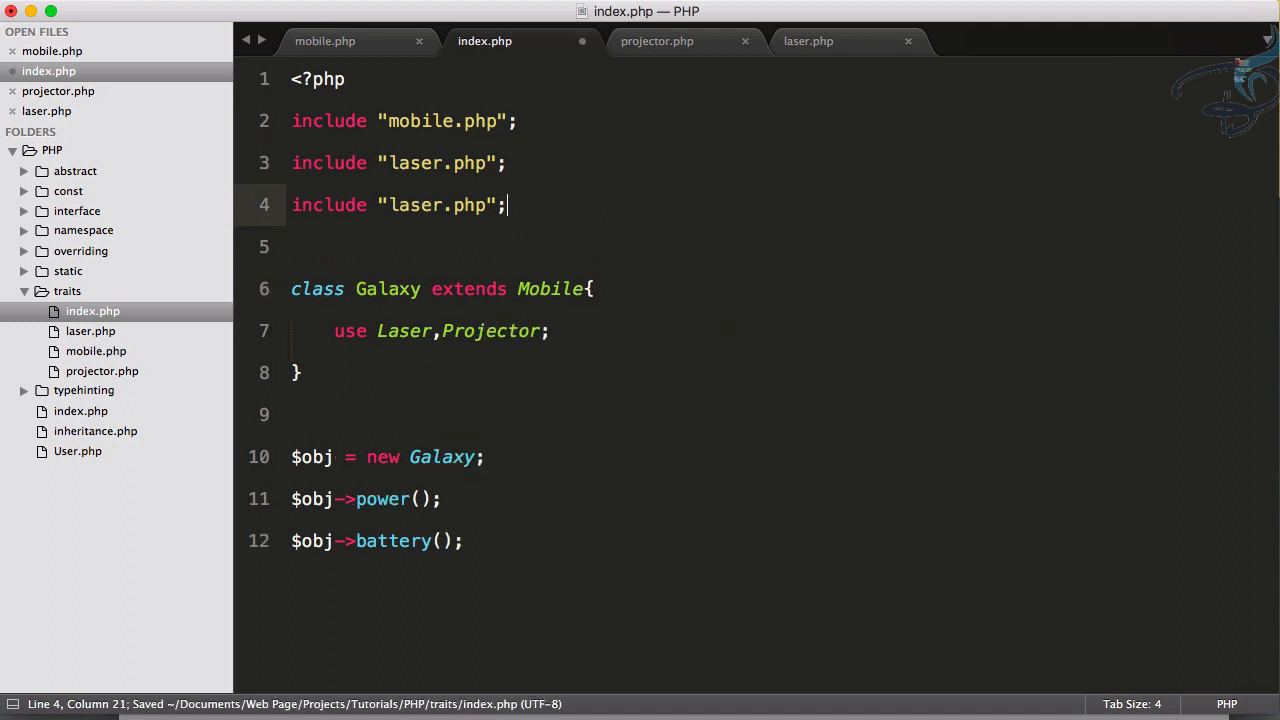
{"action": "key", "text": "shift+alt+Left"}
{"action": "key", "text": "shift+alt+Left"}
{"action": "key", "text": "shift+alt+Left"}
{"action": "key", "text": "BackSpace"}
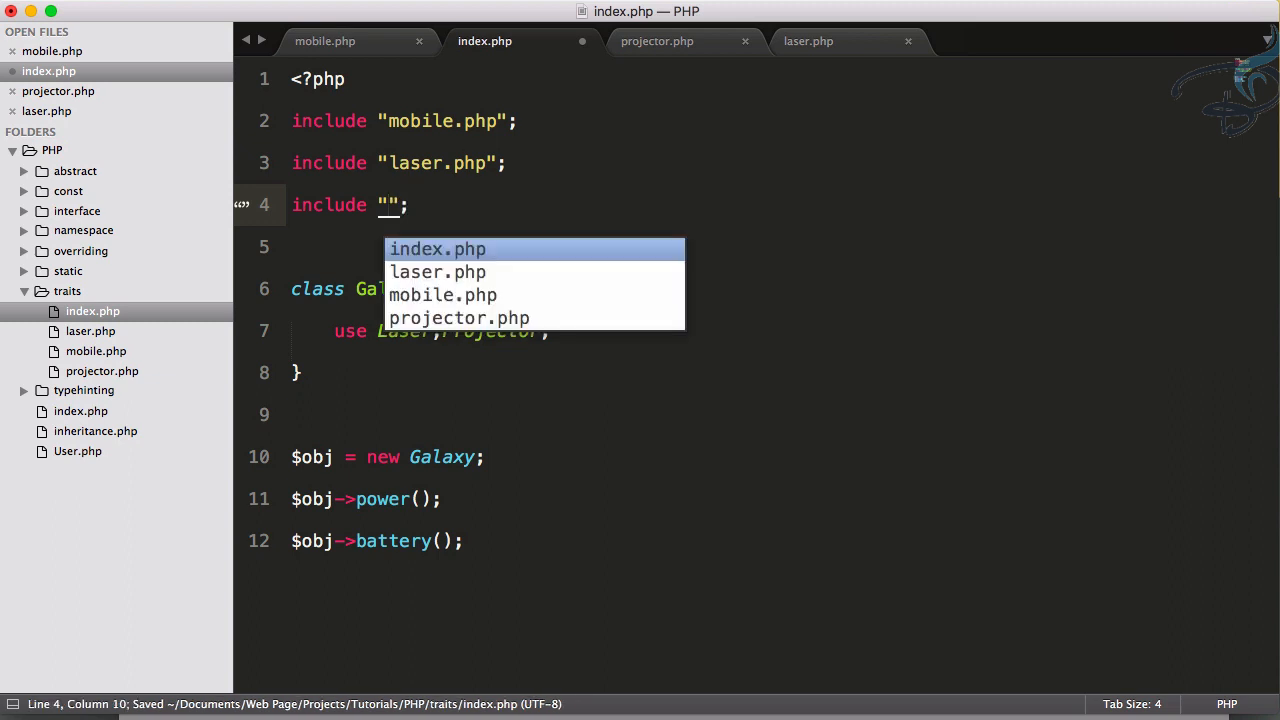
{"action": "key", "text": "Down"}
{"action": "key", "text": "Down"}
{"action": "key", "text": "Down"}
{"action": "key", "text": "Return"}
{"action": "key", "text": "super+s"}
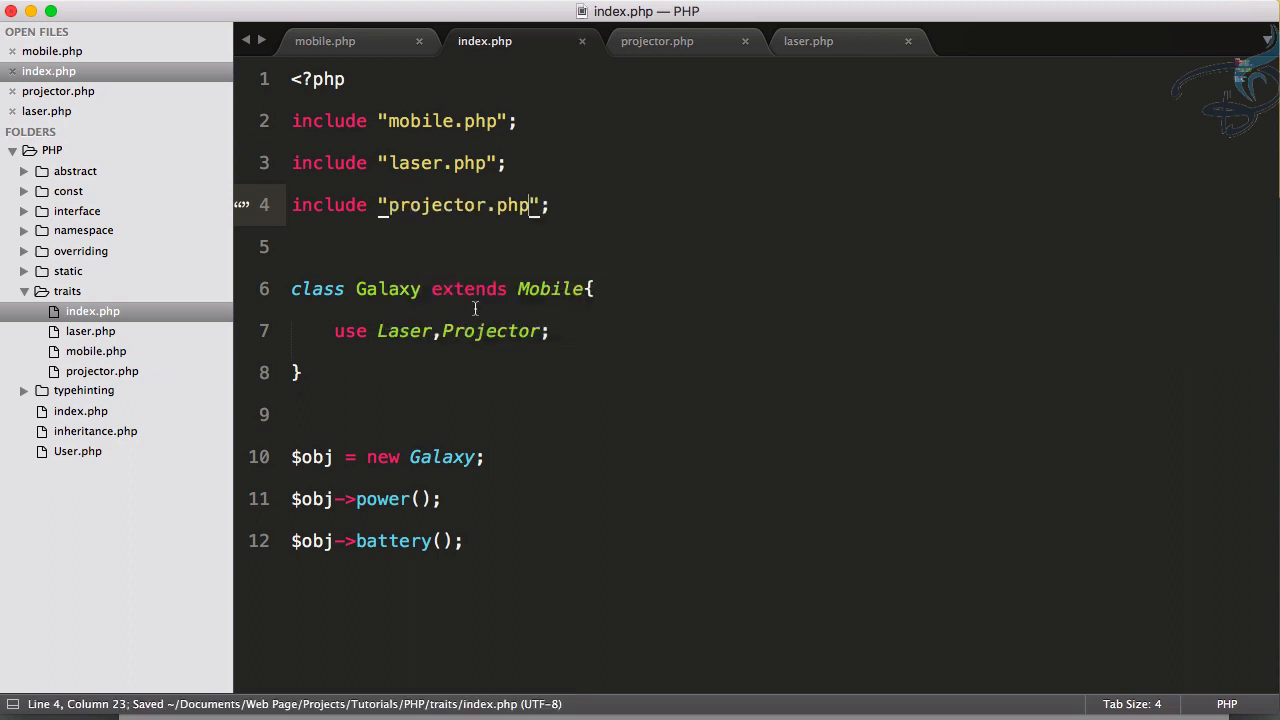
Duplicate the power() call as a range() call before battery() and save
{"action": "left_click", "coordinate": [464, 541]}
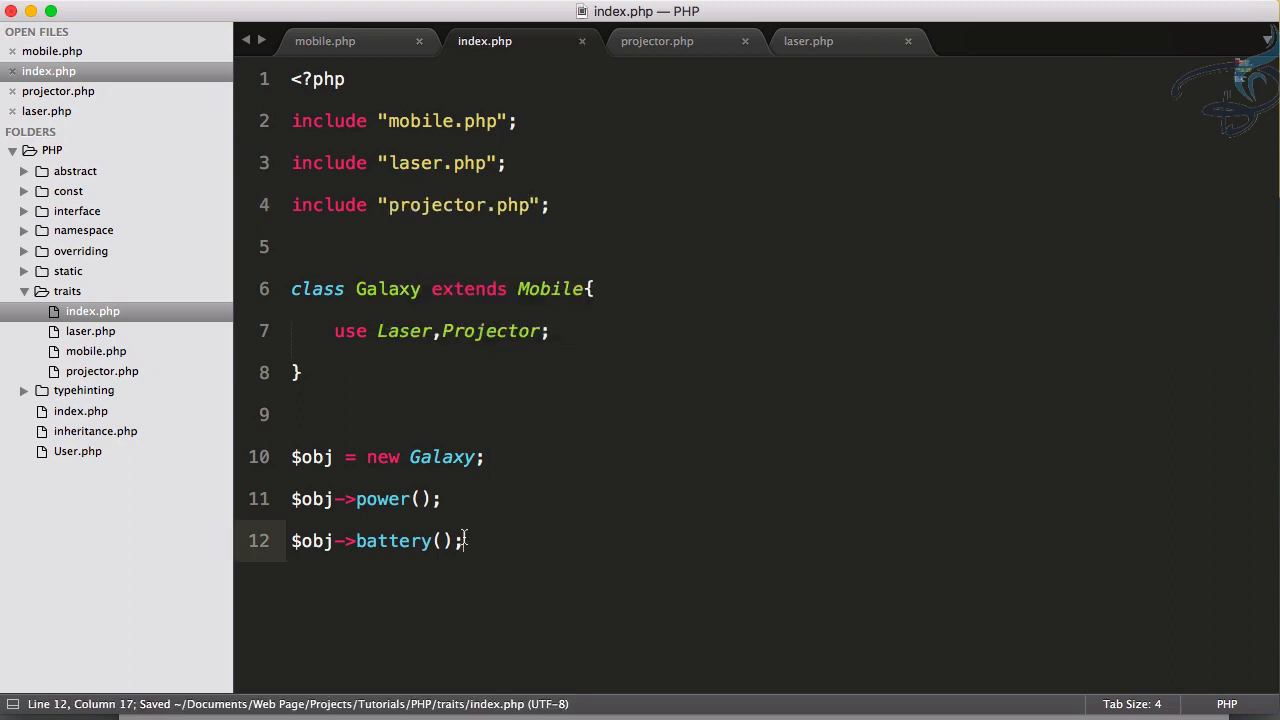
{"action": "key", "text": "Up"}
{"action": "key", "text": "super+shift+d"}
{"action": "key", "text": "Left"}
{"action": "key", "text": "Left"}
{"action": "key", "text": "Left"}
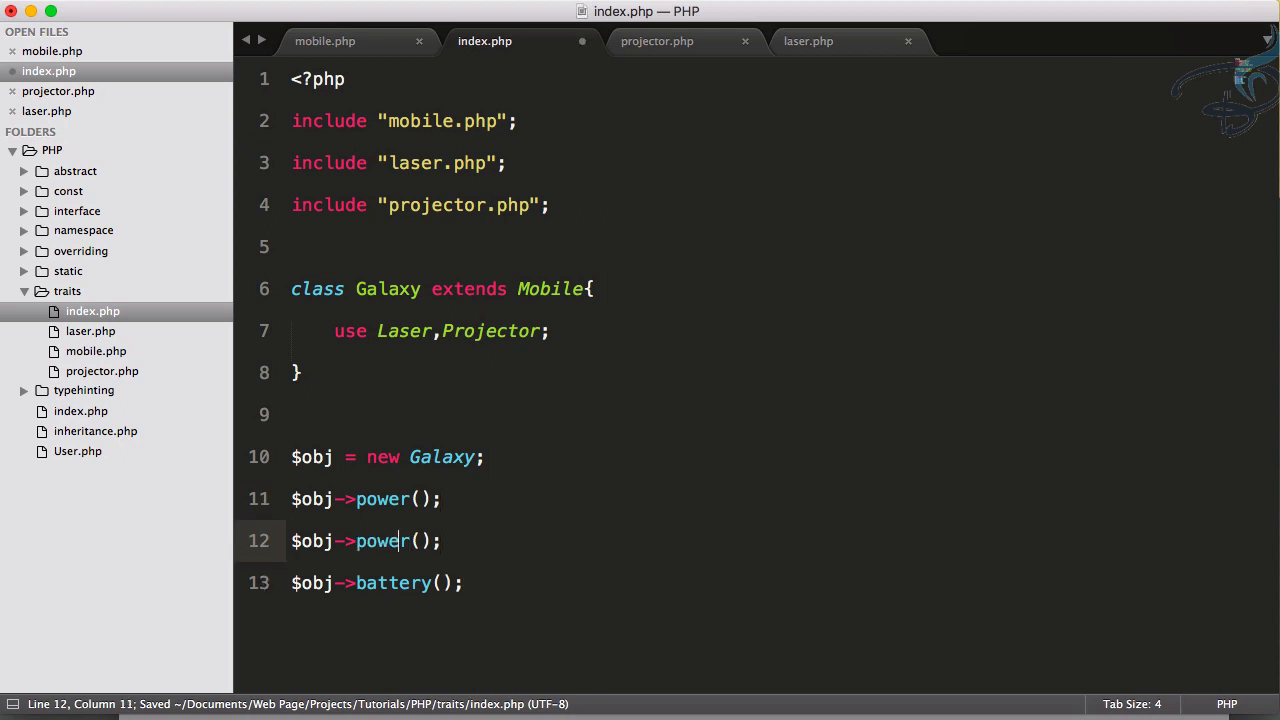
{"action": "key", "text": "super+d"}
{"action": "type", "text": "ran"}
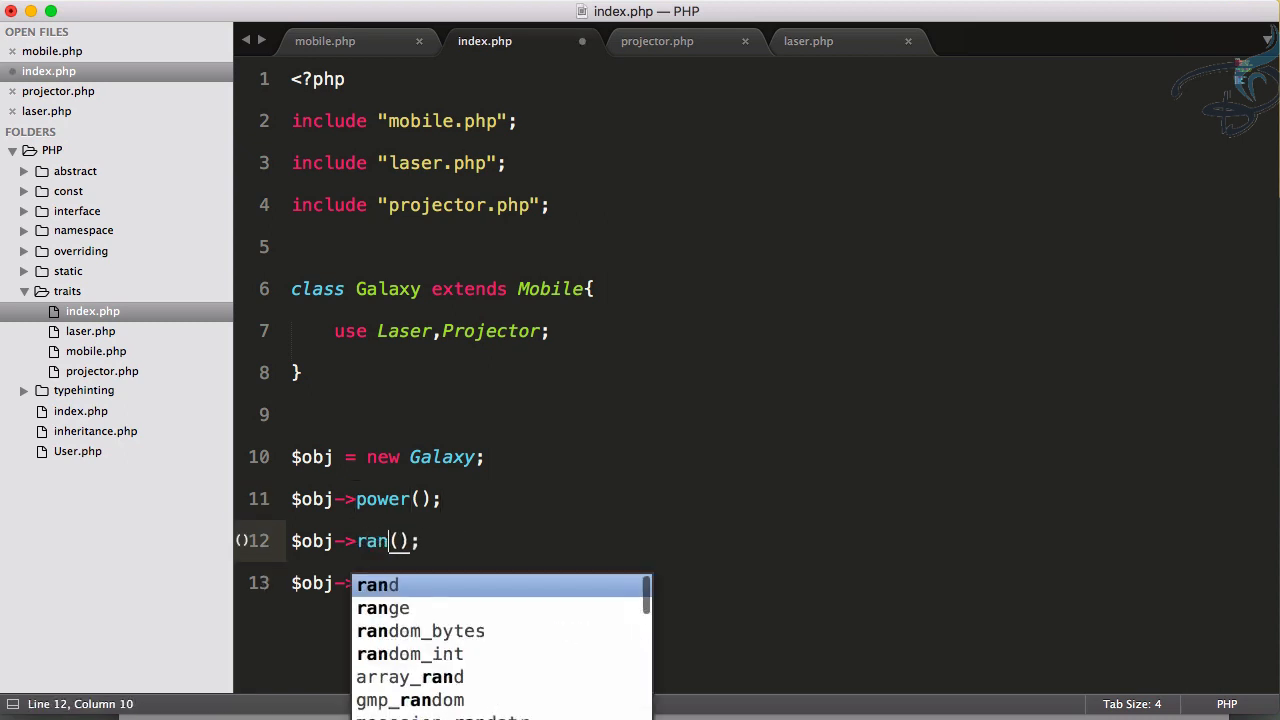
{"action": "type", "text": "ge"}
{"action": "key", "text": "super+s"}
Reload php.dev/traits in Chrome to see '10 mW2 mI am battery', then return to the editor
{"action": "key", "text": "super+Tab"}
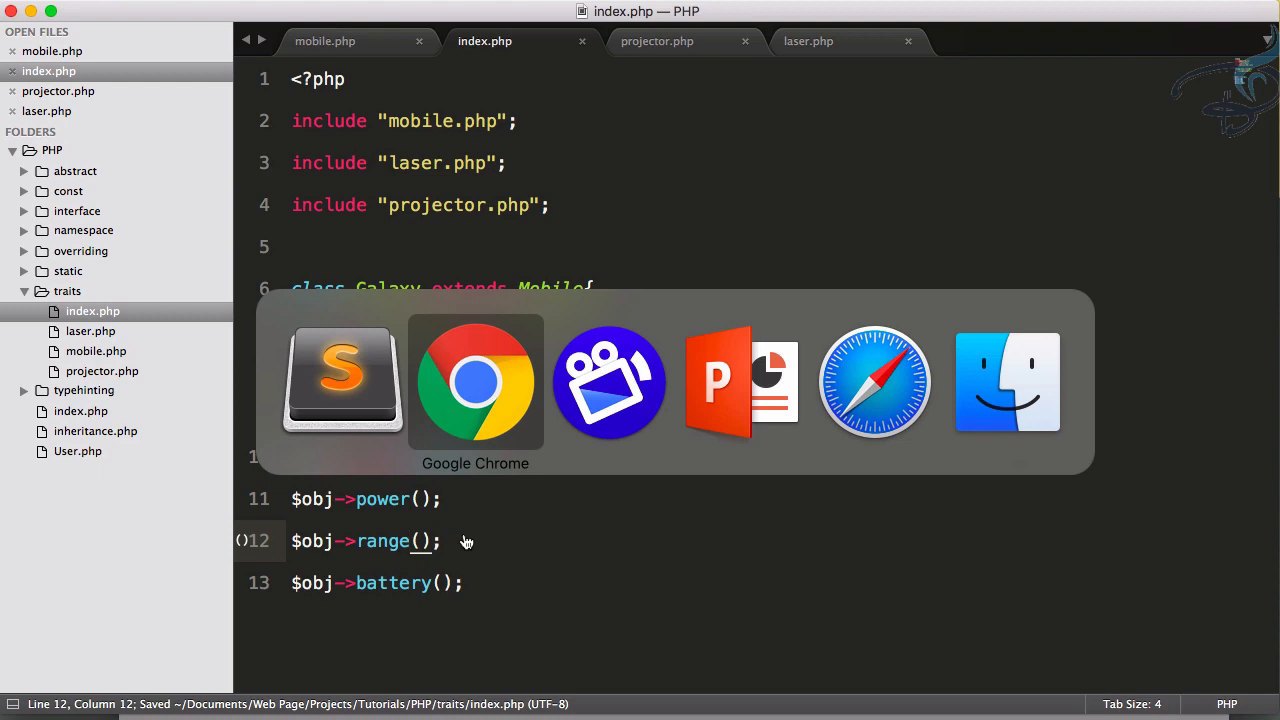
{"action": "key", "text": "super+r"}
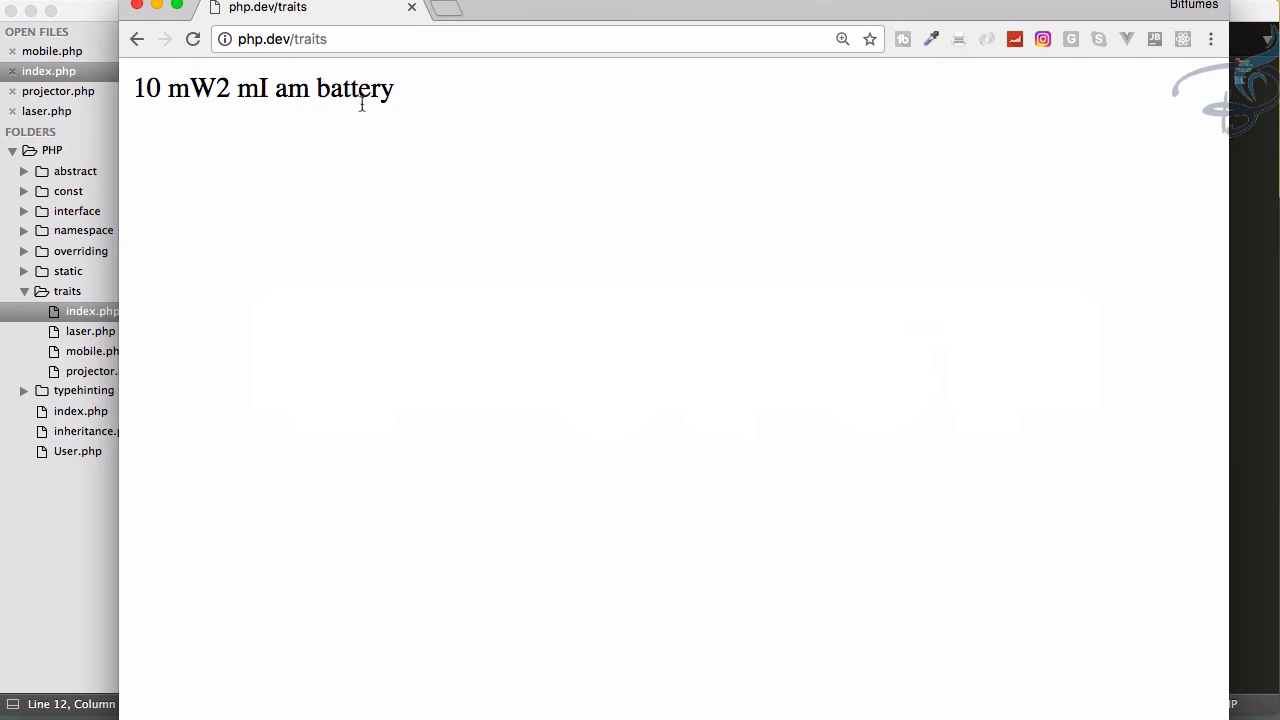
{"action": "key", "text": "super+Tab"}
{"action": "key", "text": "super+s"}
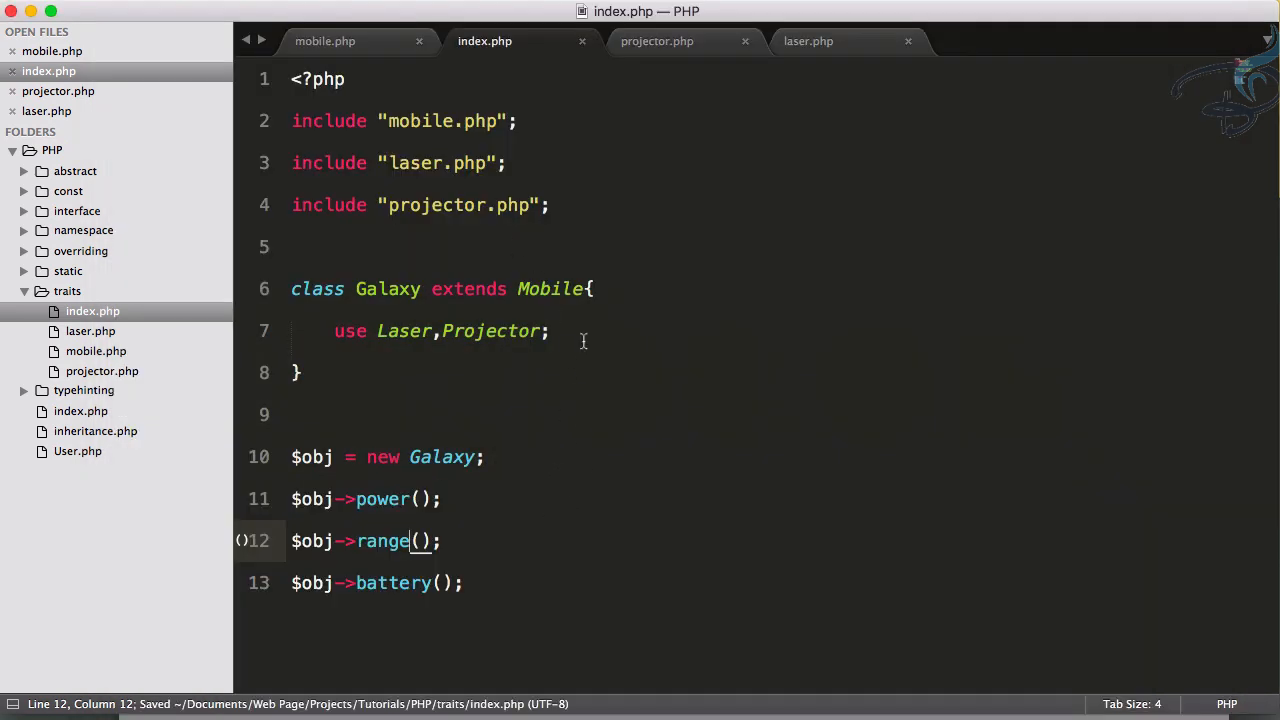
Add a public power() method to Projector echoing 'I am the power of Projector' and save
{"action": "left_click", "coordinate": [657, 41]}
{"action": "key", "text": "Return"}
{"action": "key", "text": "Return"}
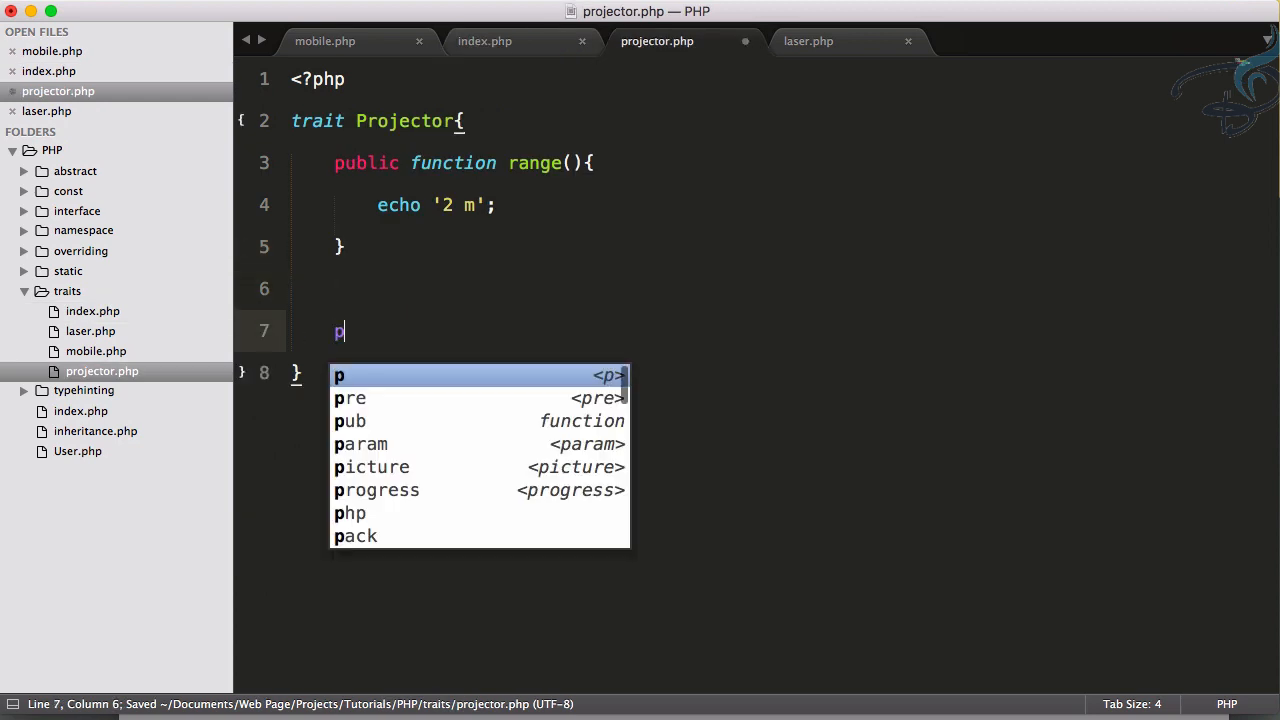
{"action": "type", "text": "public funct"}
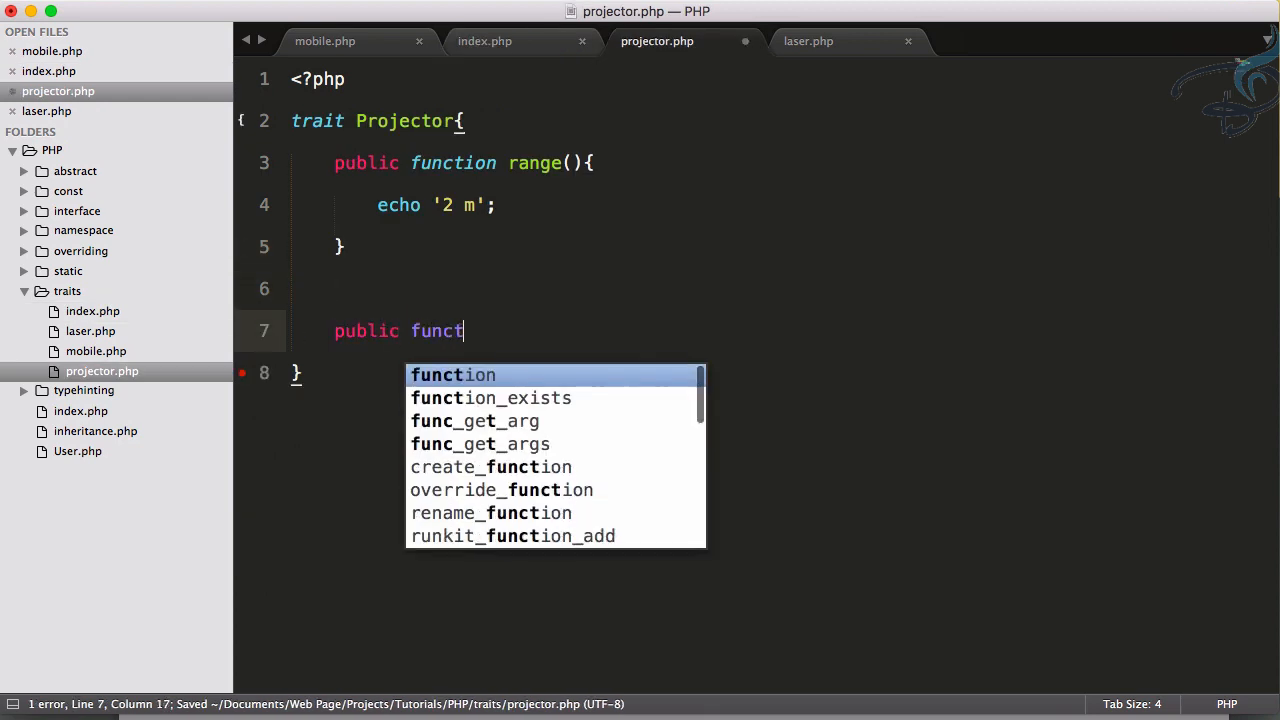
{"action": "type", "text": "ion pow"}
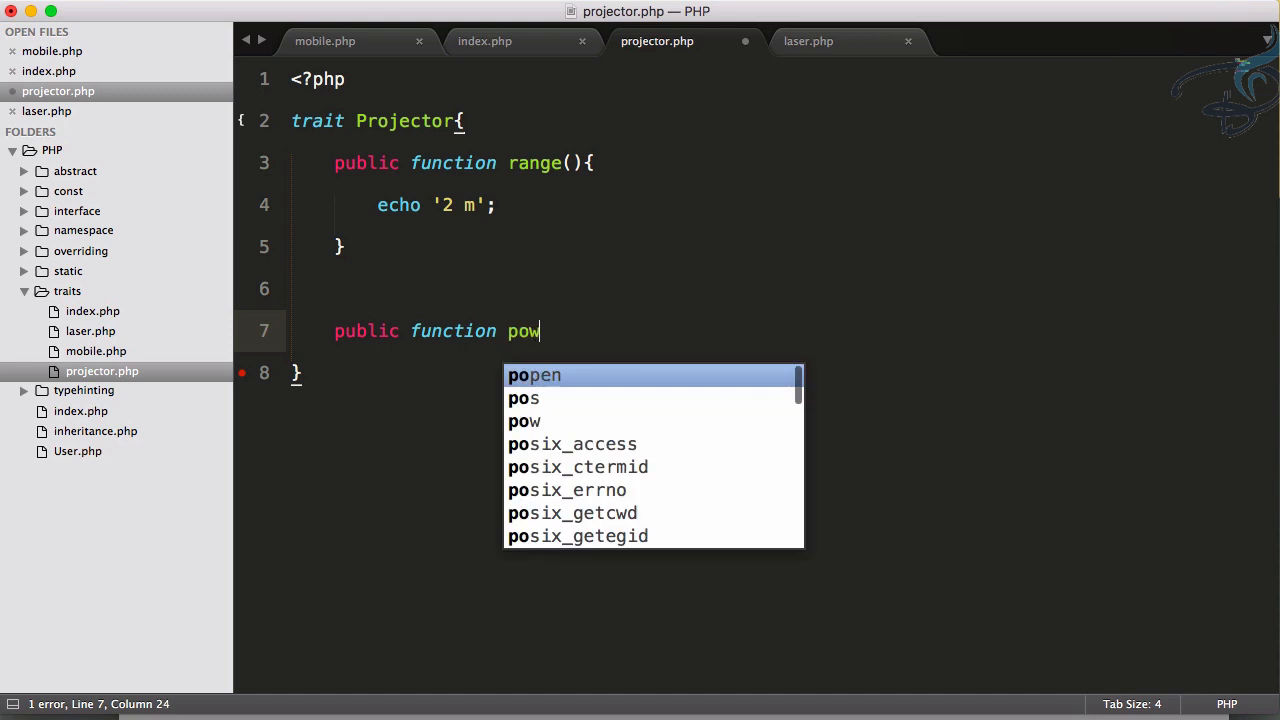
{"action": "type", "text": "er(){"}
{"action": "key", "text": "Return"}
{"action": "type", "text": "e"}
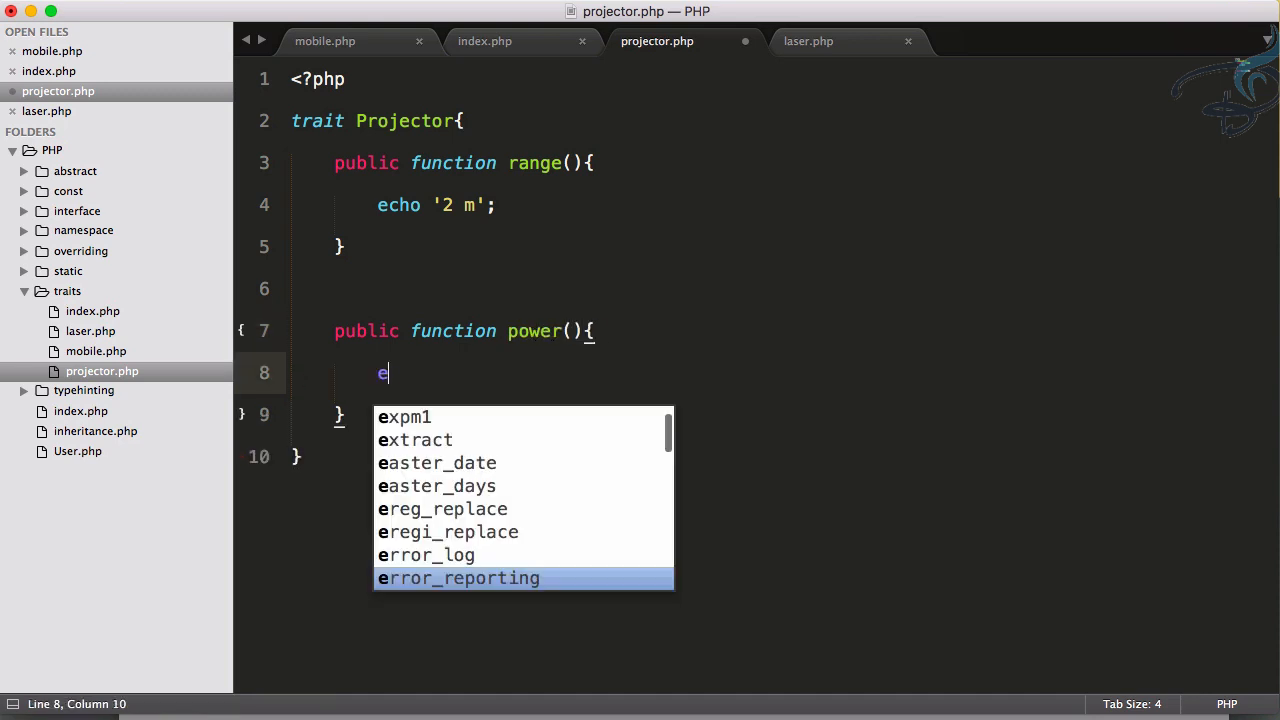
{"action": "type", "text": "cho '';"}
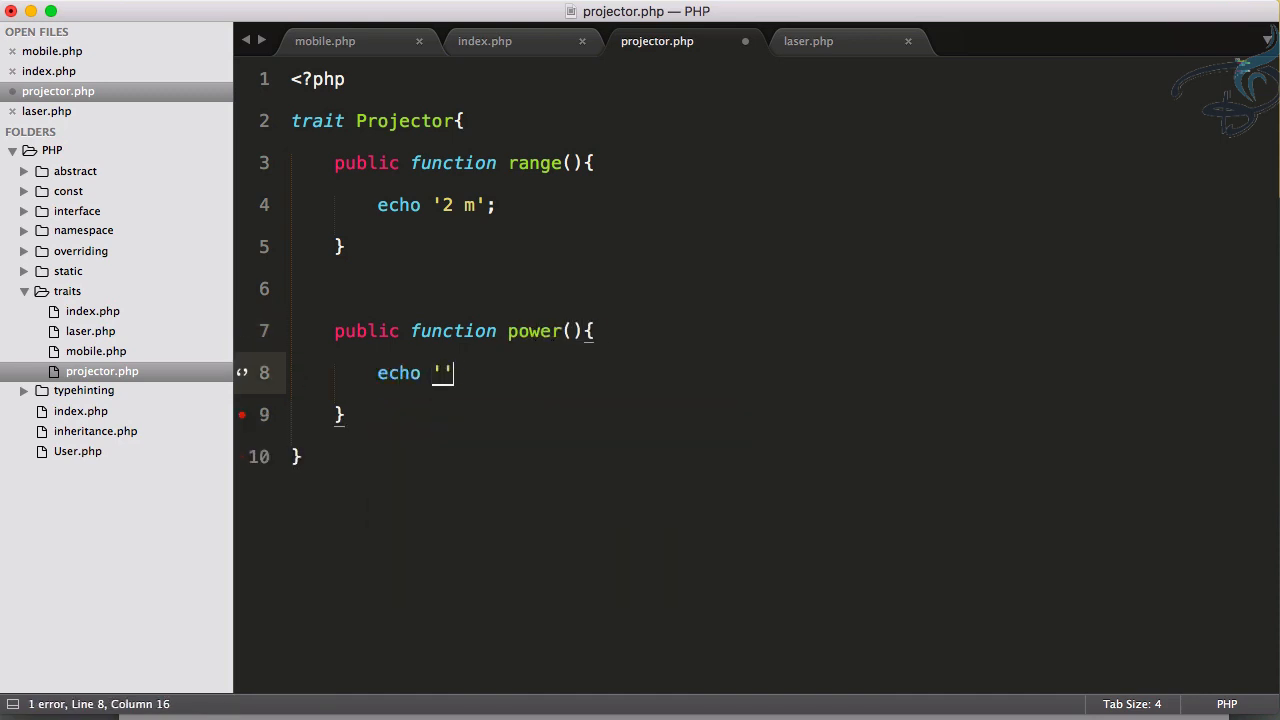
{"action": "key", "text": "Left"}
{"action": "key", "text": "Left"}
{"action": "type", "text": "I am "}
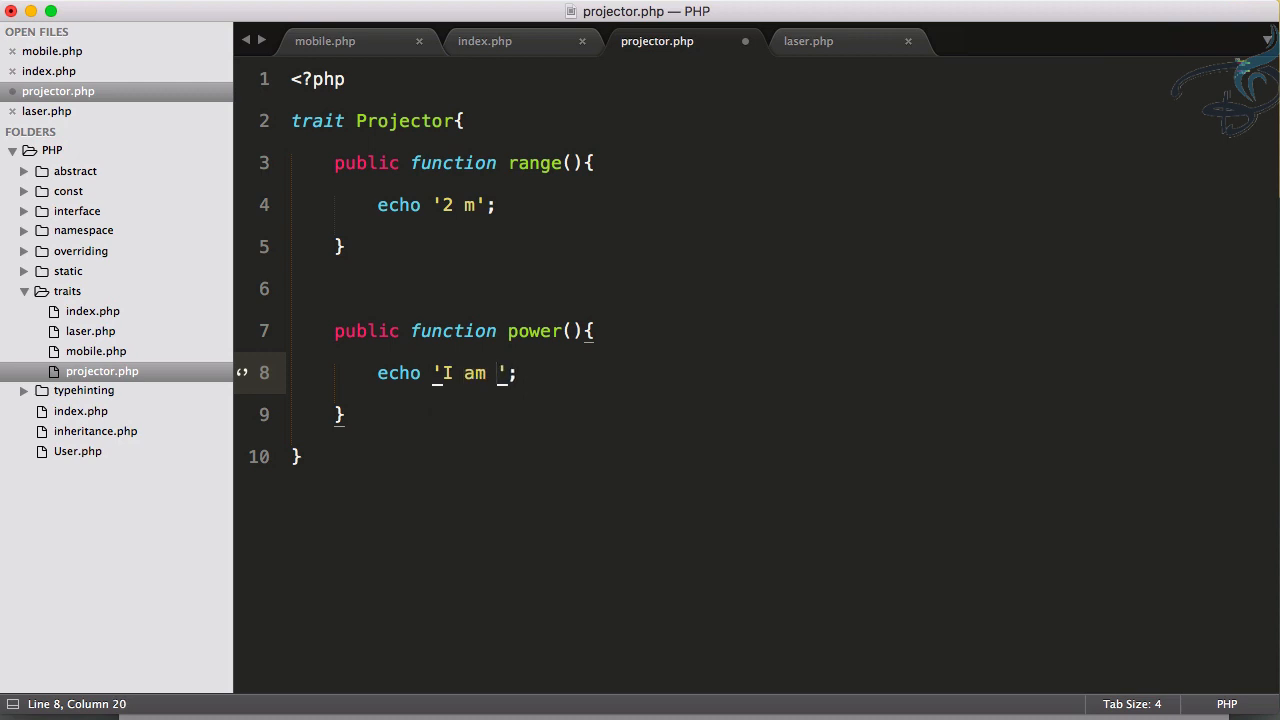
{"action": "type", "text": "the power of "}
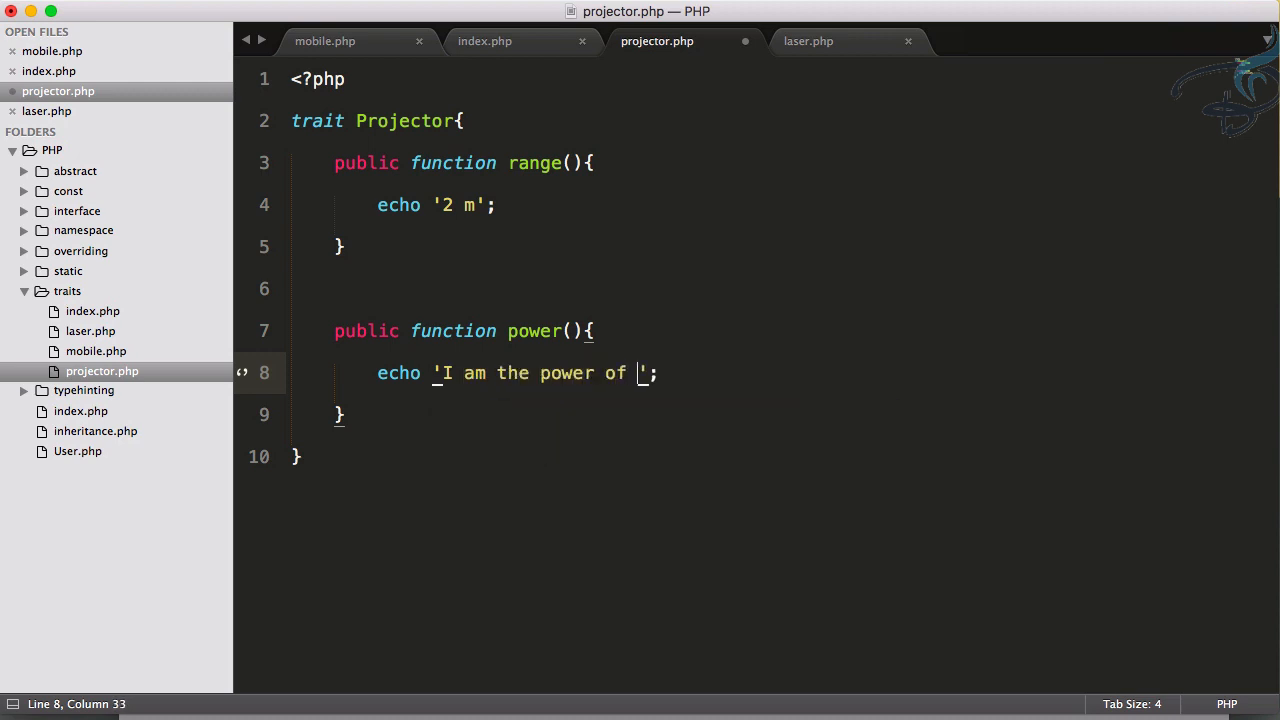
{"action": "type", "text": "Projector"}
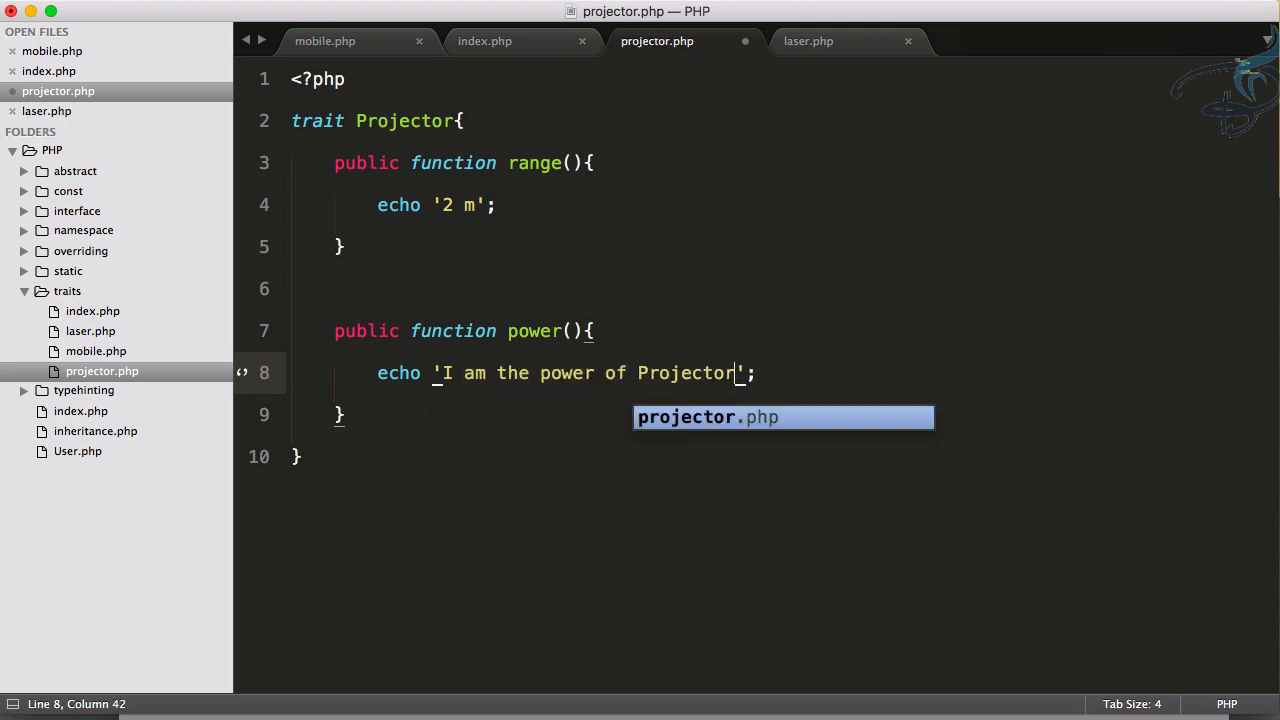
{"action": "key", "text": "super+s"}
Comment out the range() and battery() calls in index.php and save
{"action": "left_click", "coordinate": [484, 41]}
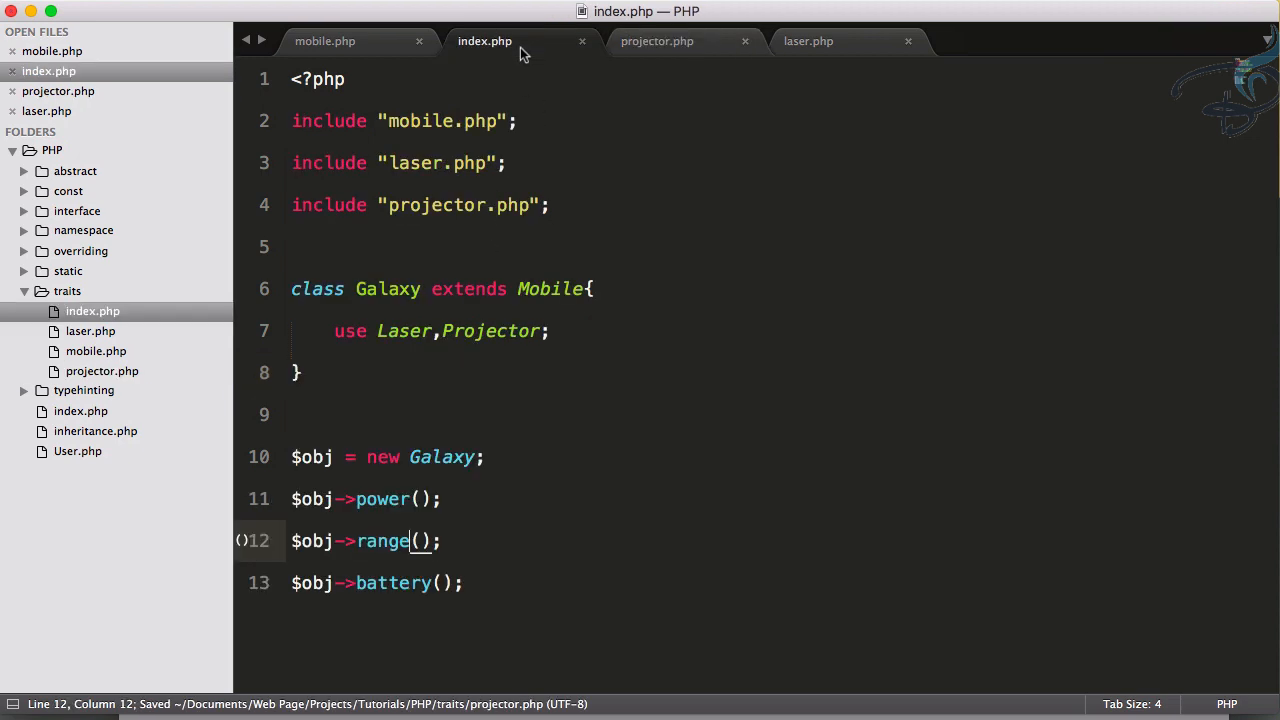
{"action": "key", "text": "super+slash"}
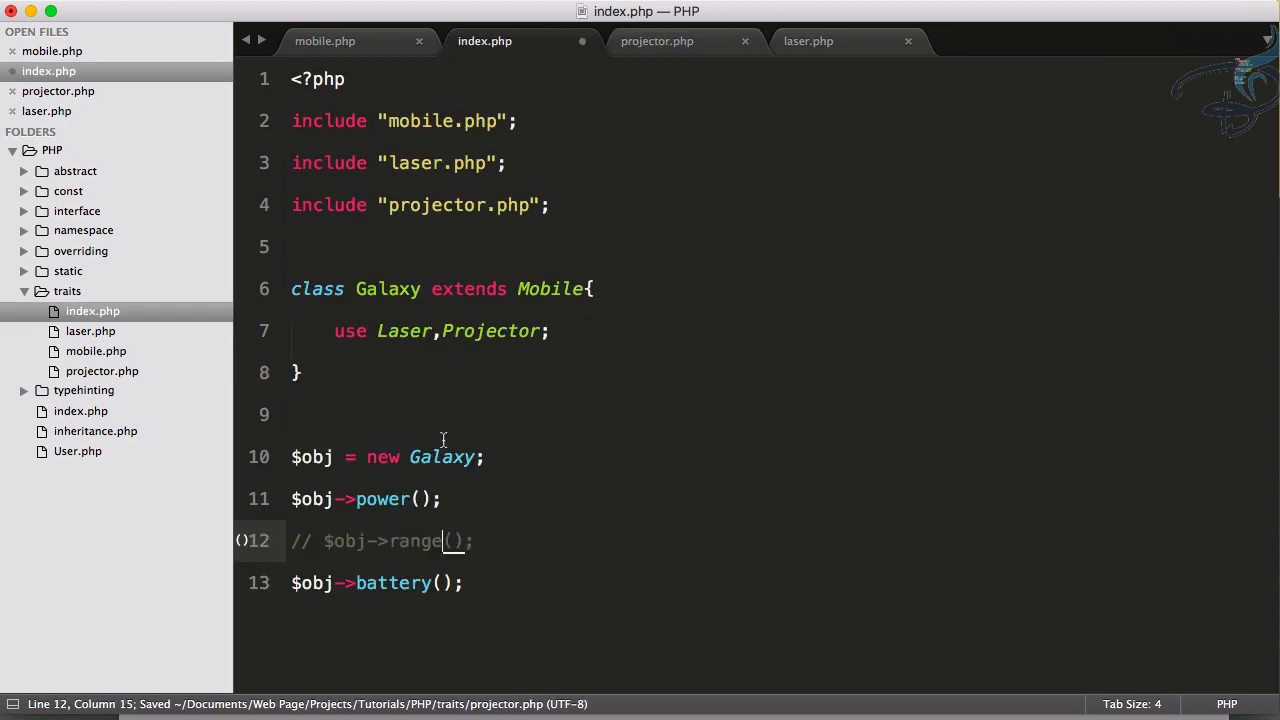
{"action": "key", "text": "super+slash"}
{"action": "key", "text": "super+slash"}
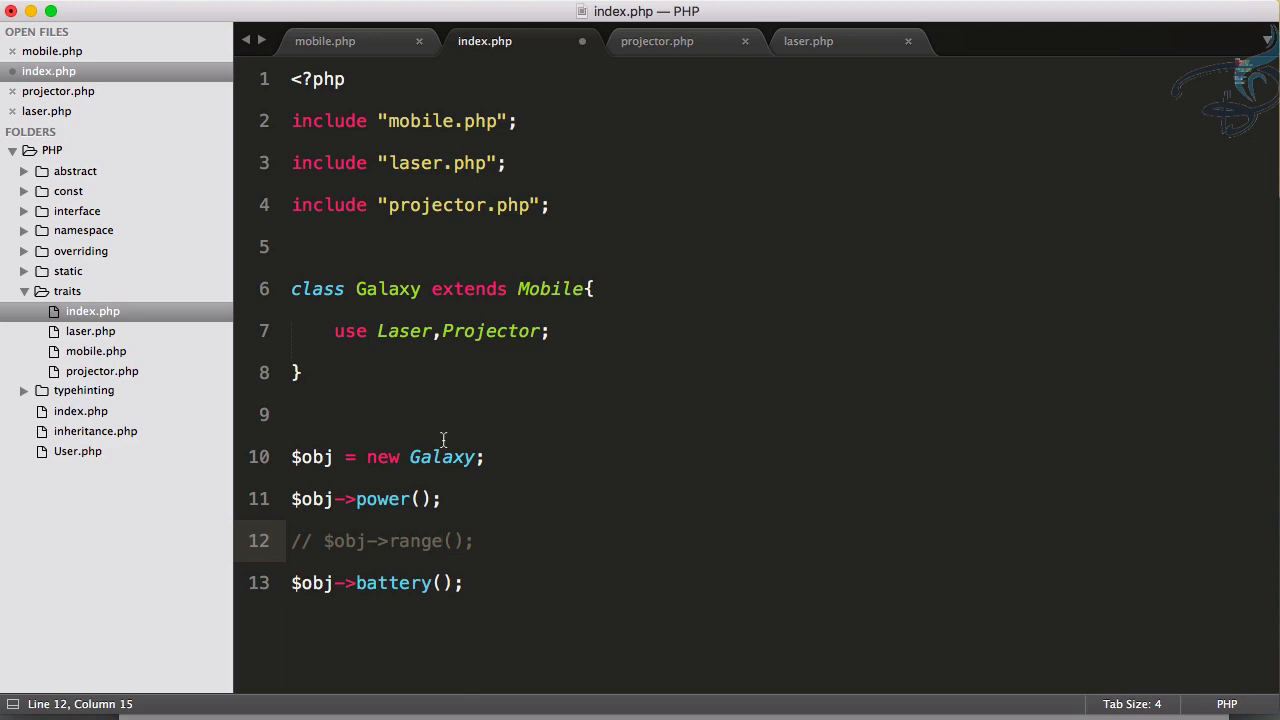
{"action": "left_click", "coordinate": [443, 583]}
{"action": "key", "text": "super+slash"}
{"action": "key", "text": "super+s"}
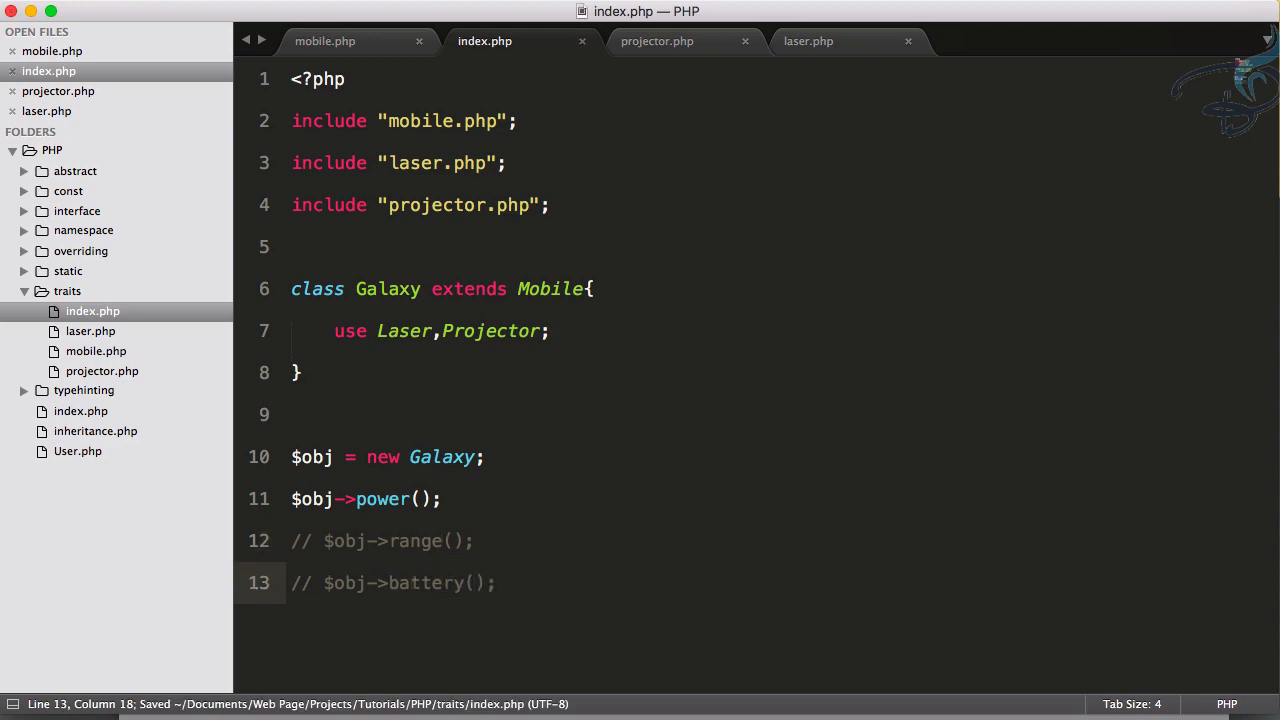
Reload the traits page in Chrome to get the power method collision fatal error
{"action": "key", "text": "super+Tab"}
{"action": "key", "text": "super+r"}
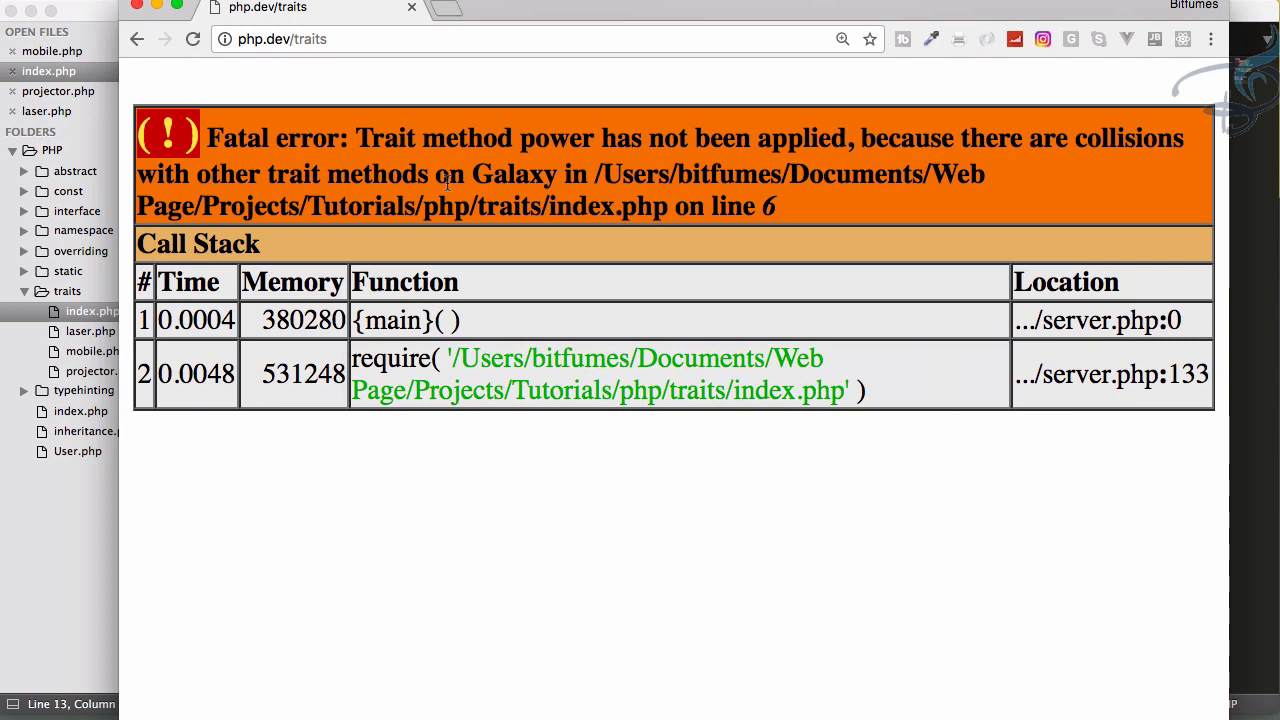
Return from the Chrome fatal error page to index.php in the editor
{"action": "key", "text": "super+Tab"}
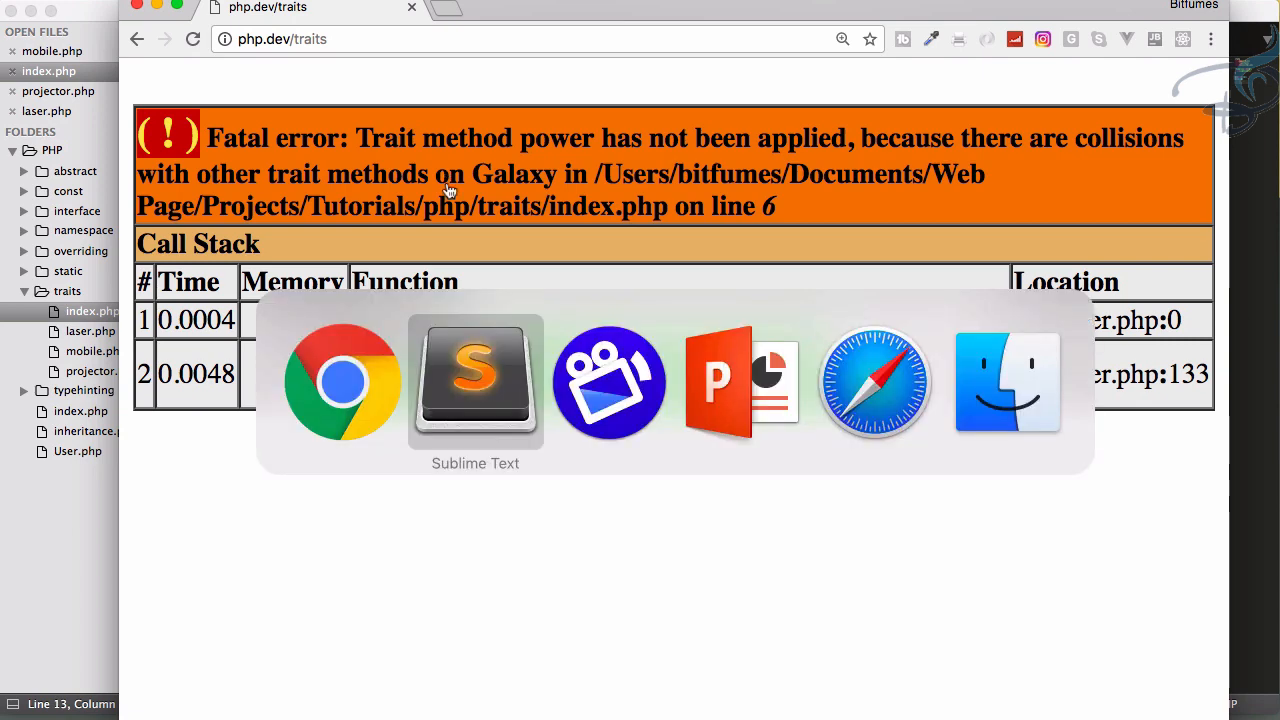
{"action": "left_click", "coordinate": [565, 347]}
{"action": "left_click_drag", "start_coordinate": [551, 331], "coordinate": [377, 331]}
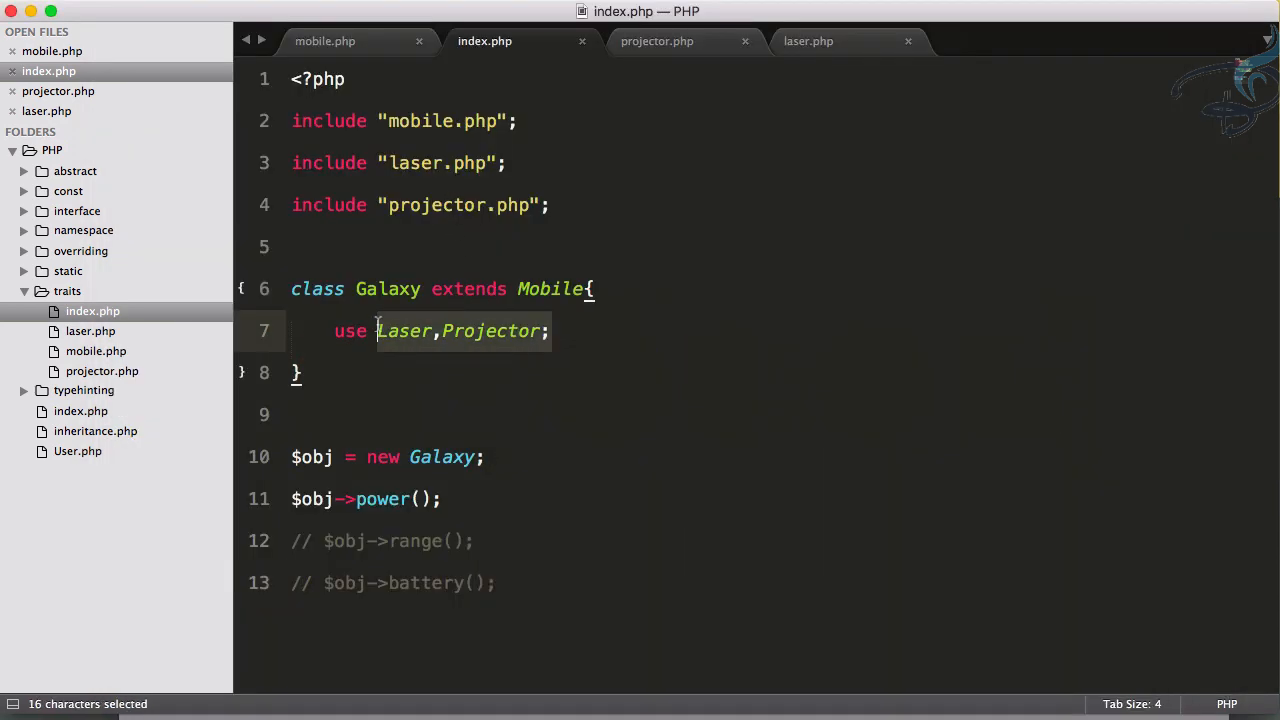
{"action": "left_click", "coordinate": [704, 45]}
{"action": "left_click", "coordinate": [812, 51]}
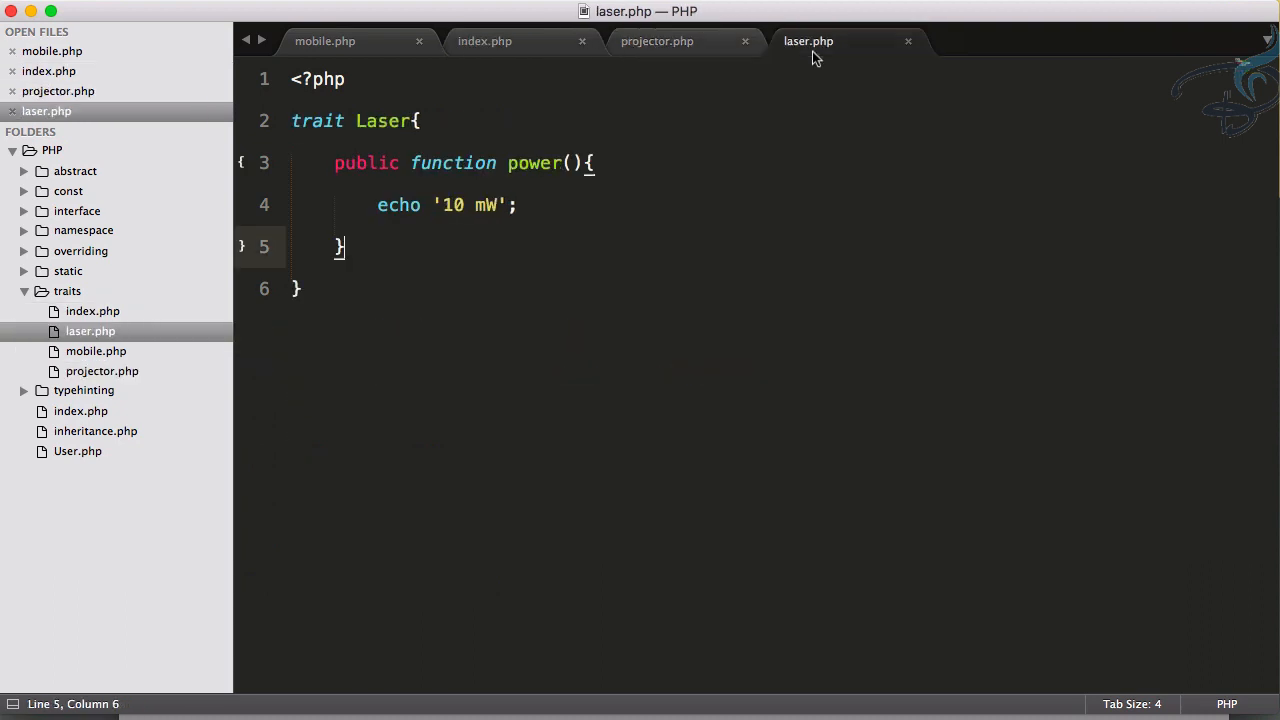
{"action": "left_click", "coordinate": [697, 48]}
{"action": "left_click", "coordinate": [558, 52]}
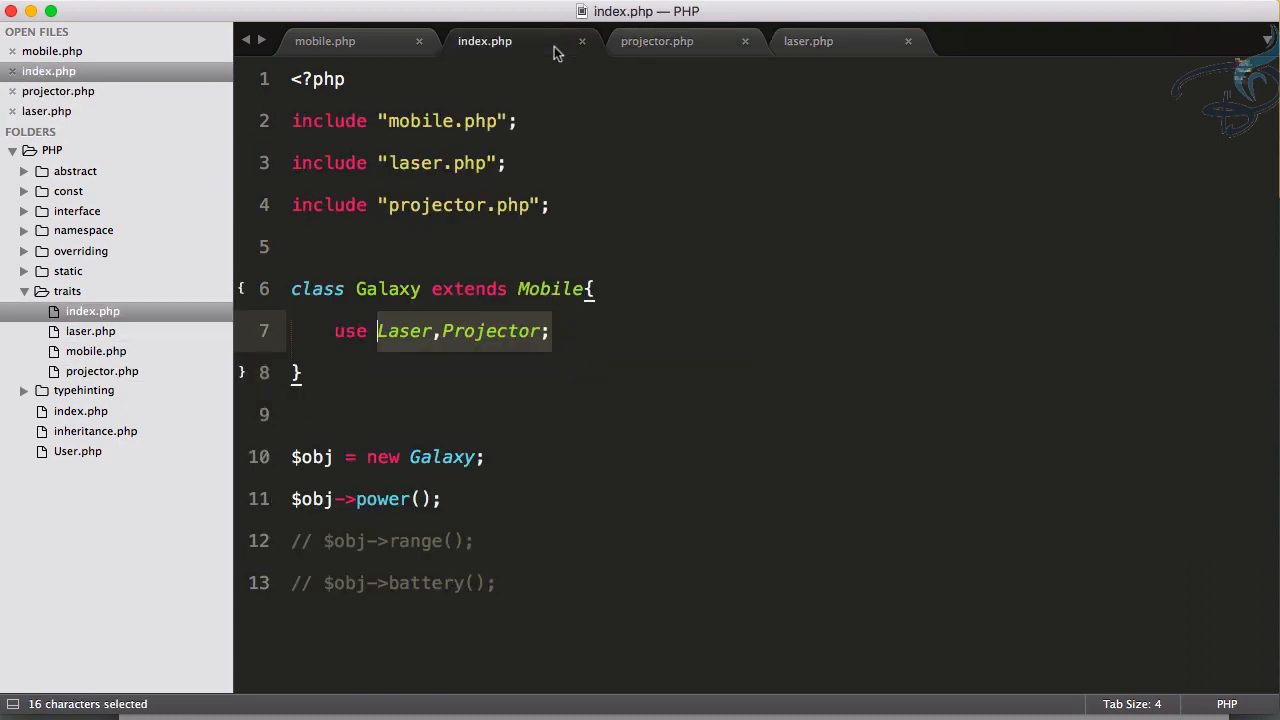
{"action": "left_click", "coordinate": [592, 326]}
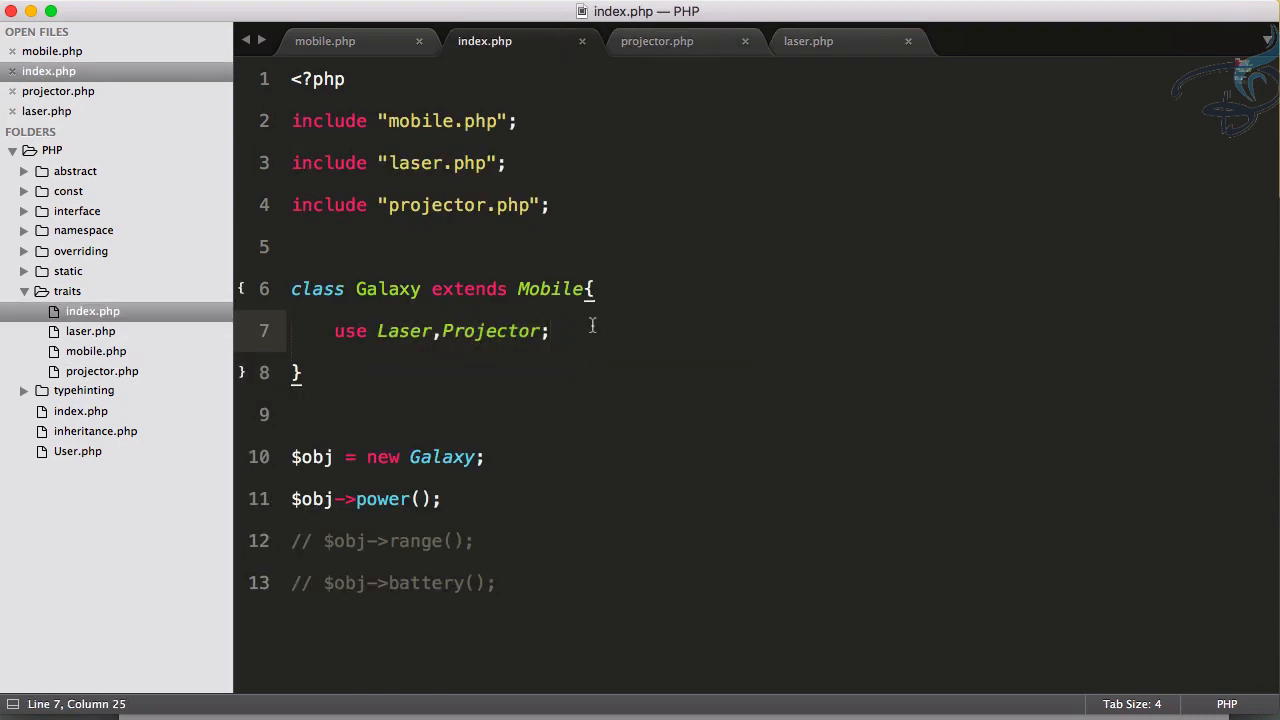
{"action": "left_click", "coordinate": [697, 48]}
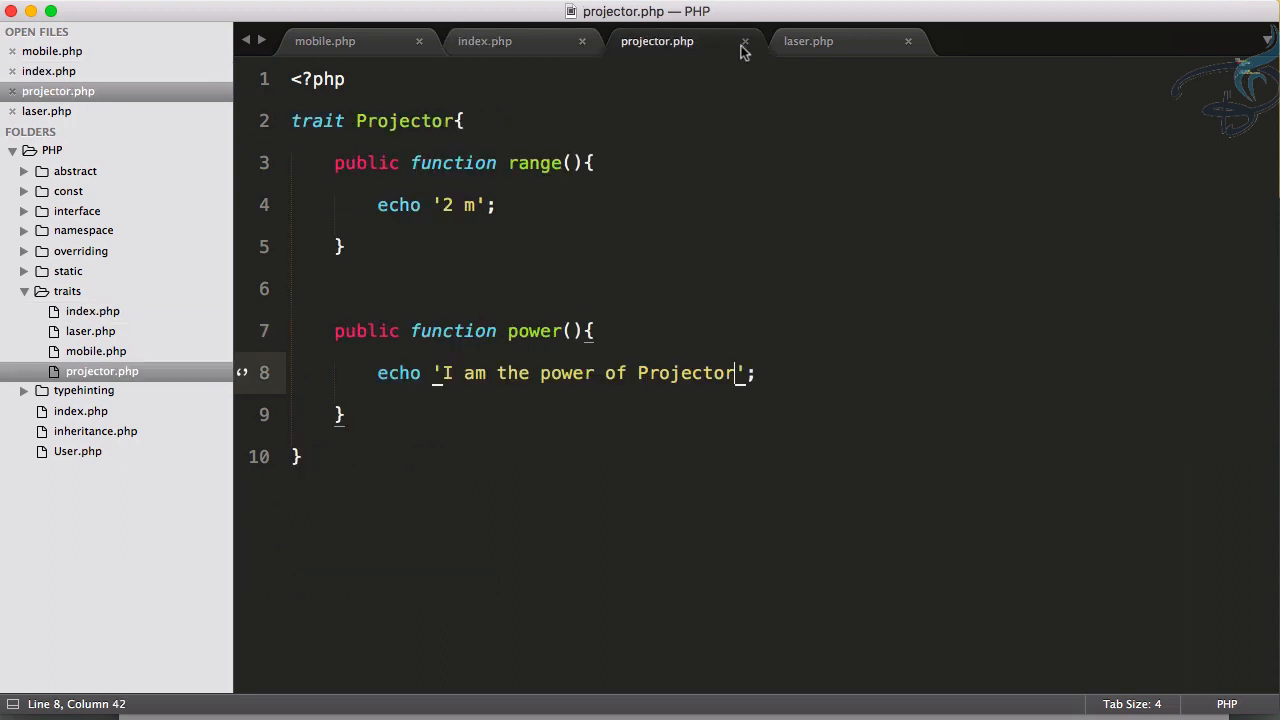
{"action": "left_click", "coordinate": [820, 45]}
{"action": "left_click", "coordinate": [547, 50]}
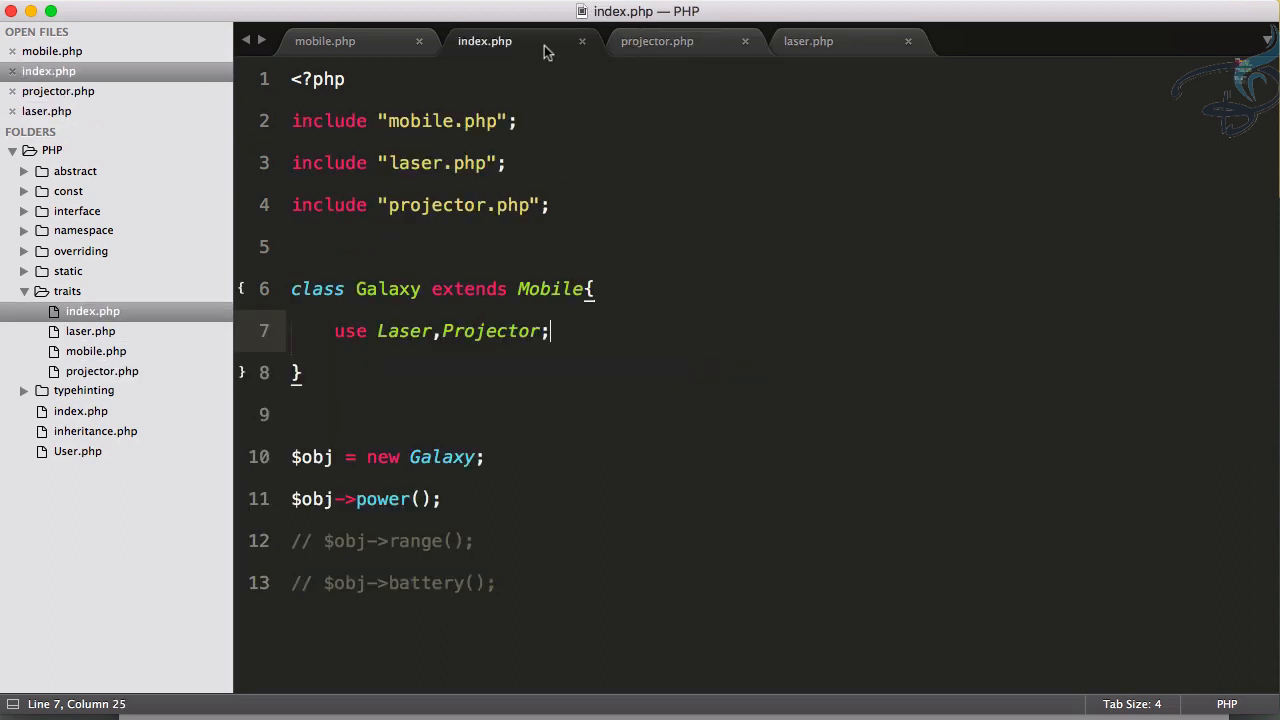